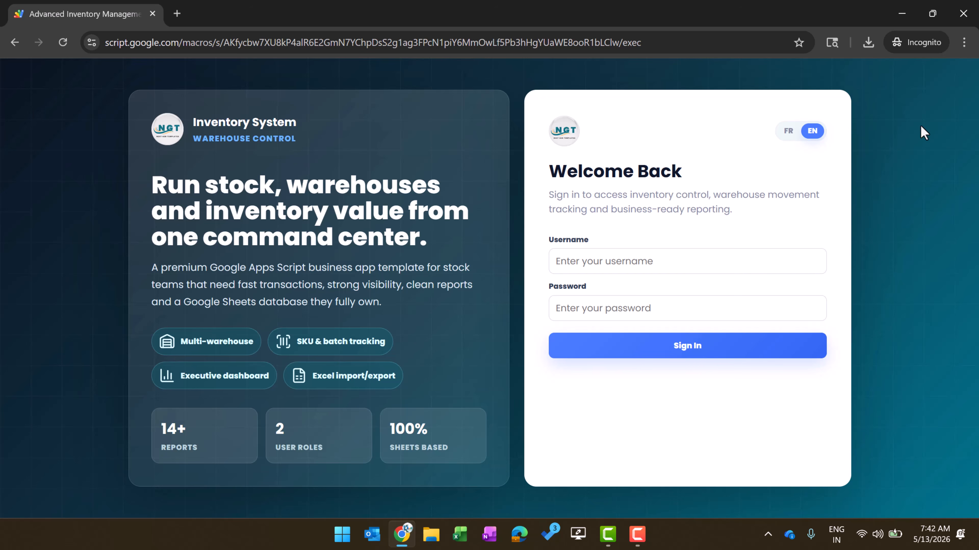
# Preview the sign-in page in French, then switch it back to English
pyautogui.click(599, 266)
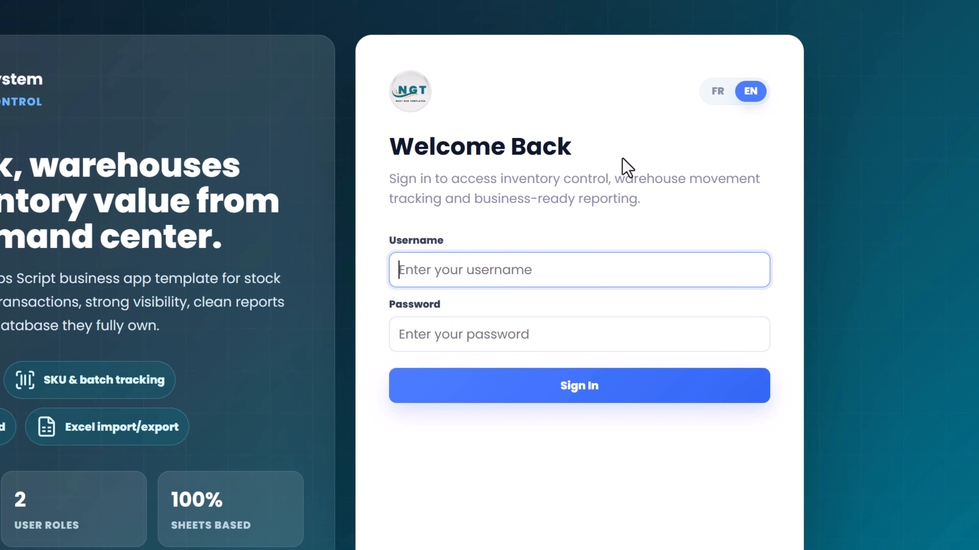
pyautogui.click(717, 92)
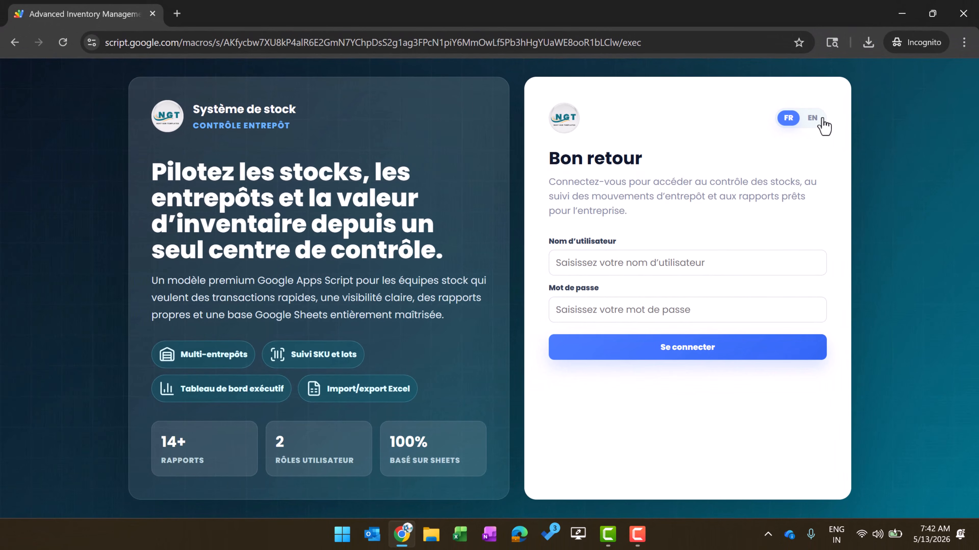
pyautogui.click(822, 120)
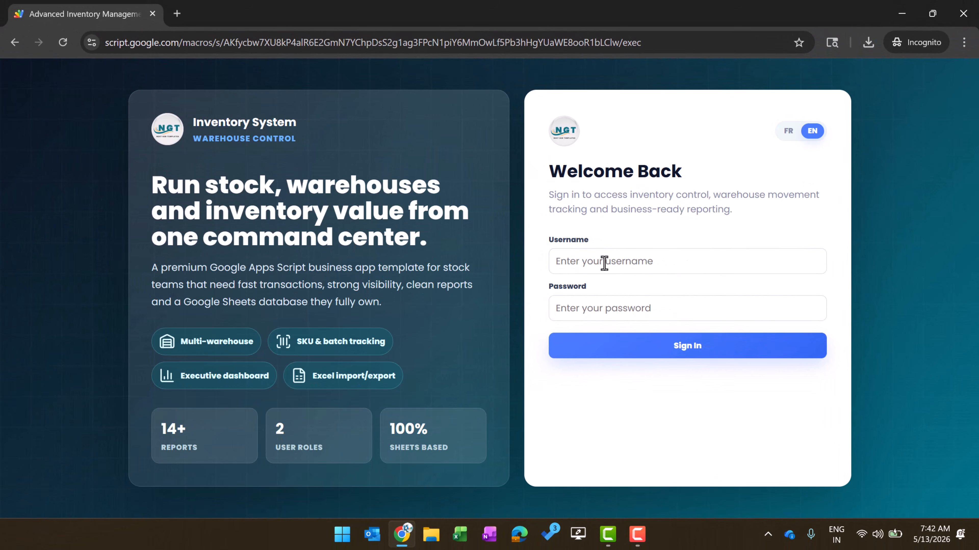
# Sign in with the admin username and password
pyautogui.click(603, 263)
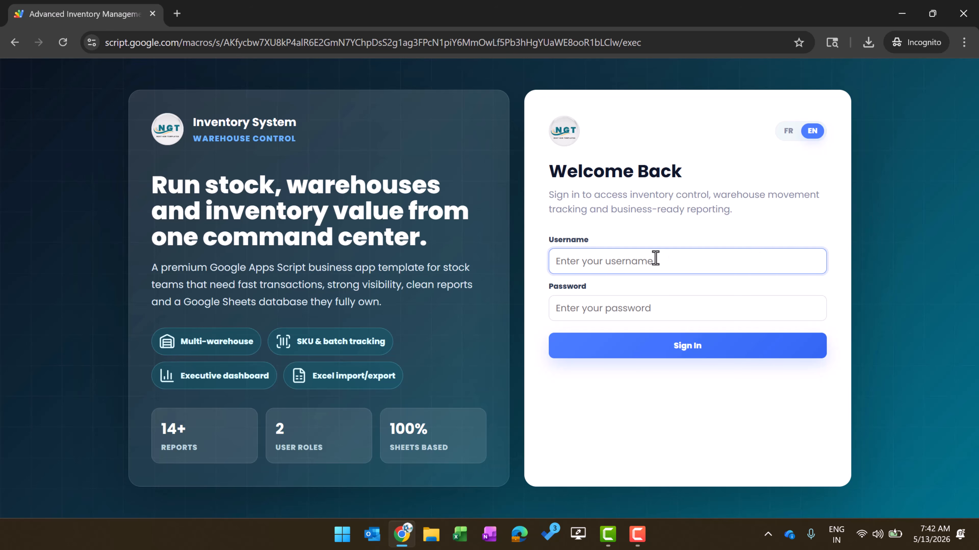
pyautogui.write('Admin1')
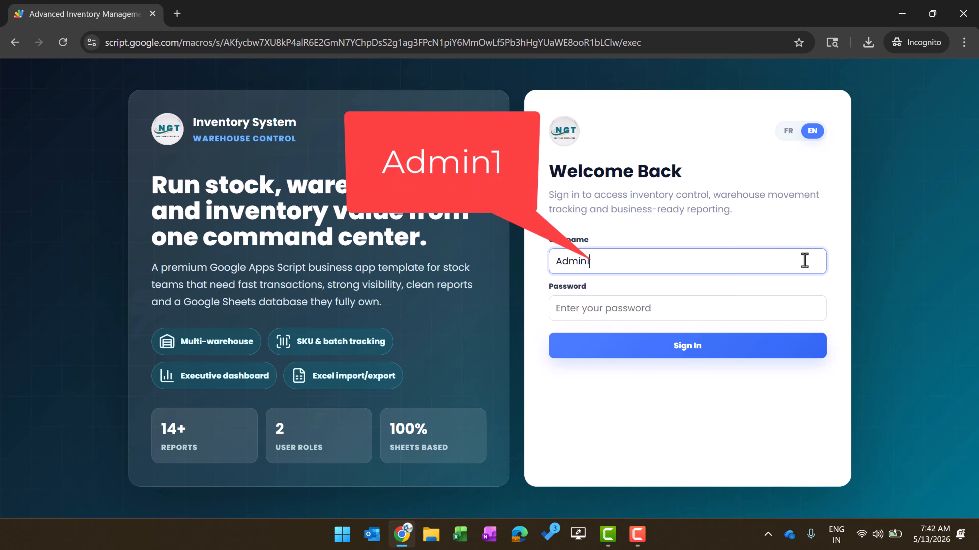
pyautogui.press('Tab')
pyautogui.write('abcd')
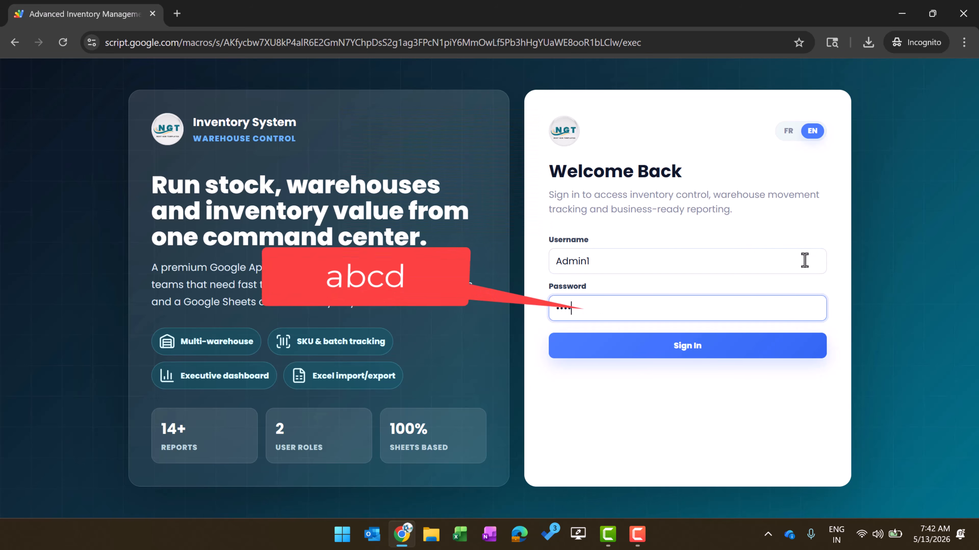
pyautogui.press('Return')
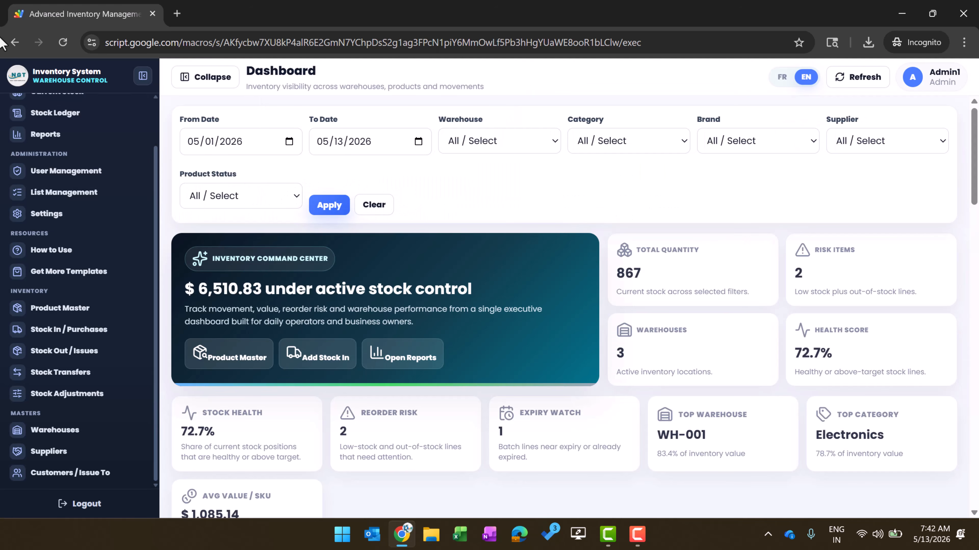
# Browse the Warehouse, Category, Brand, Supplier and Product Status filters, leaving all unset
pyautogui.moveTo(155, 163); pyautogui.dragTo(163, 101)
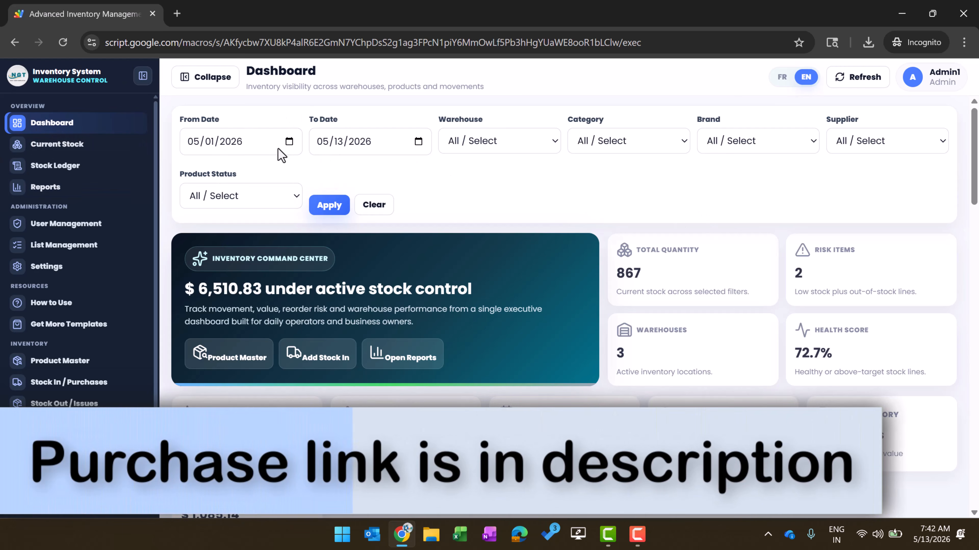
pyautogui.click(540, 145)
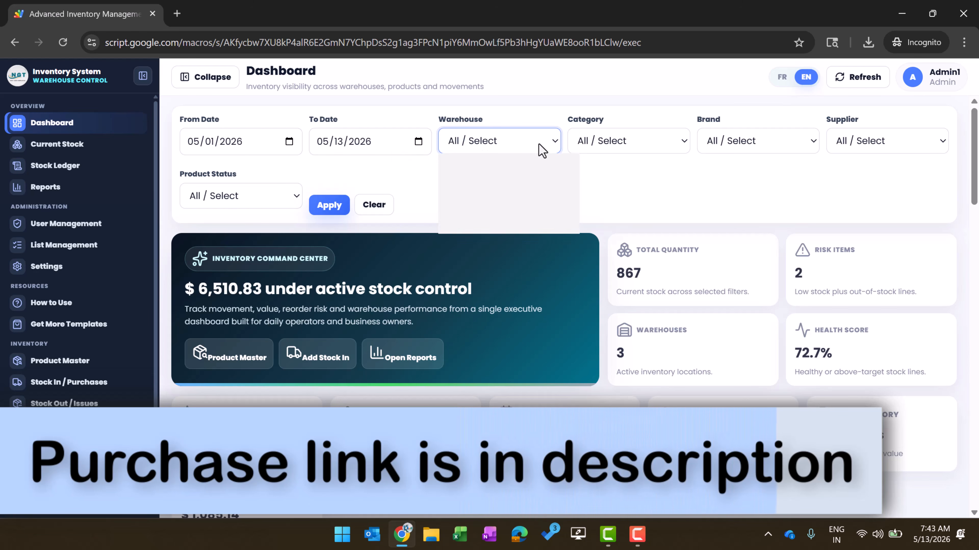
pyautogui.click(648, 154)
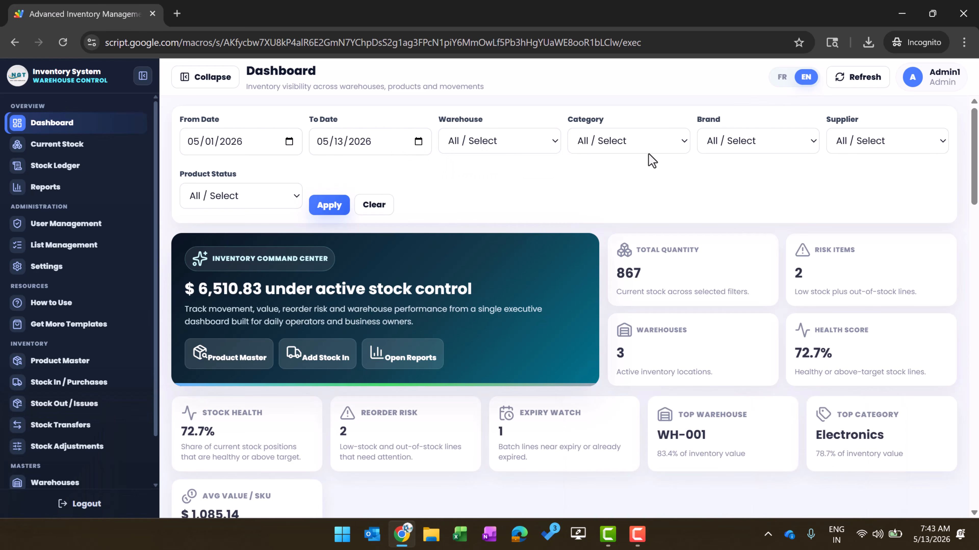
pyautogui.click(648, 151)
pyautogui.click(767, 198)
pyautogui.click(778, 146)
pyautogui.click(874, 142)
pyautogui.click(876, 143)
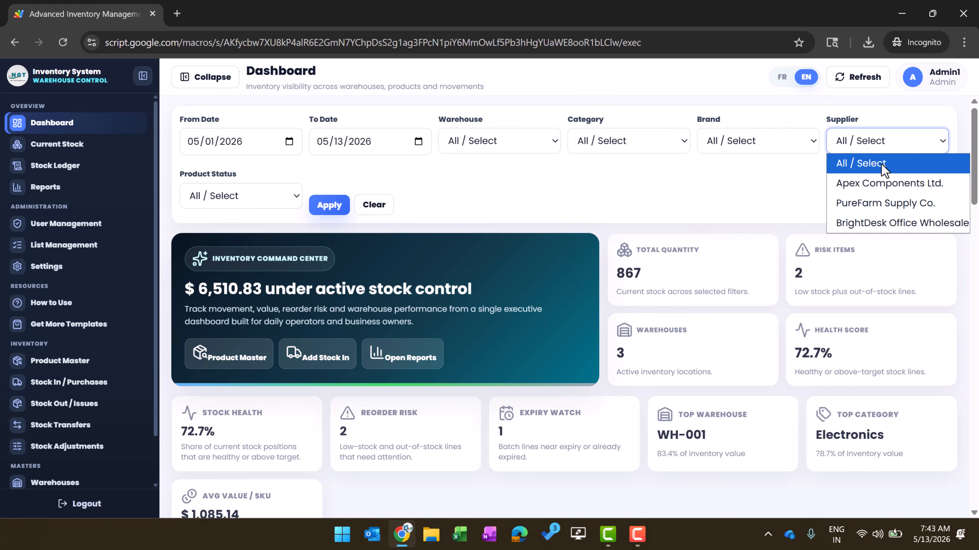
pyautogui.click(513, 206)
pyautogui.click(238, 199)
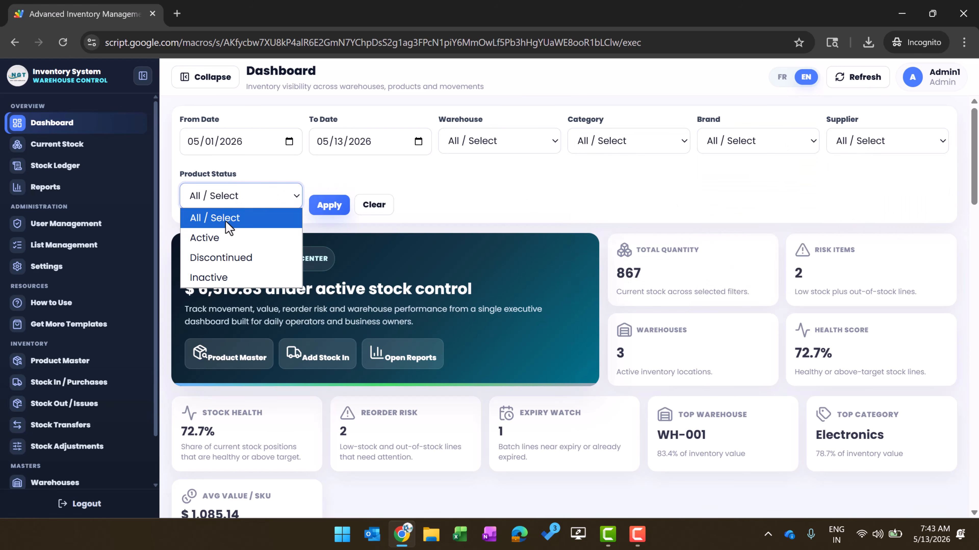
pyautogui.click(479, 170)
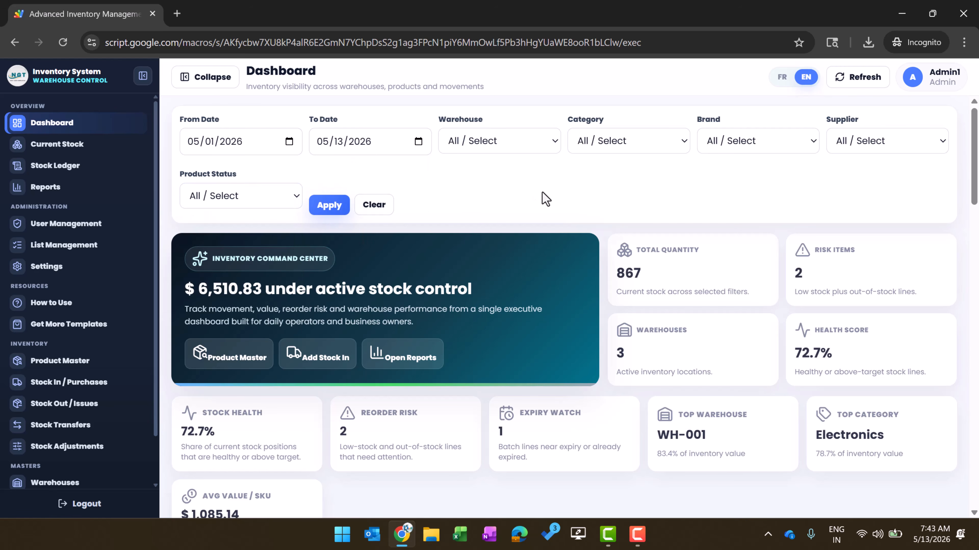
pyautogui.scroll(-2, 503, 230)
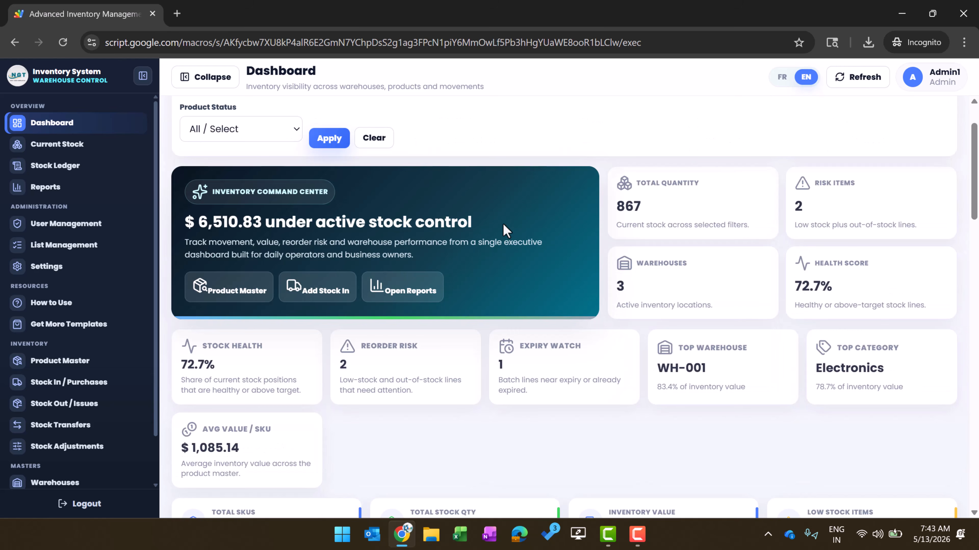
pyautogui.scroll(2, 510, 231)
pyautogui.scroll(-2, 693, 277)
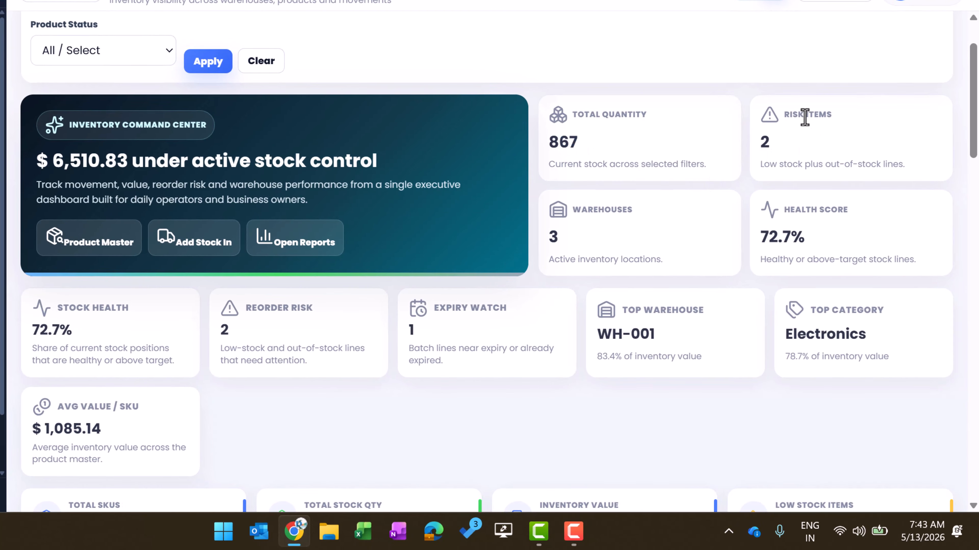
pyautogui.doubleClick(801, 117)
pyautogui.moveTo(793, 164); pyautogui.dragTo(924, 173)
pyautogui.click(839, 176)
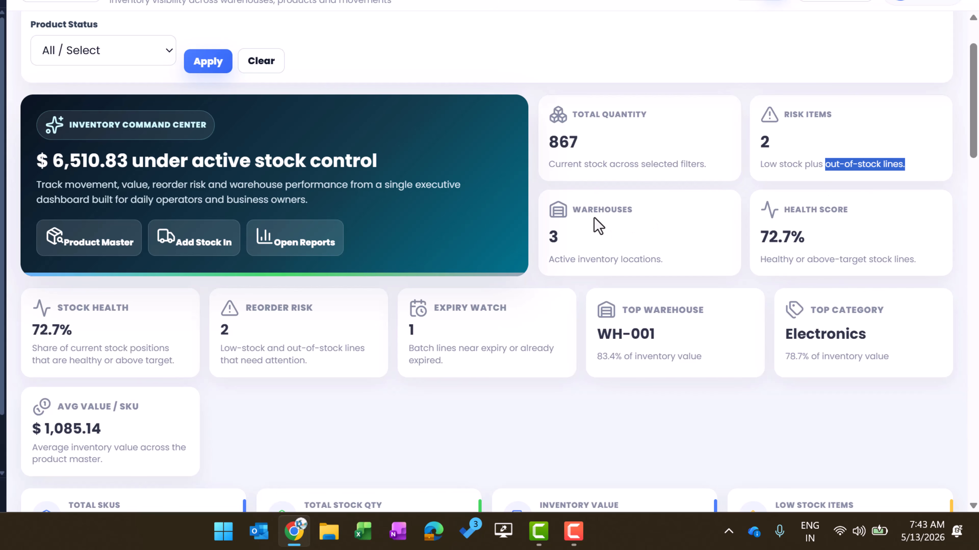
pyautogui.moveTo(589, 211); pyautogui.dragTo(572, 211)
pyautogui.scroll(-2, 655, 223)
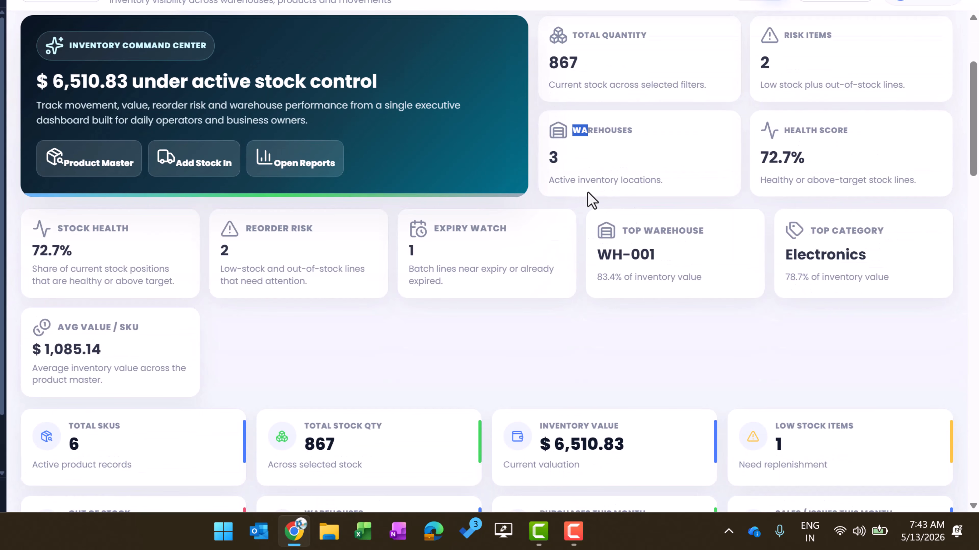
pyautogui.tripleClick(836, 134)
pyautogui.click(836, 167)
pyautogui.tripleClick(65, 230)
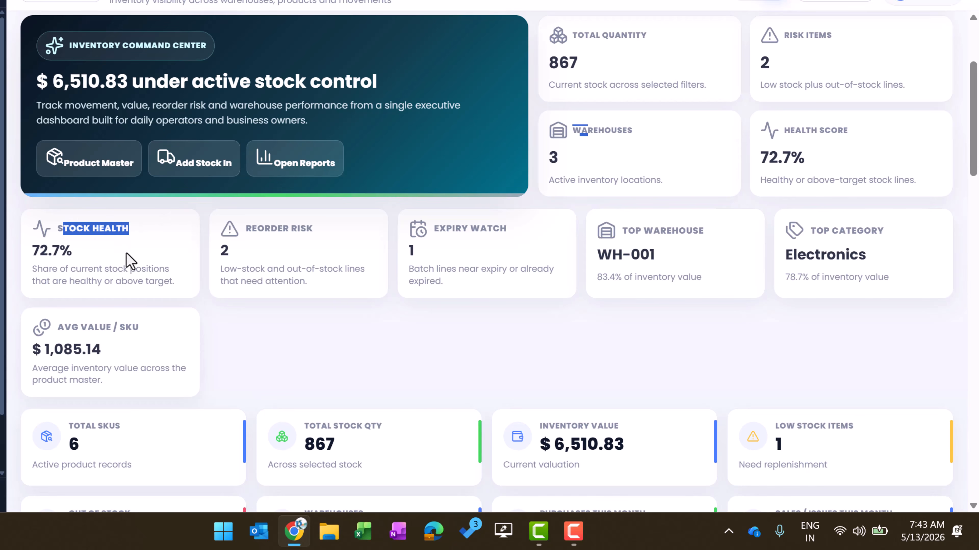
pyautogui.click(337, 329)
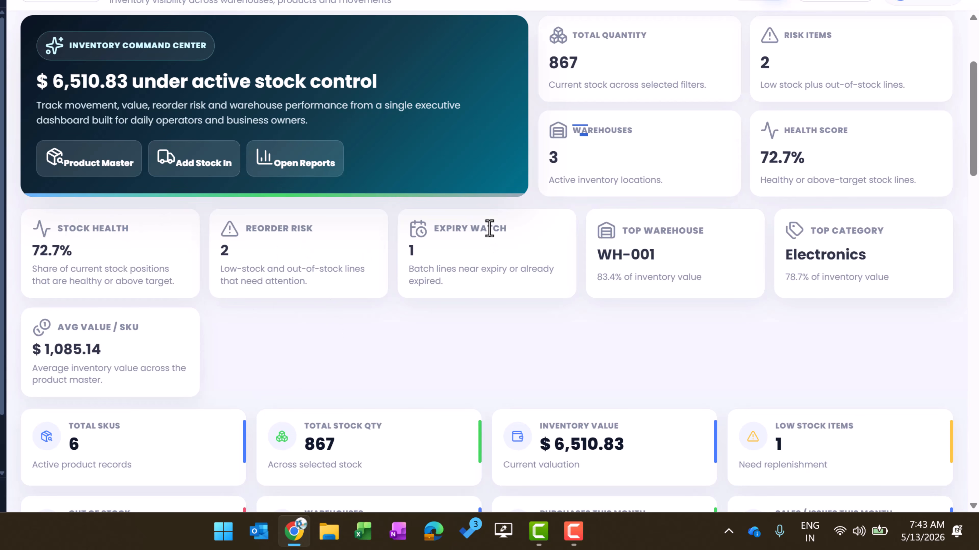
pyautogui.tripleClick(662, 243)
pyautogui.tripleClick(608, 257)
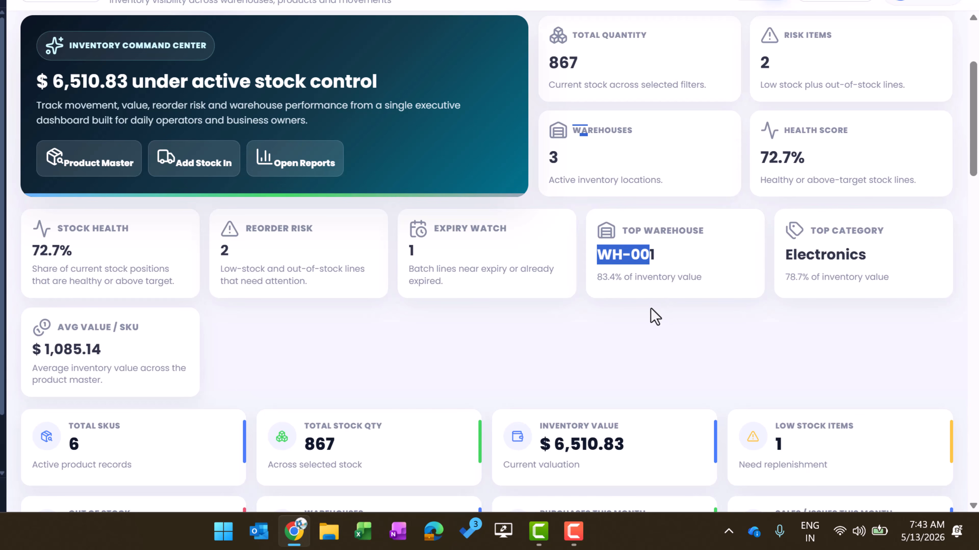
pyautogui.click(649, 318)
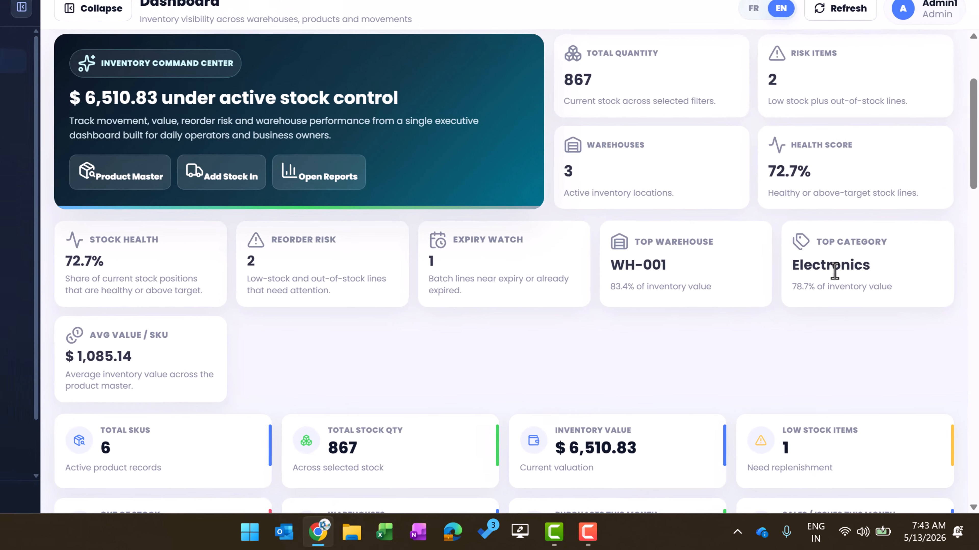
pyautogui.moveTo(865, 259); pyautogui.dragTo(806, 258)
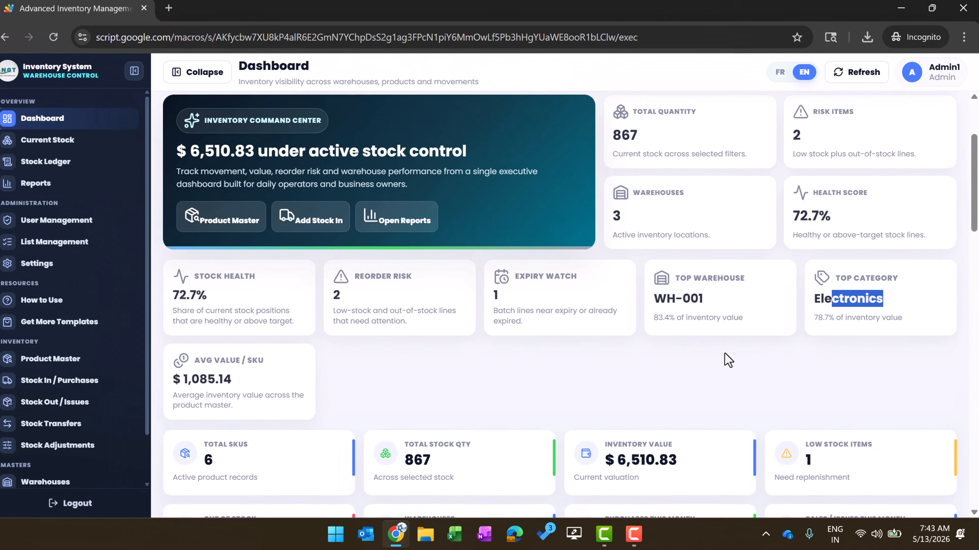
pyautogui.scroll(-2, 655, 316)
pyautogui.moveTo(213, 229); pyautogui.dragTo(377, 237)
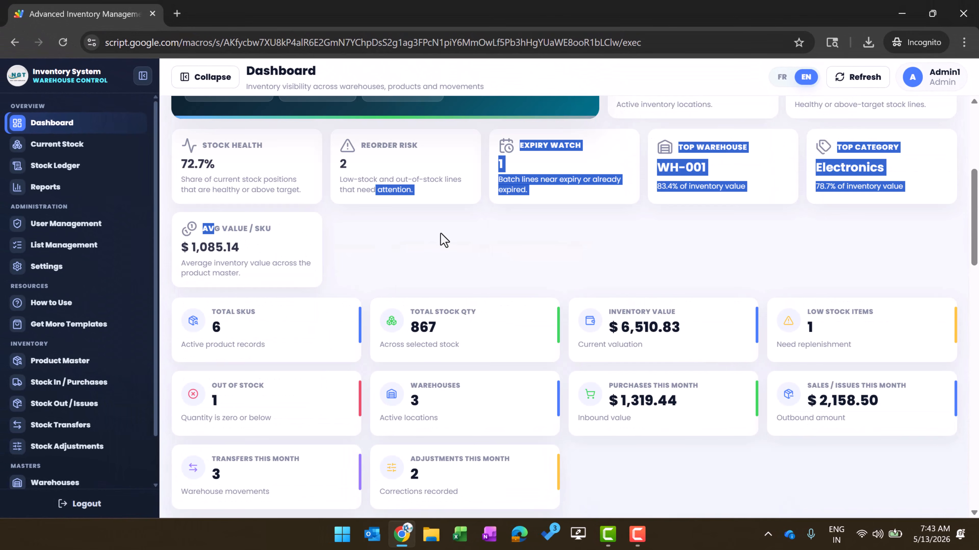
pyautogui.click(440, 234)
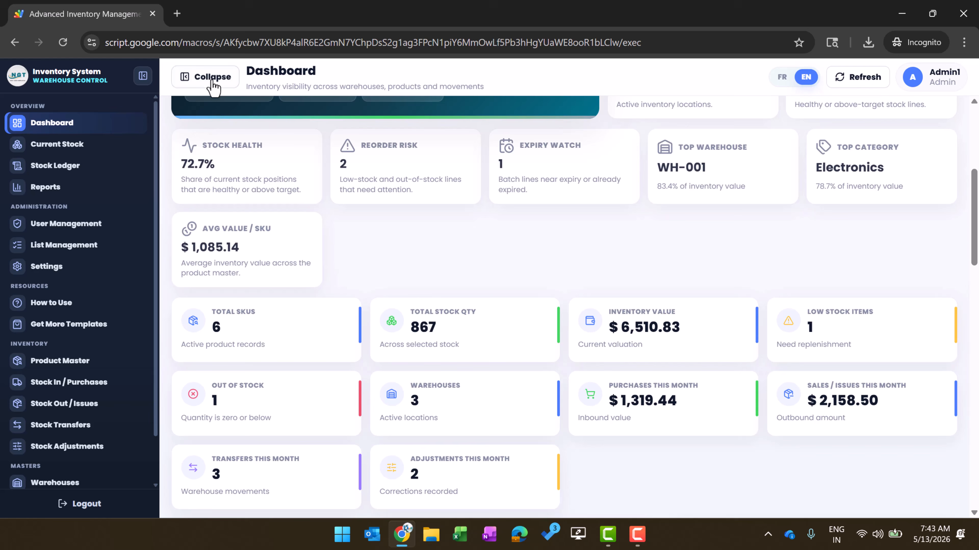
pyautogui.click(143, 76)
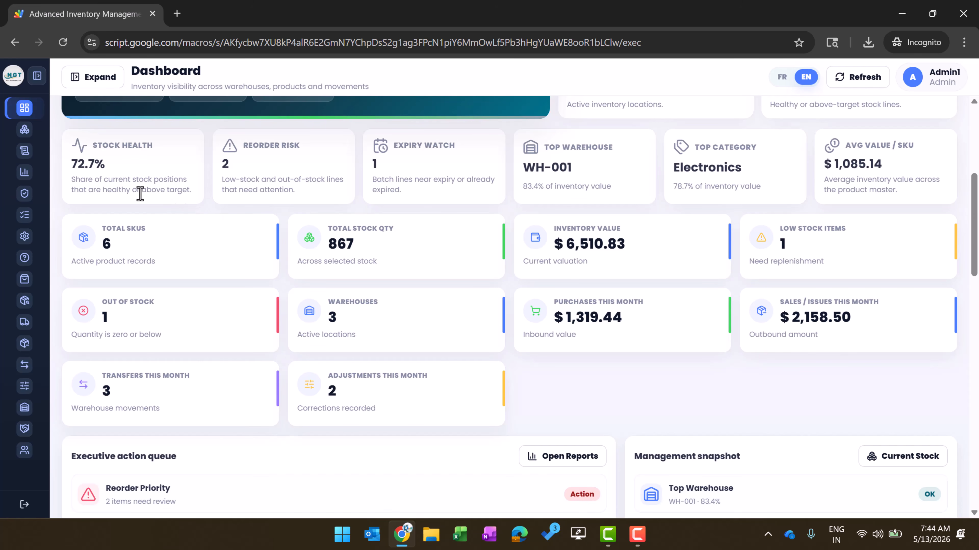
pyautogui.scroll(-3, 389, 240)
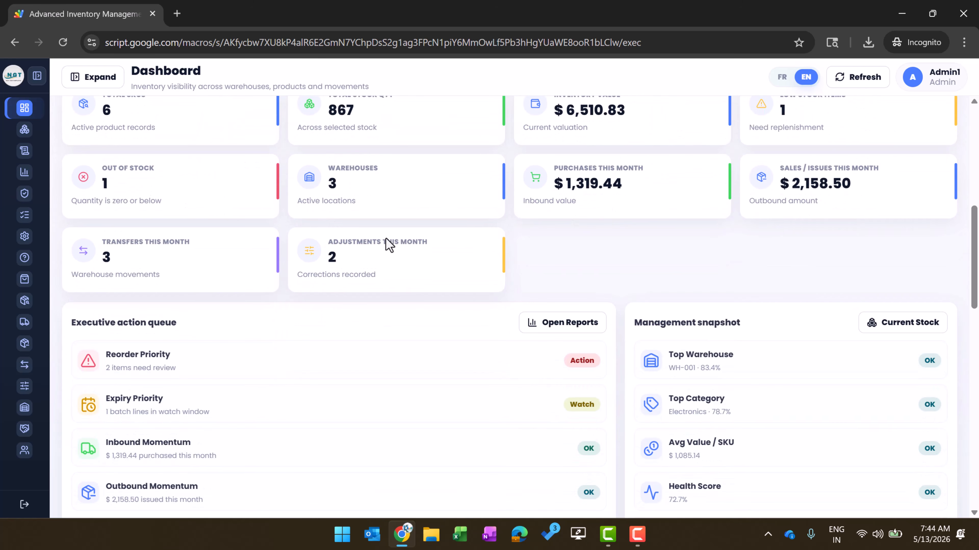
pyautogui.scroll(-5, 782, 232)
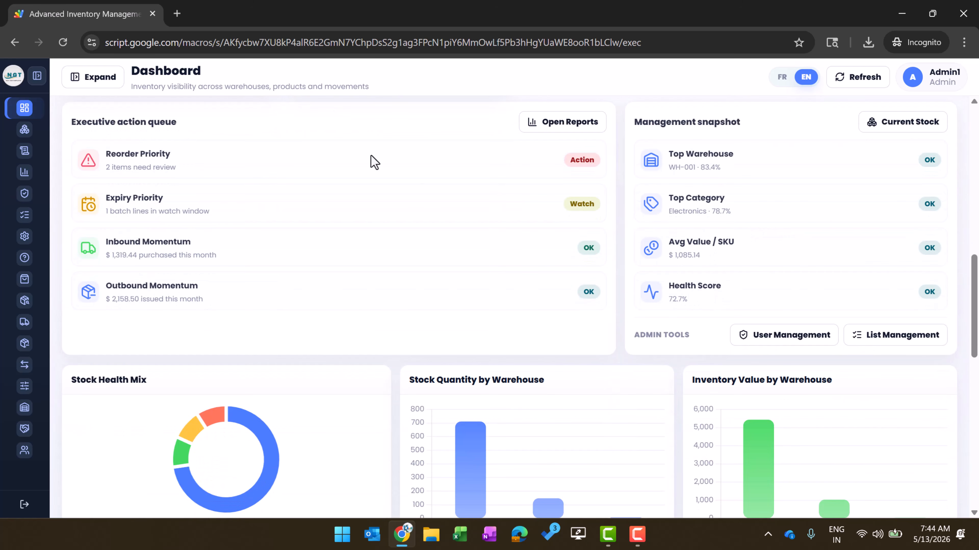
pyautogui.moveTo(76, 122); pyautogui.dragTo(178, 123)
pyautogui.moveTo(111, 155); pyautogui.dragTo(174, 154)
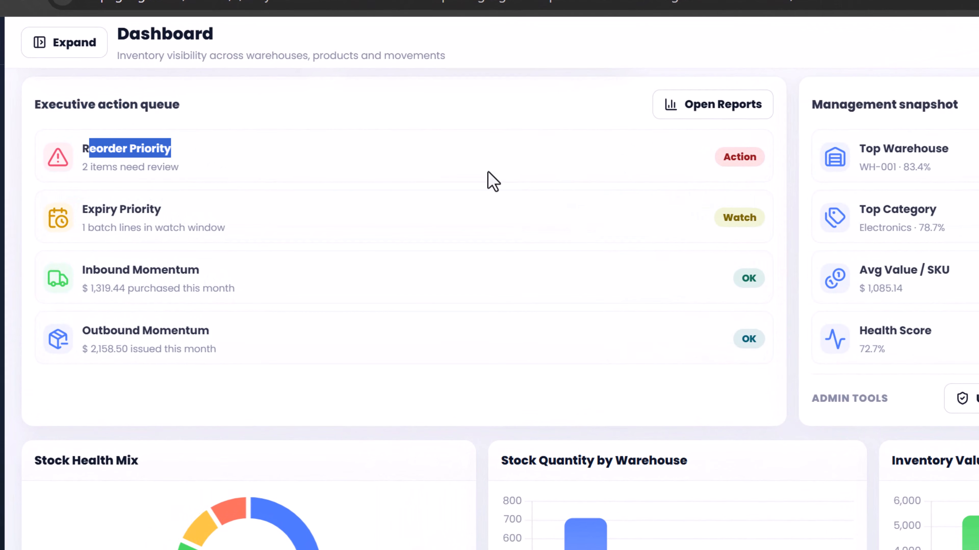
pyautogui.moveTo(82, 166); pyautogui.dragTo(207, 179)
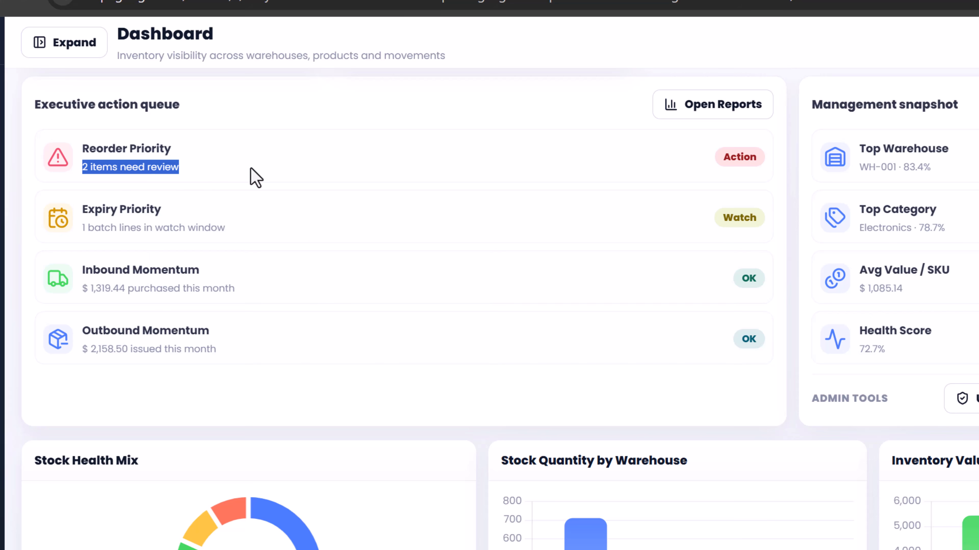
pyautogui.moveTo(102, 211); pyautogui.dragTo(189, 222)
pyautogui.click(116, 227)
pyautogui.moveTo(95, 227); pyautogui.dragTo(278, 234)
pyautogui.click(119, 227)
pyautogui.moveTo(92, 227); pyautogui.dragTo(201, 236)
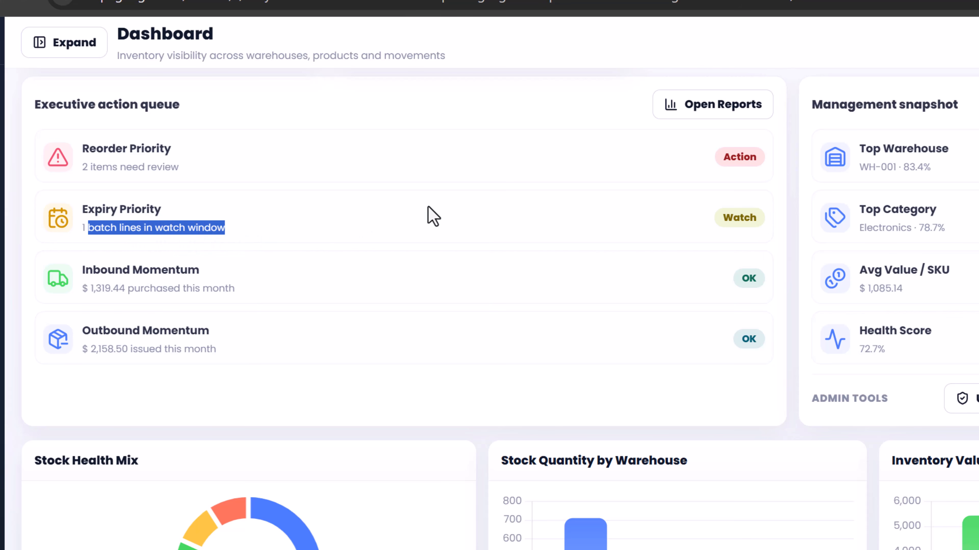
pyautogui.click(412, 208)
pyautogui.moveTo(93, 270); pyautogui.dragTo(270, 278)
pyautogui.click(262, 292)
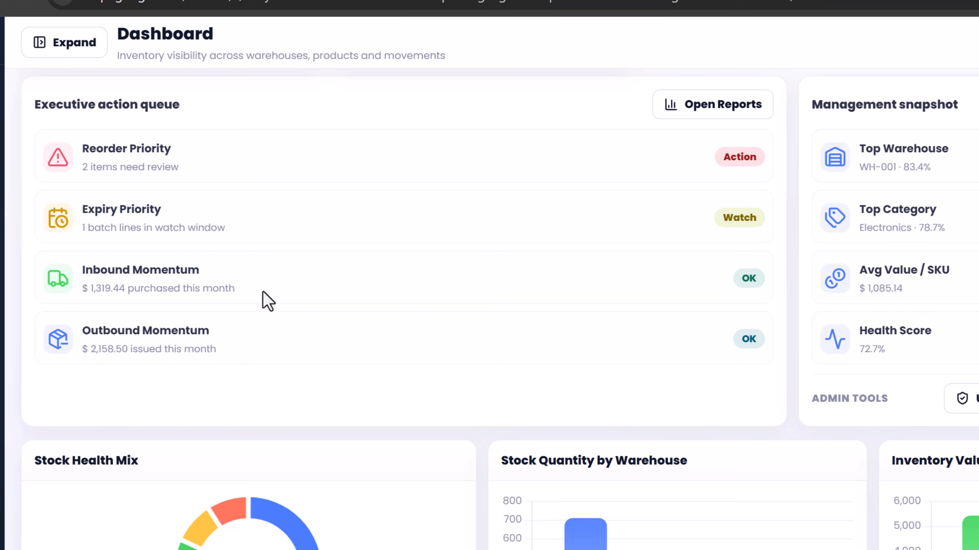
pyautogui.moveTo(132, 332); pyautogui.dragTo(502, 343)
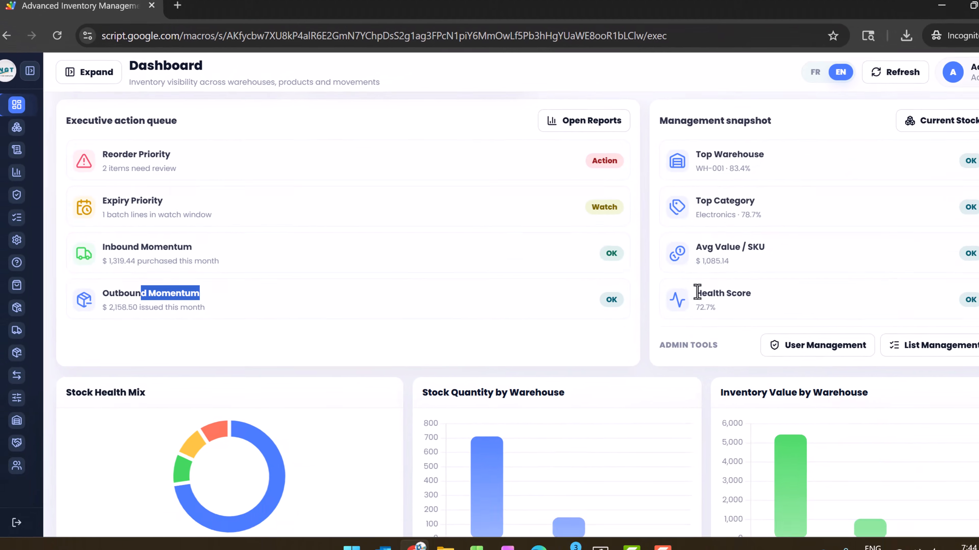
pyautogui.scroll(3, 805, 293)
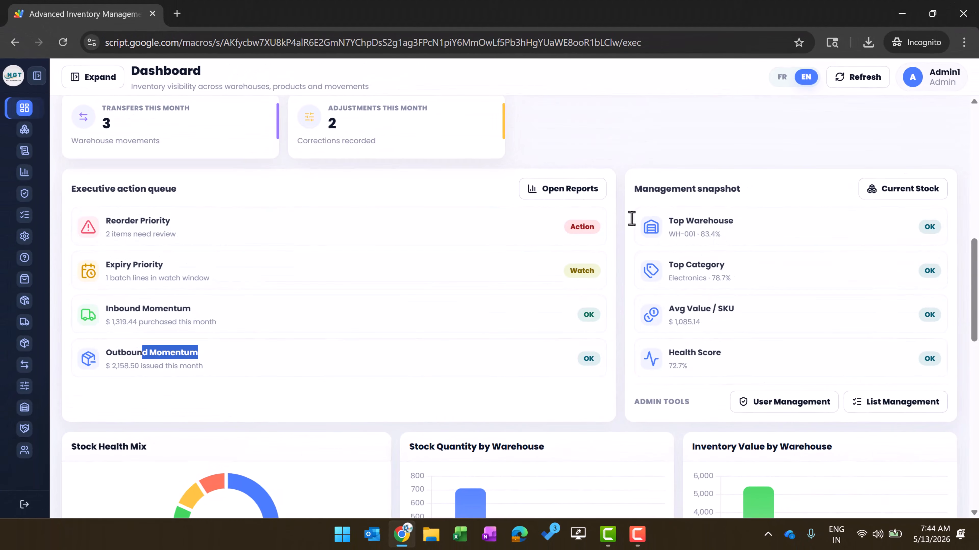
# Open Reports and browse the report type list without choosing one
pyautogui.click(578, 199)
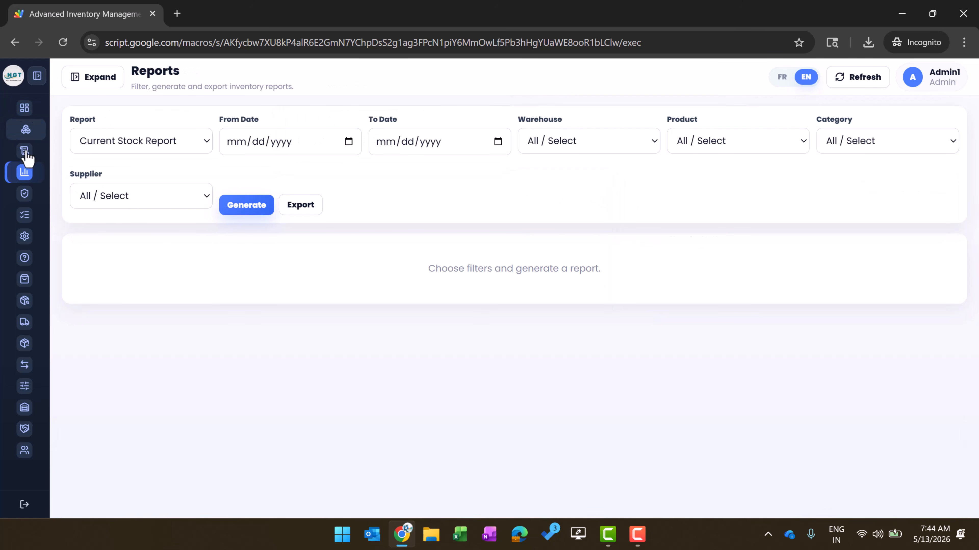
pyautogui.click(180, 145)
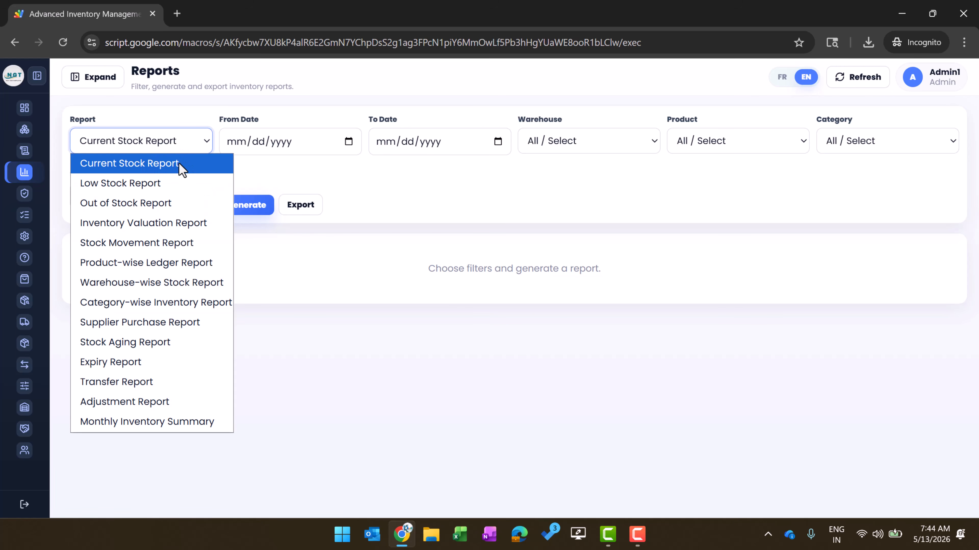
pyautogui.click(413, 174)
# Return to the Dashboard and look over the Stock Health Mix chart
pyautogui.click(25, 109)
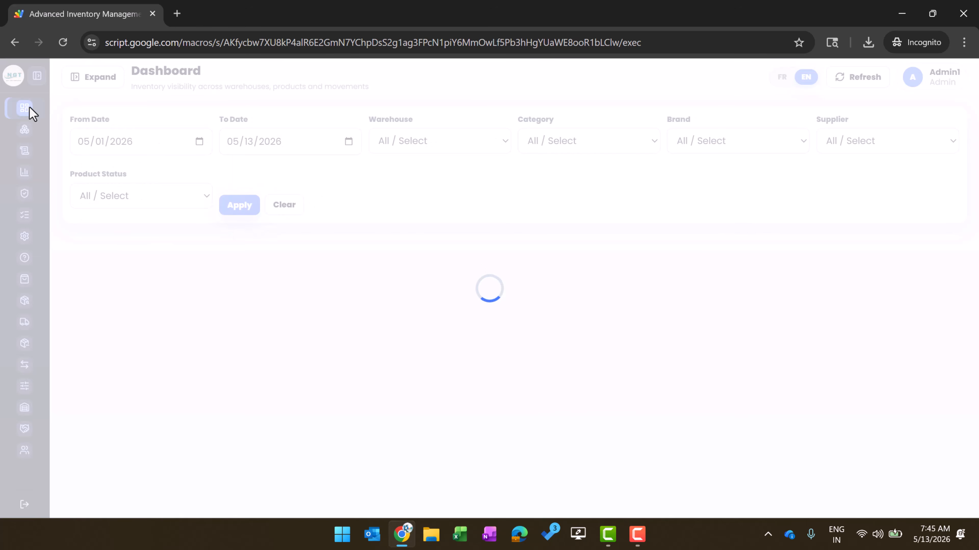
pyautogui.scroll(-5, 632, 295)
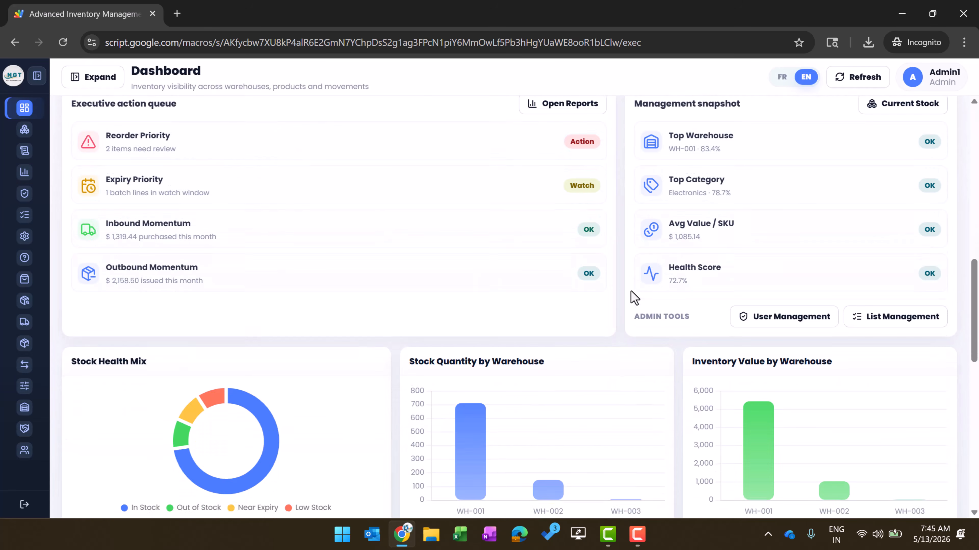
pyautogui.scroll(-4, 485, 289)
pyautogui.scroll(5, 175, 208)
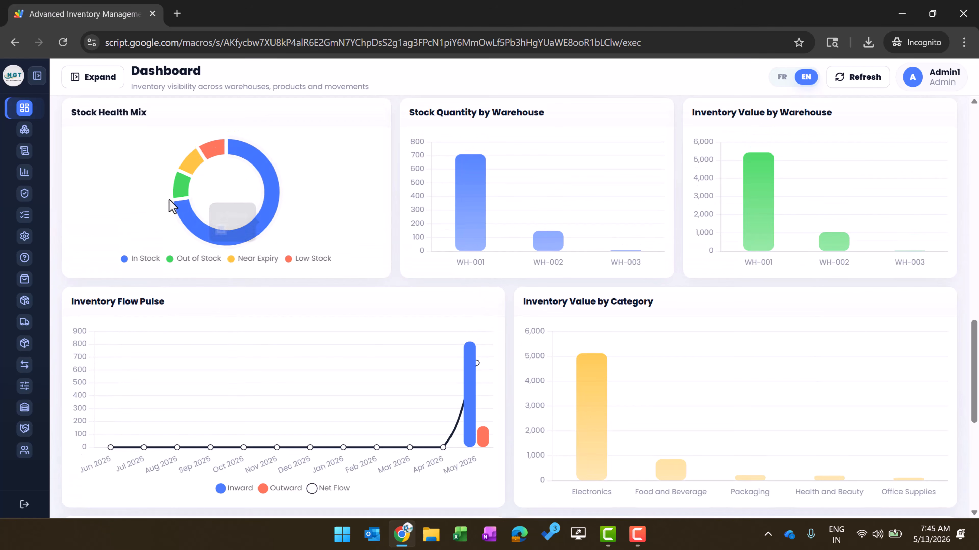
pyautogui.moveTo(78, 179); pyautogui.dragTo(203, 186)
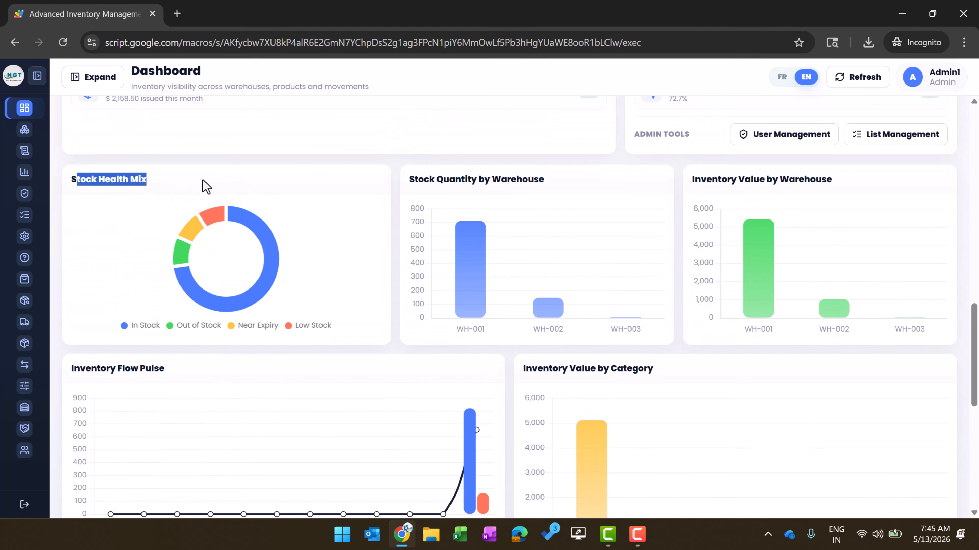
pyautogui.click(102, 180)
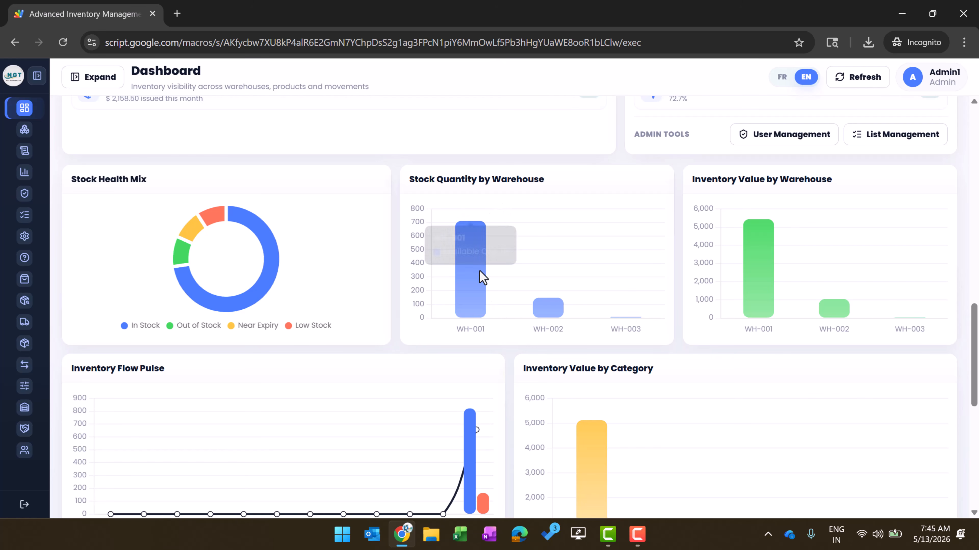
# Scroll past Inventory Value by Category down to the Low Stock Alert List
pyautogui.moveTo(627, 319)
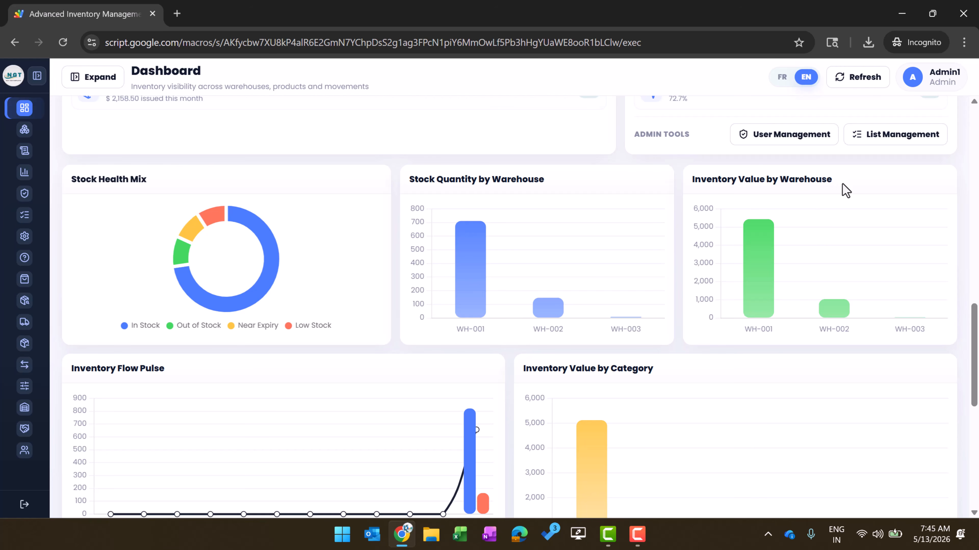
pyautogui.scroll(-5, 599, 289)
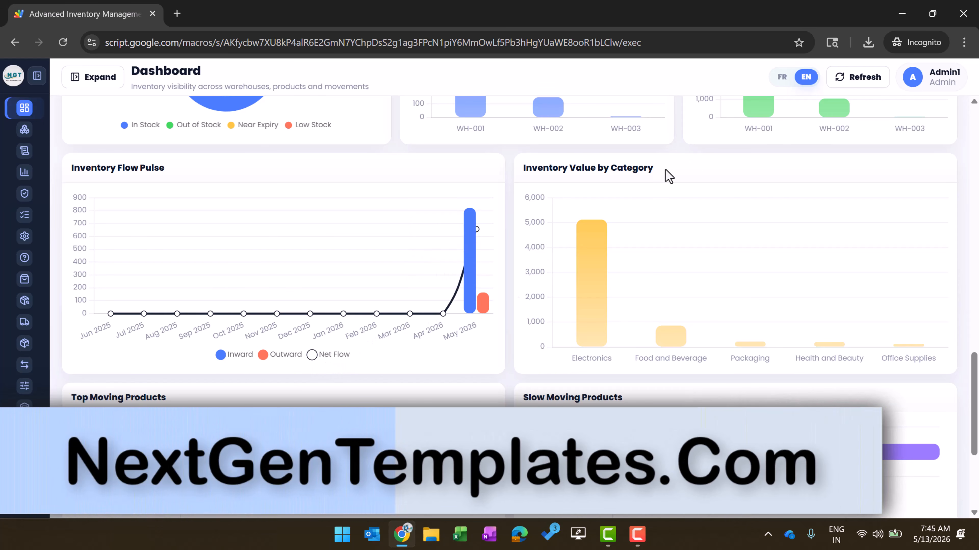
pyautogui.moveTo(526, 168); pyautogui.dragTo(666, 175)
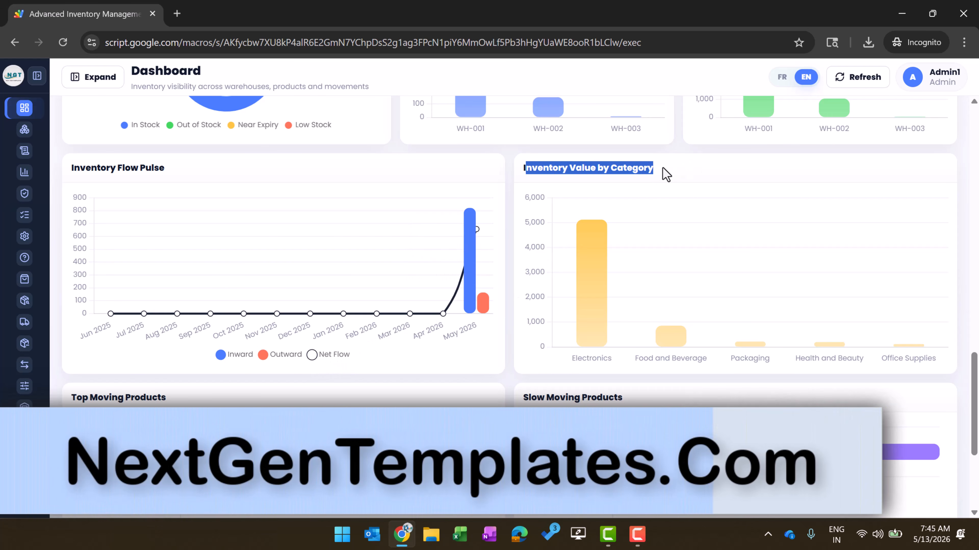
pyautogui.click(590, 172)
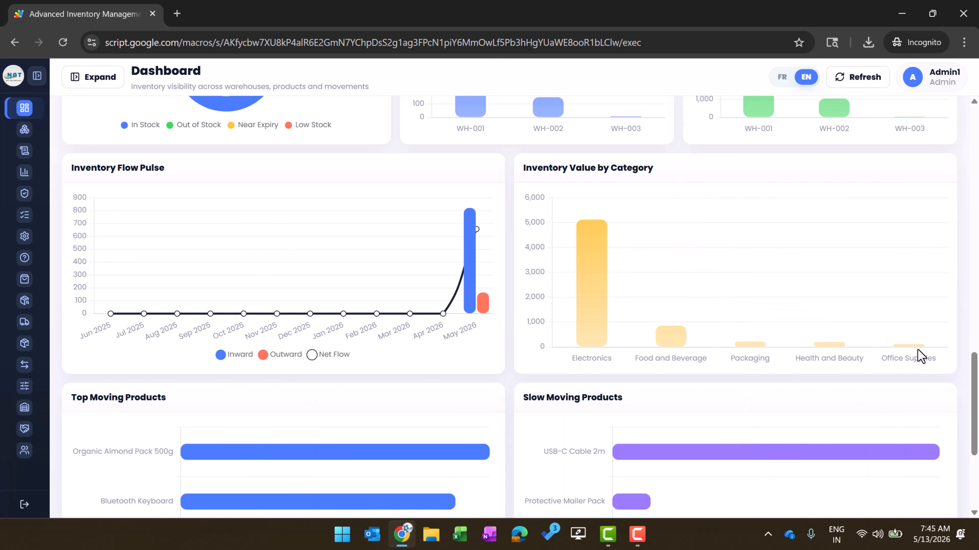
pyautogui.scroll(-2, 919, 355)
pyautogui.scroll(-3, 494, 261)
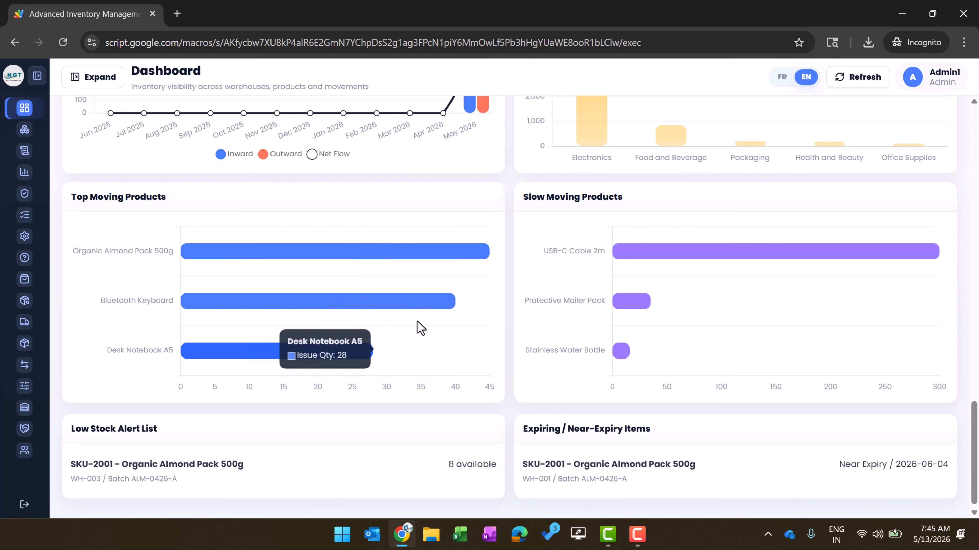
pyautogui.scroll(-1, 518, 323)
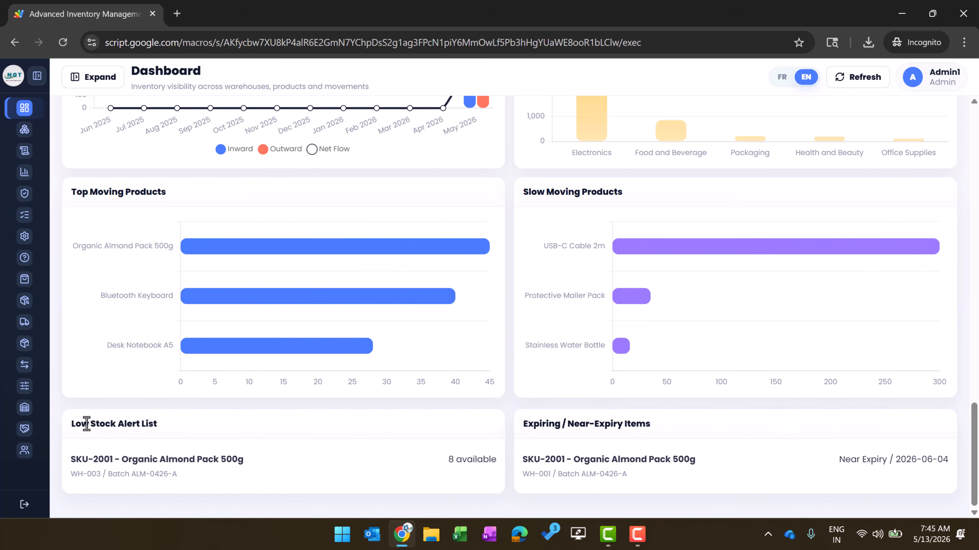
pyautogui.moveTo(87, 424); pyautogui.dragTo(229, 437)
pyautogui.click(258, 475)
# Leave the Near-Expiry Items list, scroll up, and expand the sidebar to show section names
pyautogui.moveTo(534, 420); pyautogui.dragTo(666, 429)
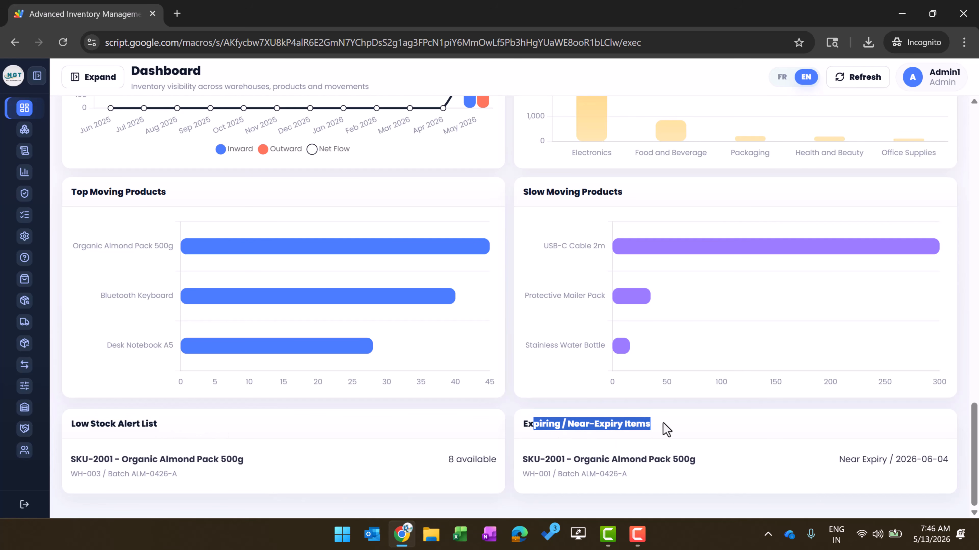
pyautogui.click(582, 425)
pyautogui.moveTo(666, 424); pyautogui.dragTo(696, 496)
pyautogui.scroll(20, 560, 338)
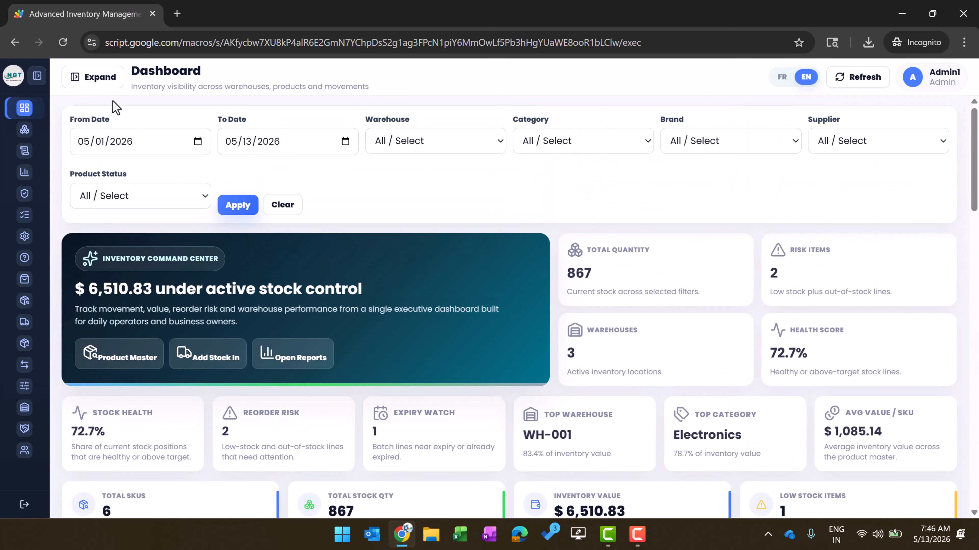
pyautogui.click(38, 77)
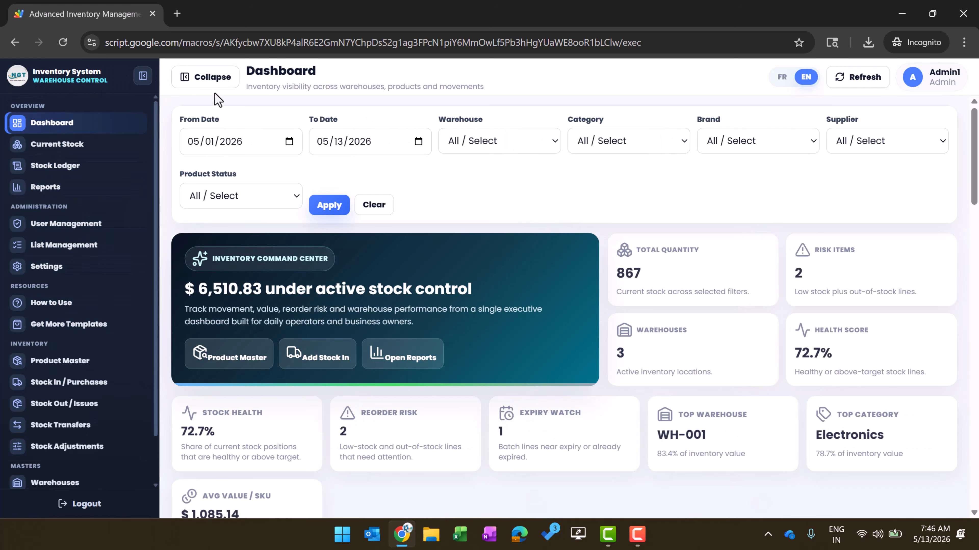
# Open Current Stock and test searches 'k' and 'us', ending on 'u' with 11 records
pyautogui.click(60, 149)
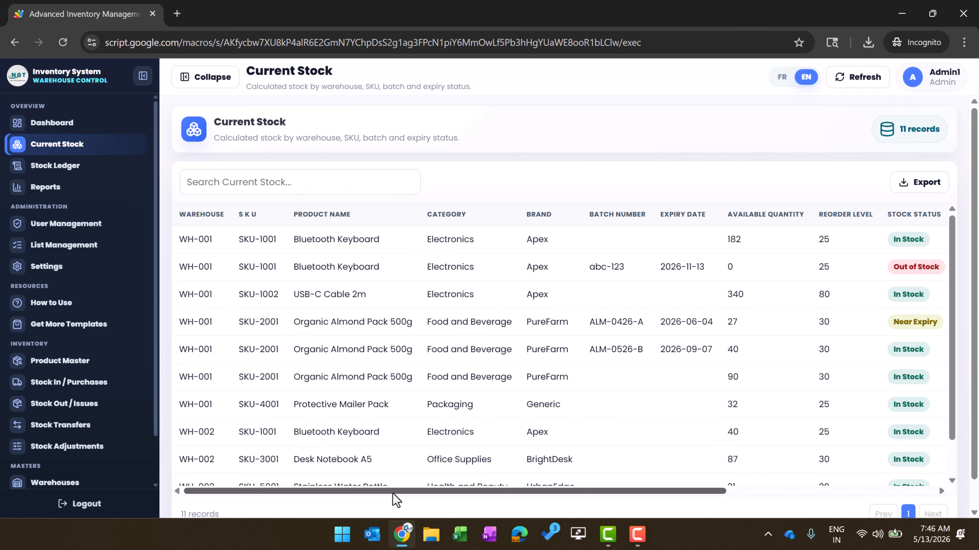
pyautogui.moveTo(393, 492); pyautogui.dragTo(311, 482)
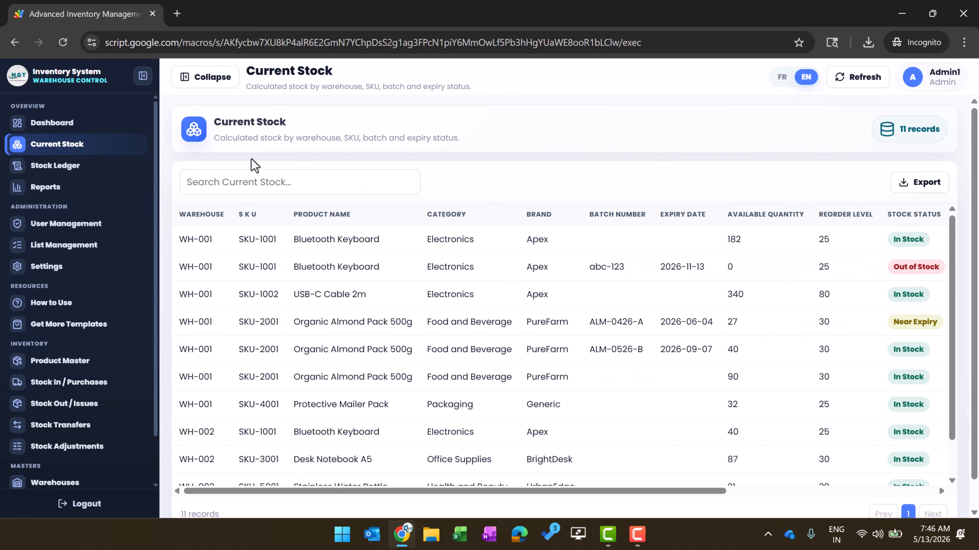
pyautogui.click(241, 184)
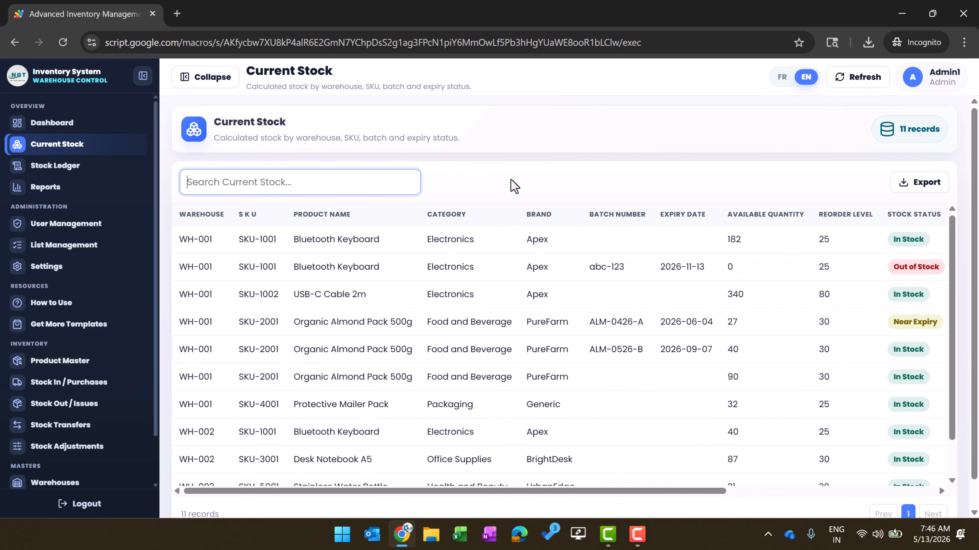
pyautogui.write('k')
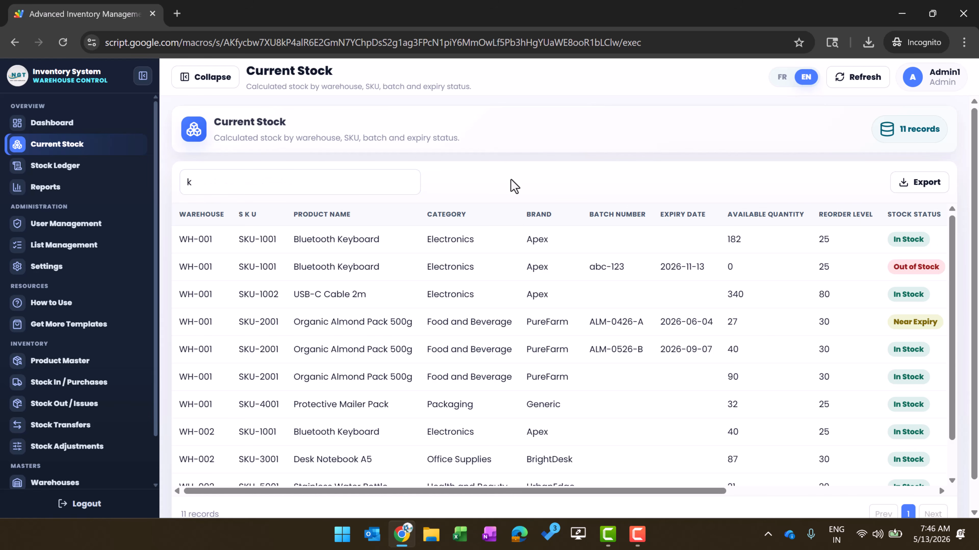
pyautogui.click(318, 187)
pyautogui.press('BackSpace')
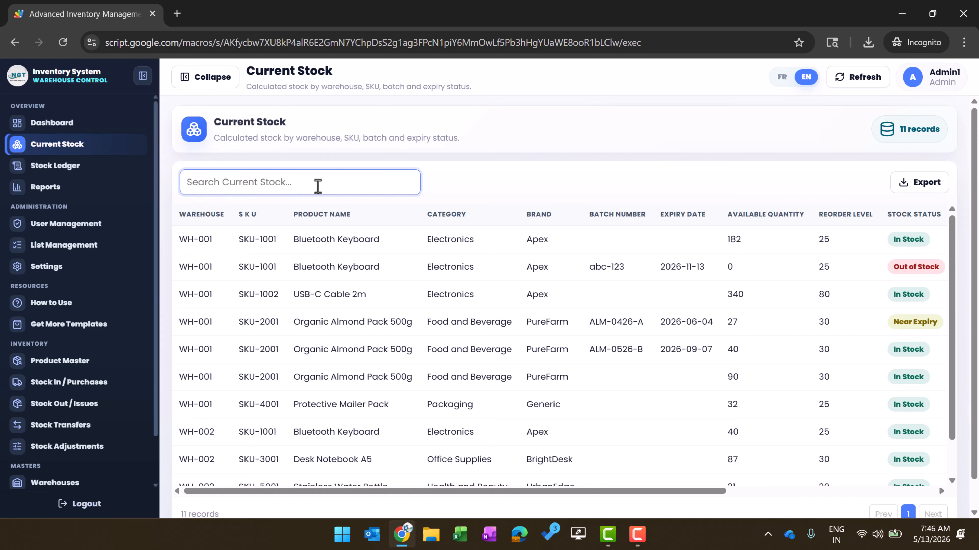
pyautogui.write('us')
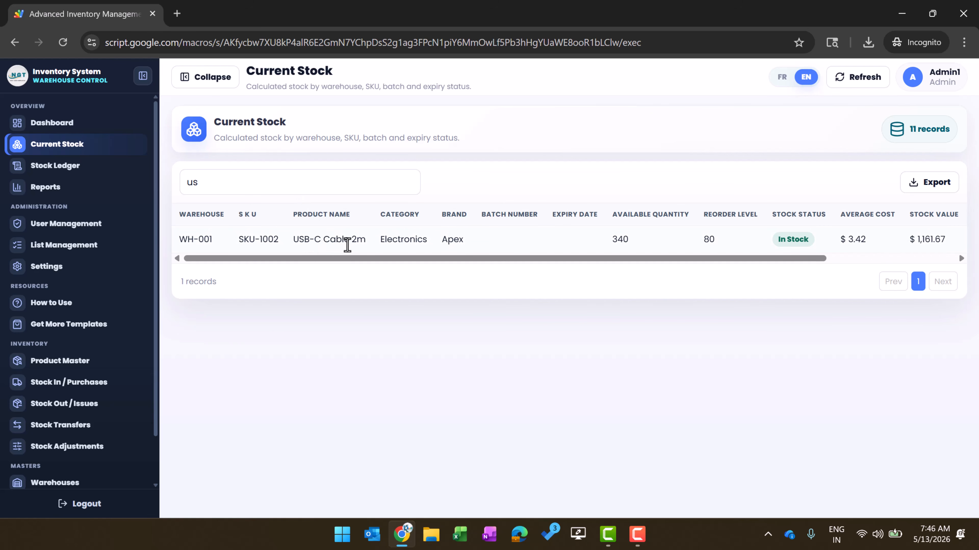
pyautogui.click(305, 186)
pyautogui.press('BackSpace')
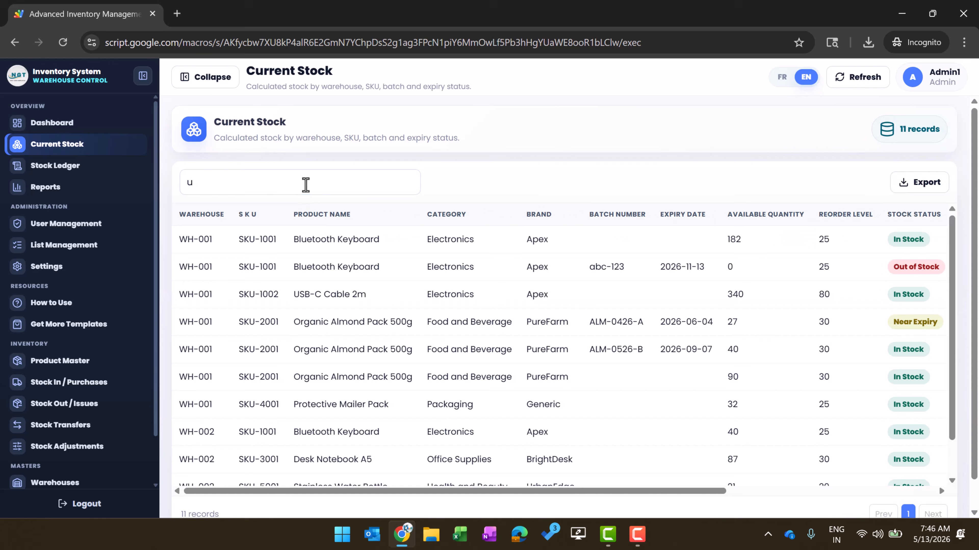
pyautogui.click(338, 180)
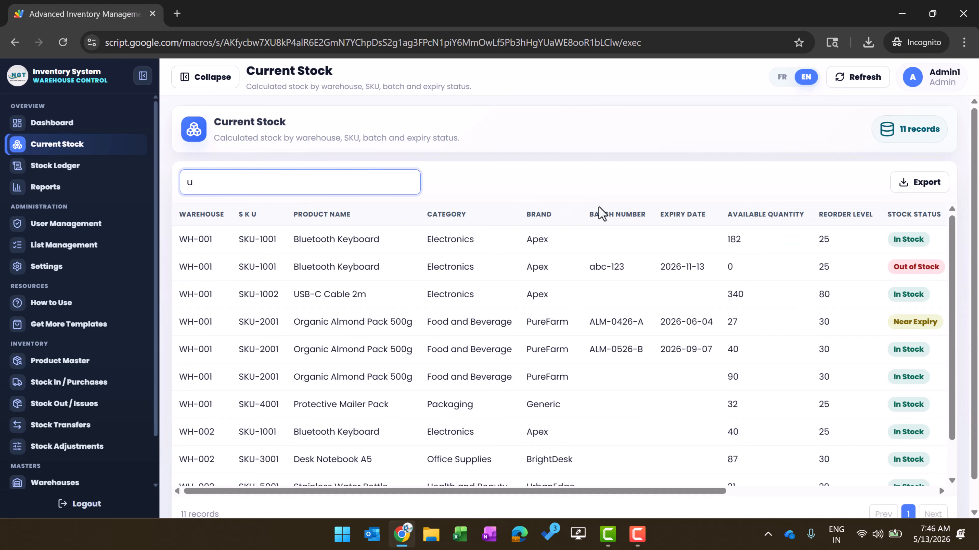
pyautogui.click(926, 191)
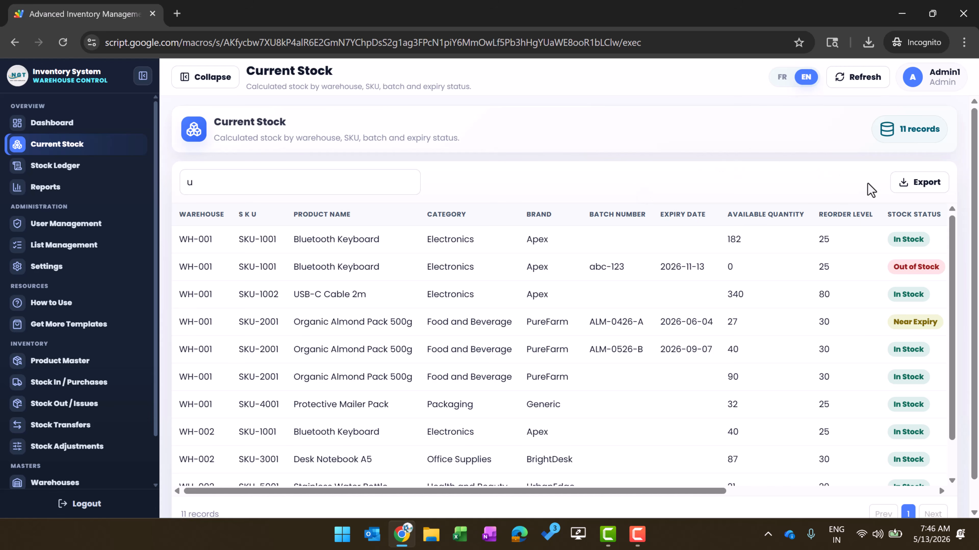
# Save the Current Stock export as CurrentStock_2026-05-13 in Downloads
pyautogui.click(912, 189)
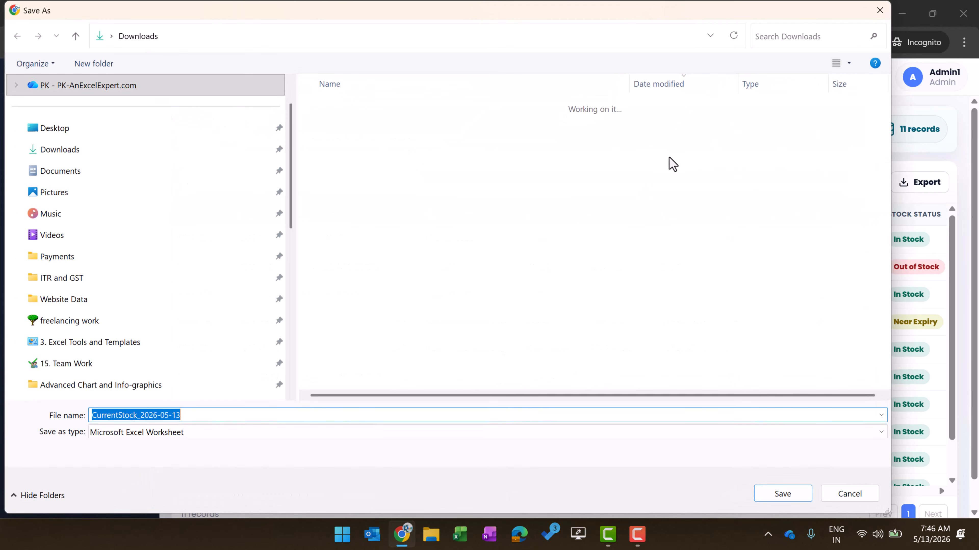
pyautogui.click(784, 494)
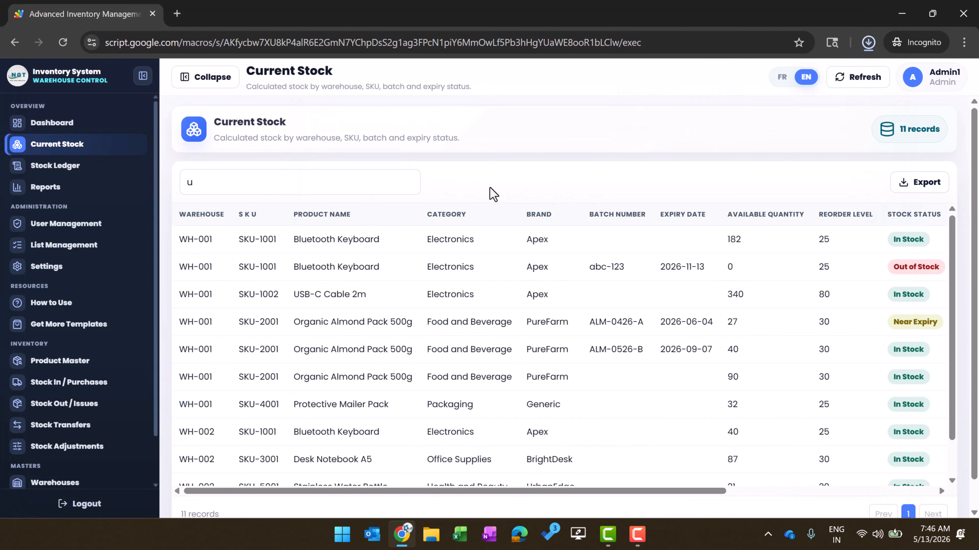
pyautogui.click(591, 197)
# Open the Stock Ledger and scroll sideways through its 27-record table columns
pyautogui.click(72, 176)
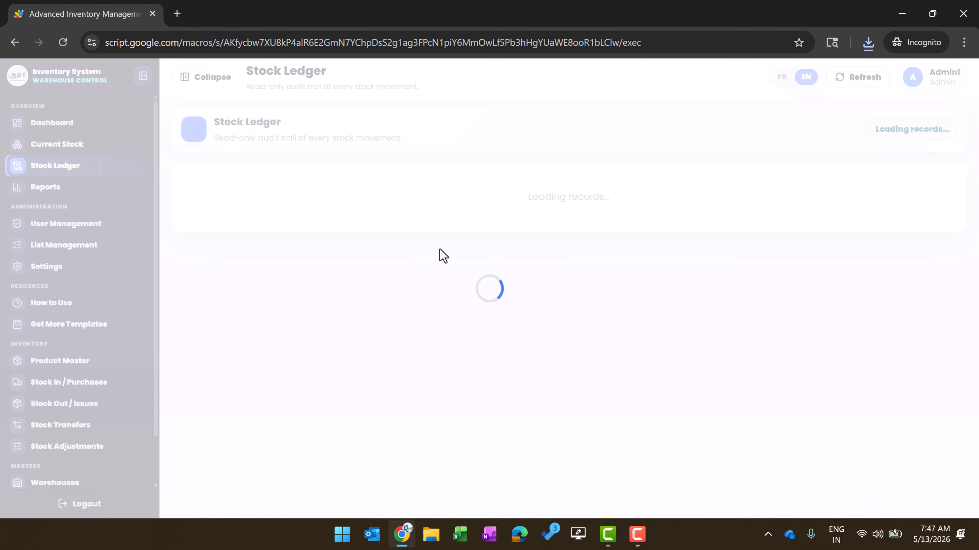
pyautogui.hscroll(3, 535, 323)
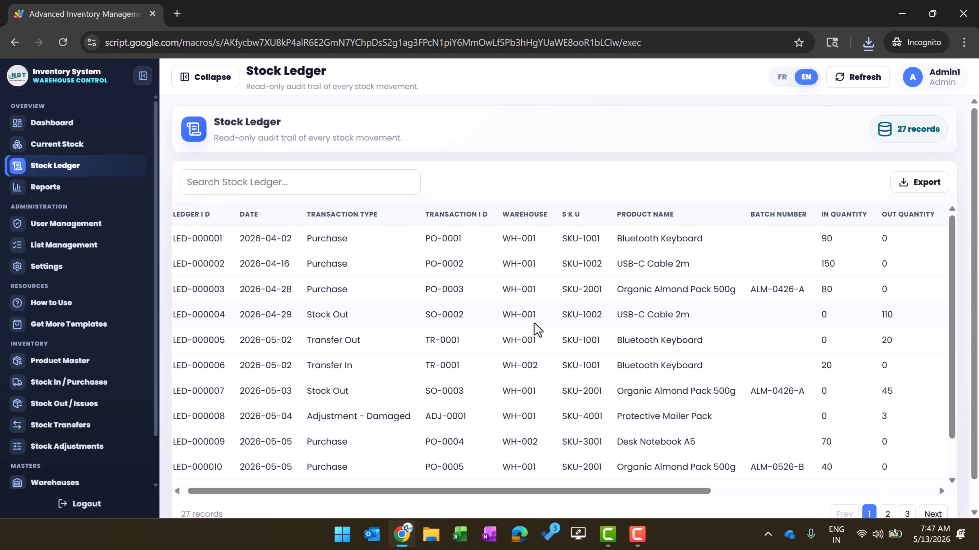
pyautogui.hscroll(9, 535, 323)
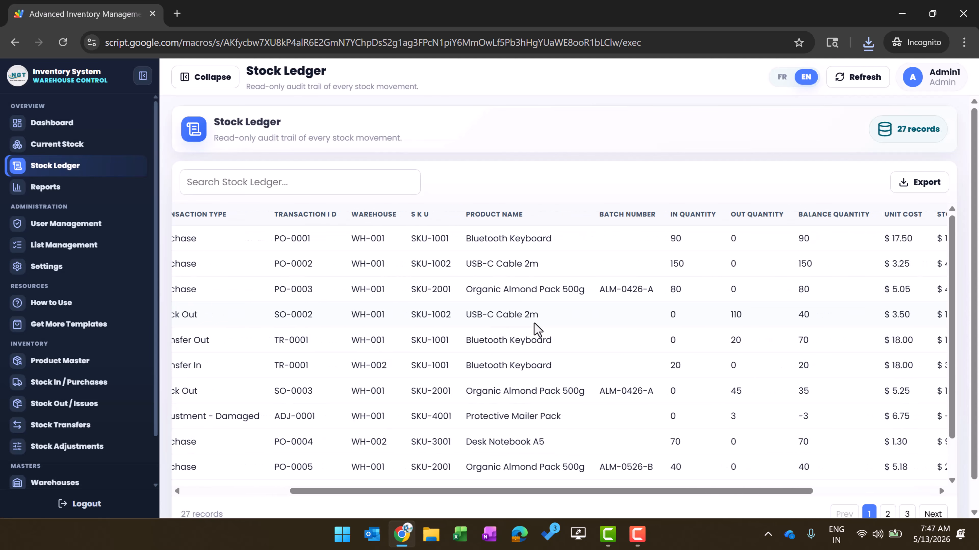
pyautogui.hscroll(-12, 535, 324)
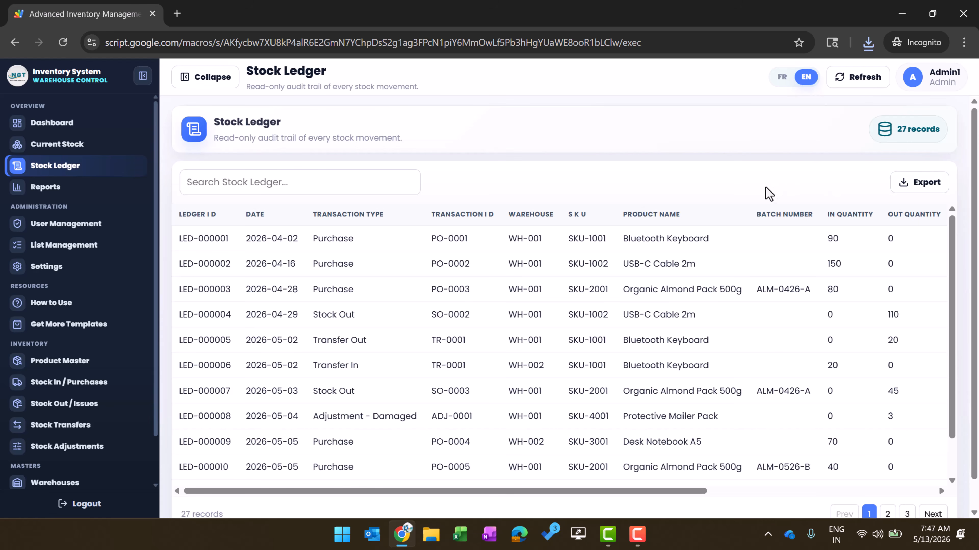
# Open Reports and select Expiry Report as the report type
pyautogui.click(63, 191)
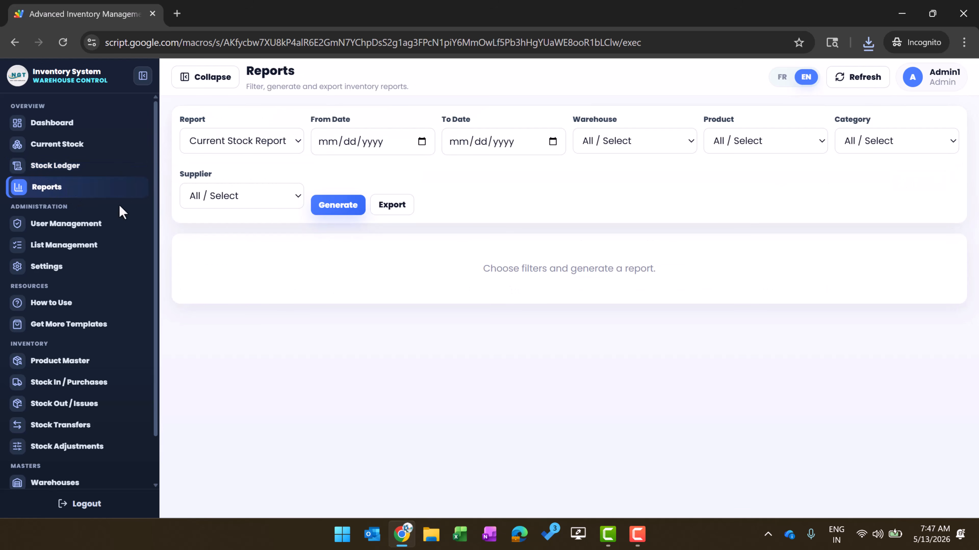
pyautogui.click(289, 147)
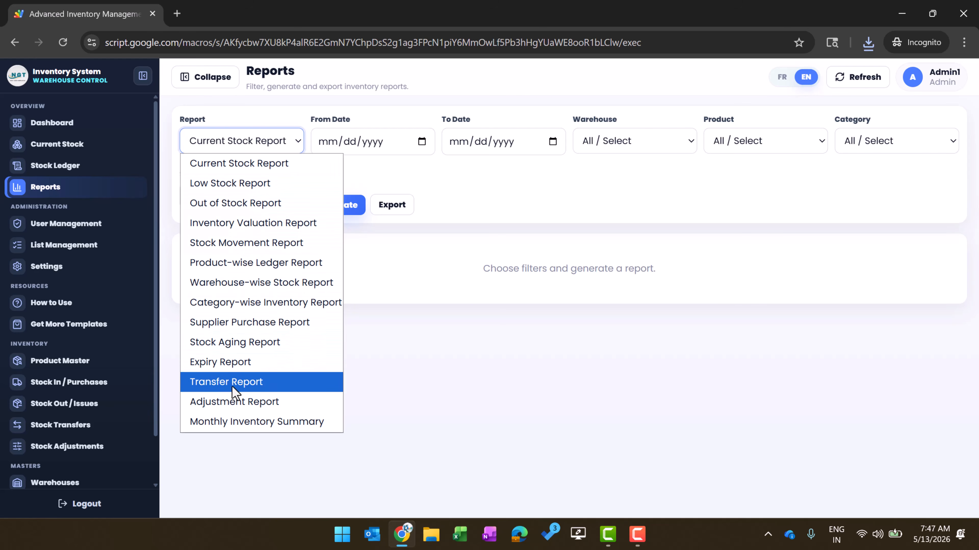
pyautogui.click(241, 366)
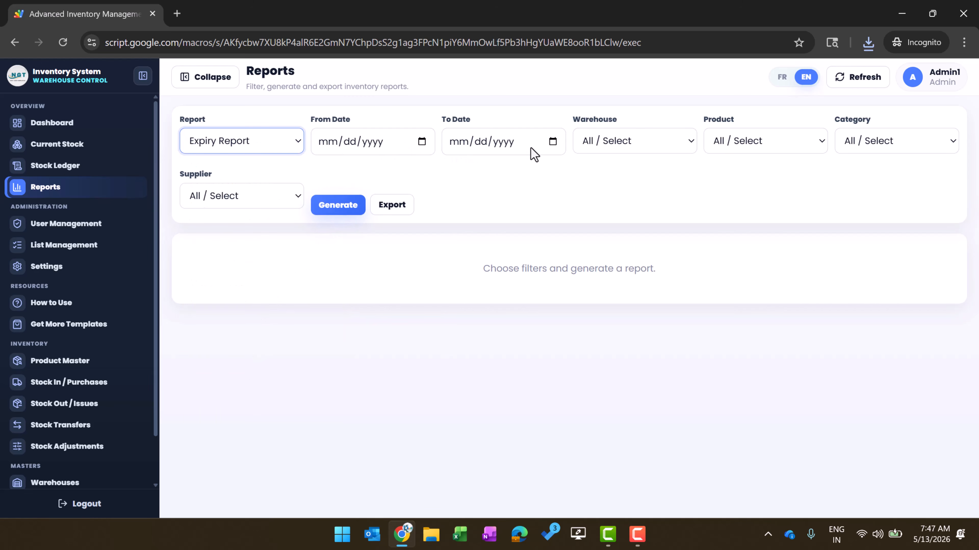
# Keep all warehouses, products, categories and suppliers and generate it: 3 batches, 67 units, $343.55
pyautogui.click(618, 141)
pyautogui.click(741, 144)
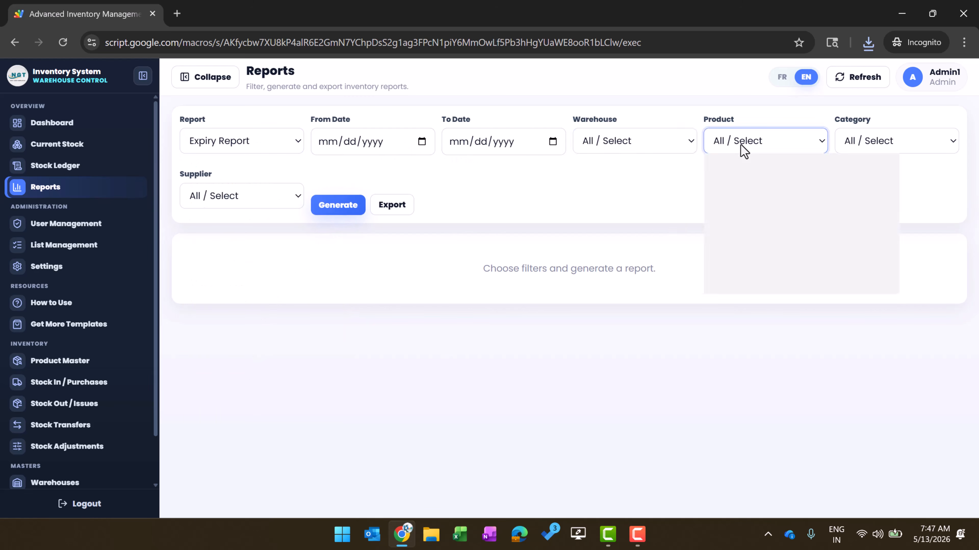
pyautogui.click(882, 143)
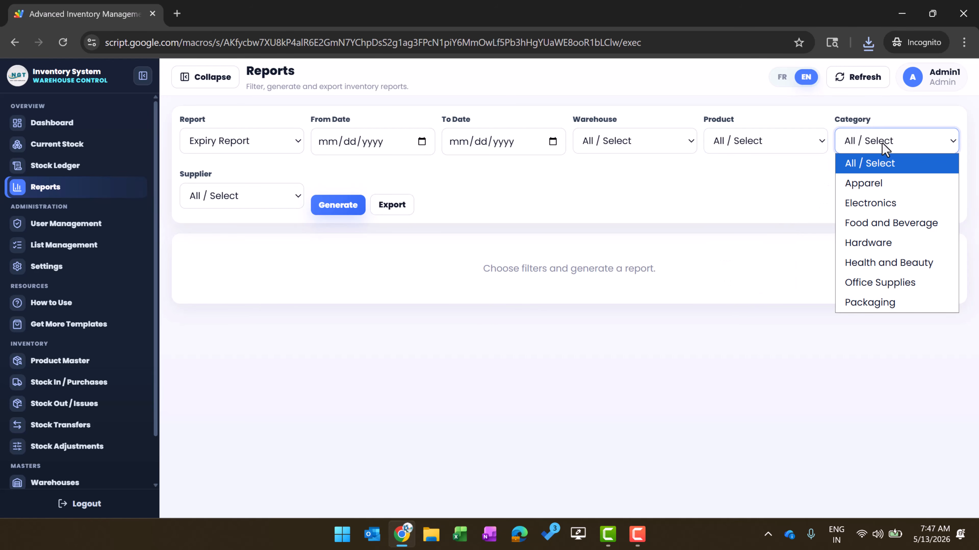
pyautogui.click(243, 192)
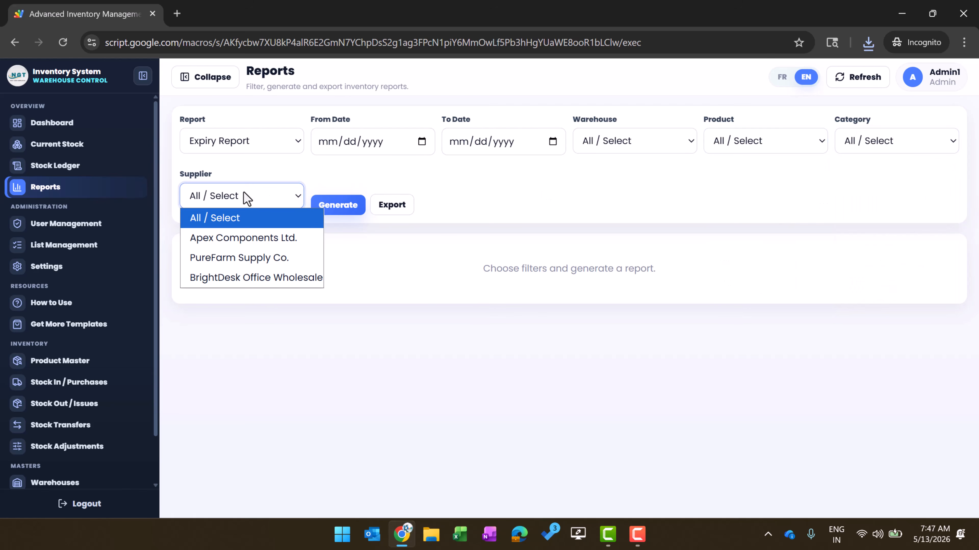
pyautogui.click(408, 181)
pyautogui.click(338, 205)
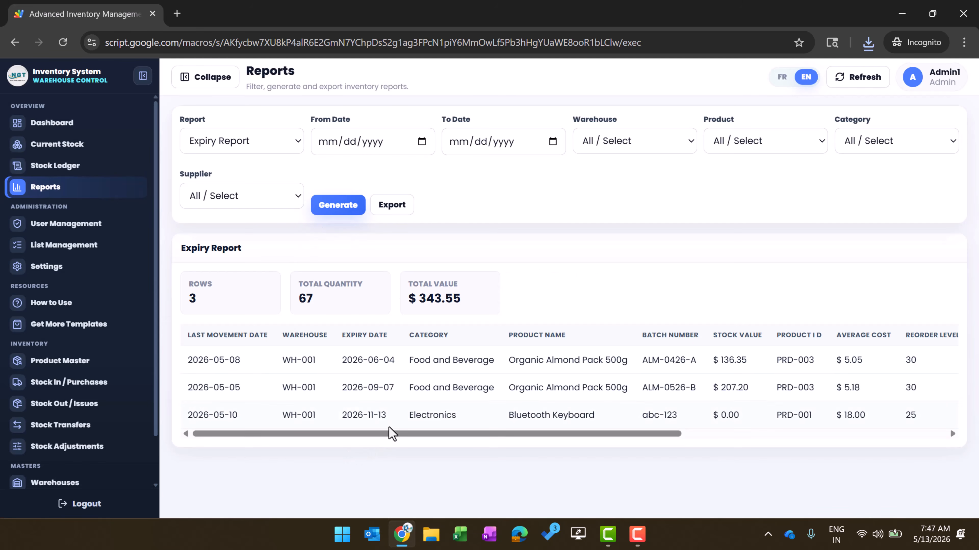
pyautogui.moveTo(387, 433); pyautogui.dragTo(721, 456)
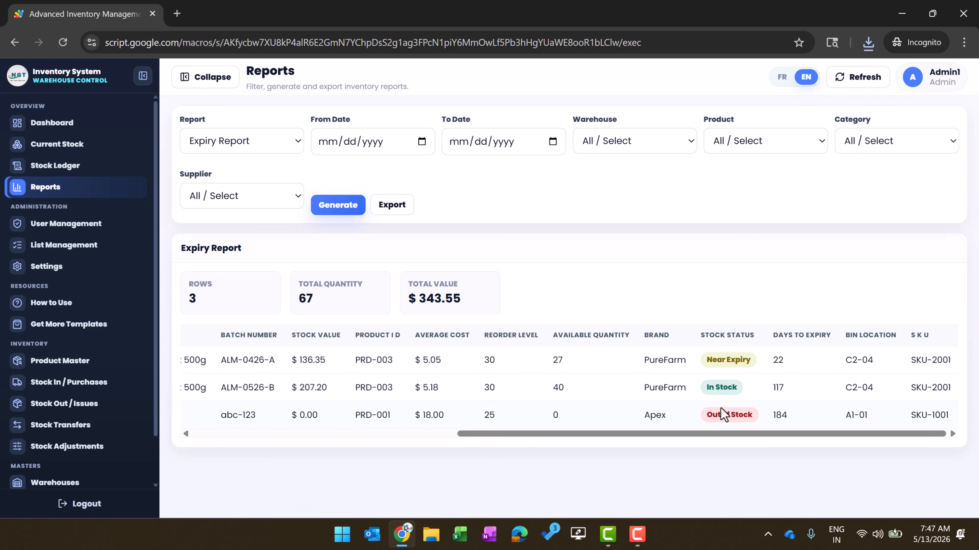
pyautogui.moveTo(649, 433); pyautogui.dragTo(472, 454)
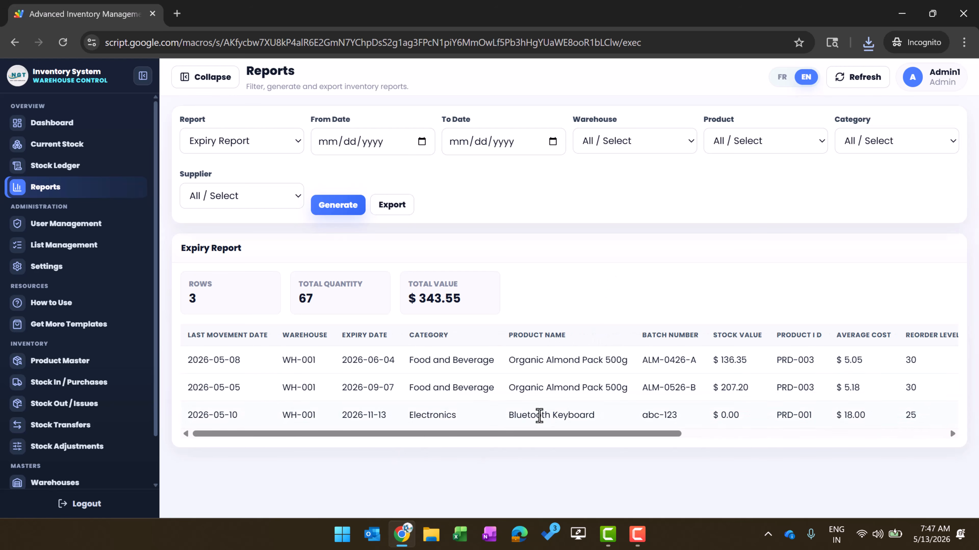
pyautogui.moveTo(533, 434); pyautogui.dragTo(544, 434)
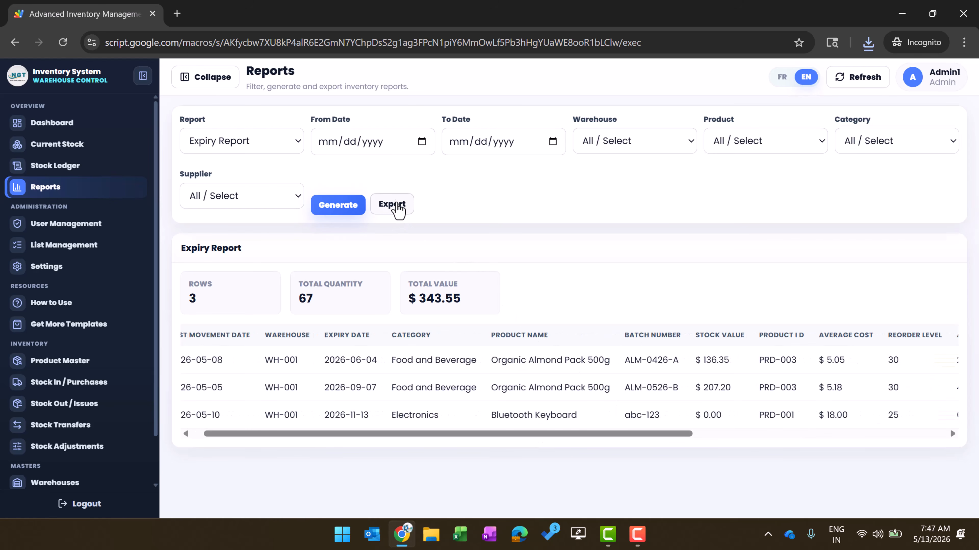
# Generate the Inventory Valuation Report instead: 11 rows, 867 units, $6,510.83
pyautogui.click(264, 145)
pyautogui.click(264, 144)
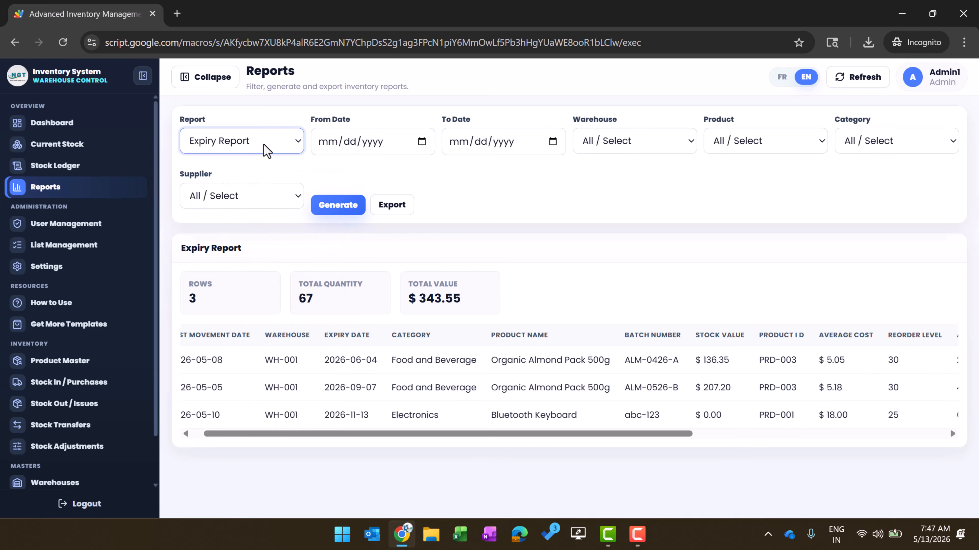
pyautogui.click(264, 144)
pyautogui.click(239, 226)
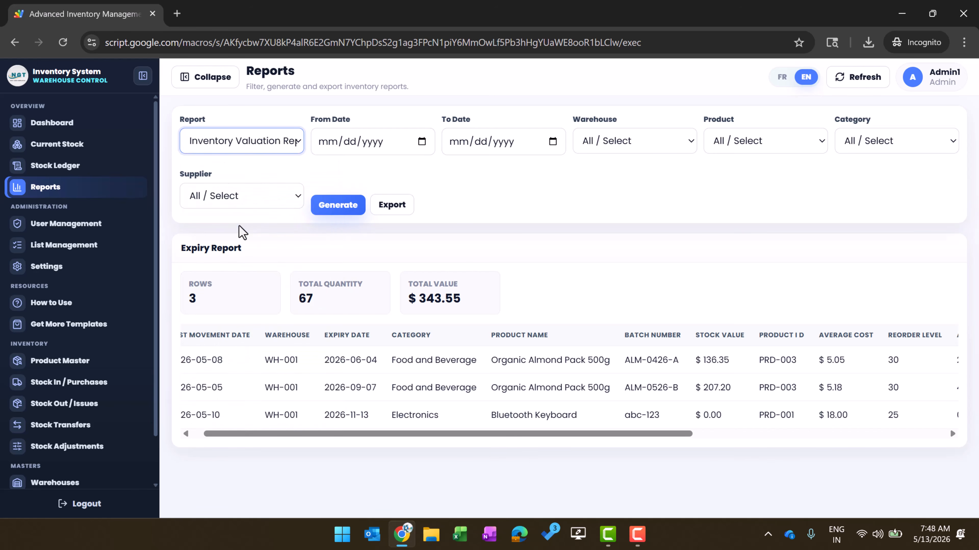
pyautogui.click(338, 205)
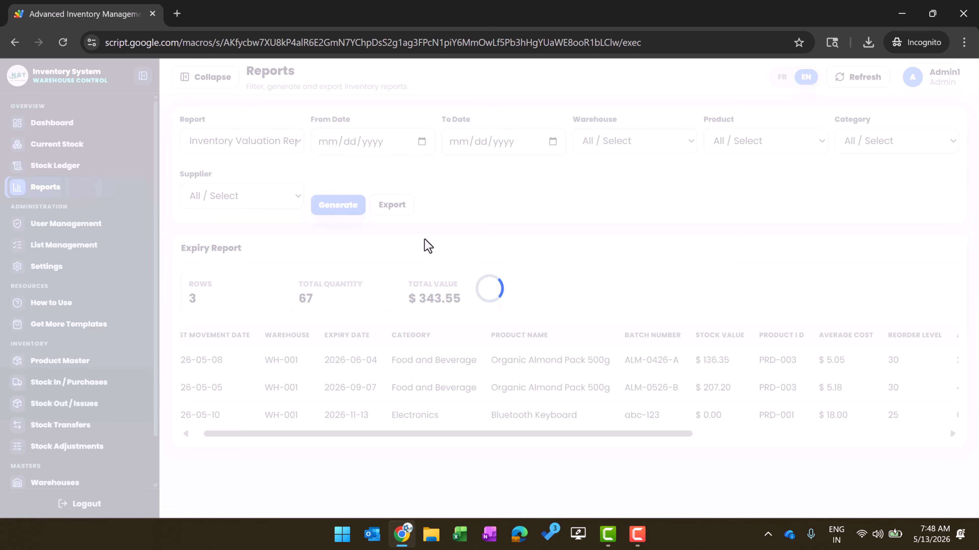
pyautogui.scroll(-3, 399, 416)
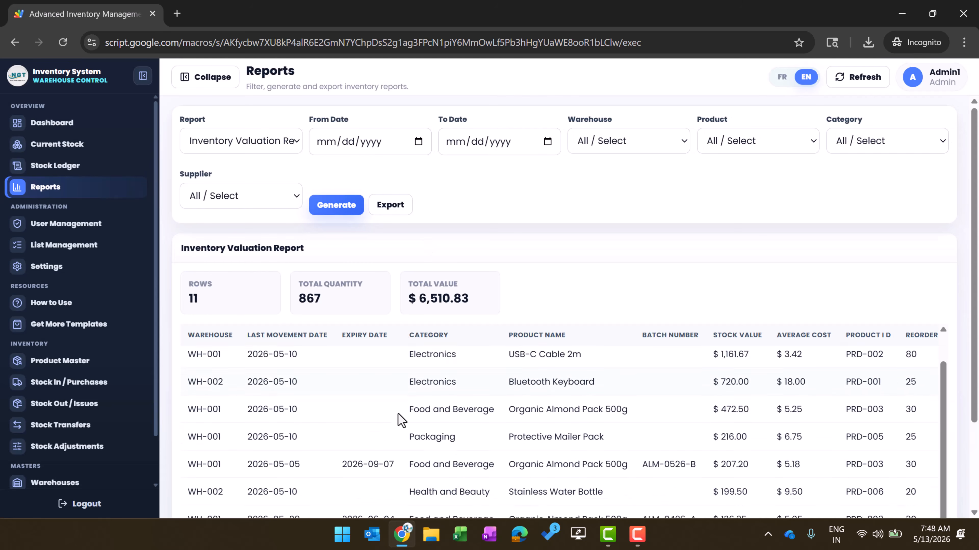
pyautogui.scroll(-3, 399, 414)
pyautogui.scroll(5, 399, 416)
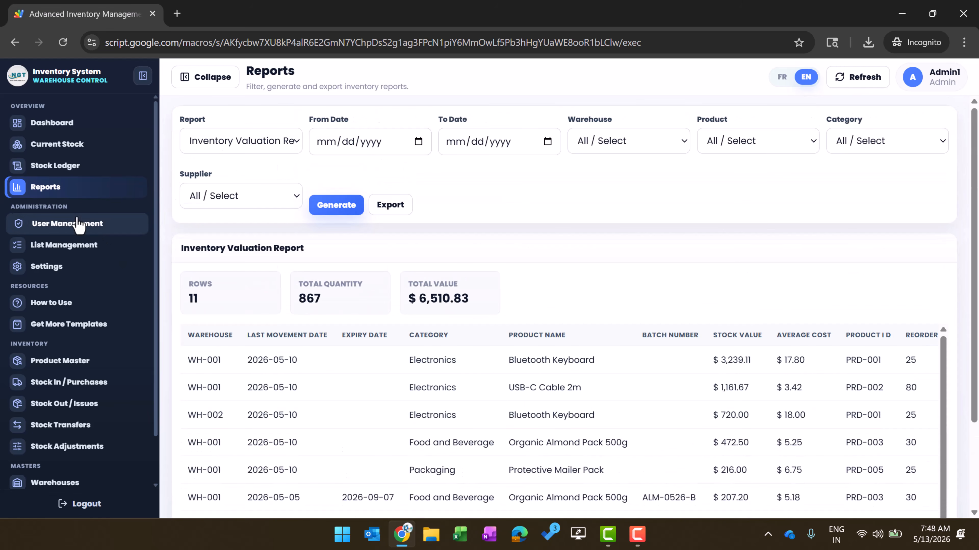
# Open User Management and start a new user, stepping through User ID, username and password fields
pyautogui.click(70, 228)
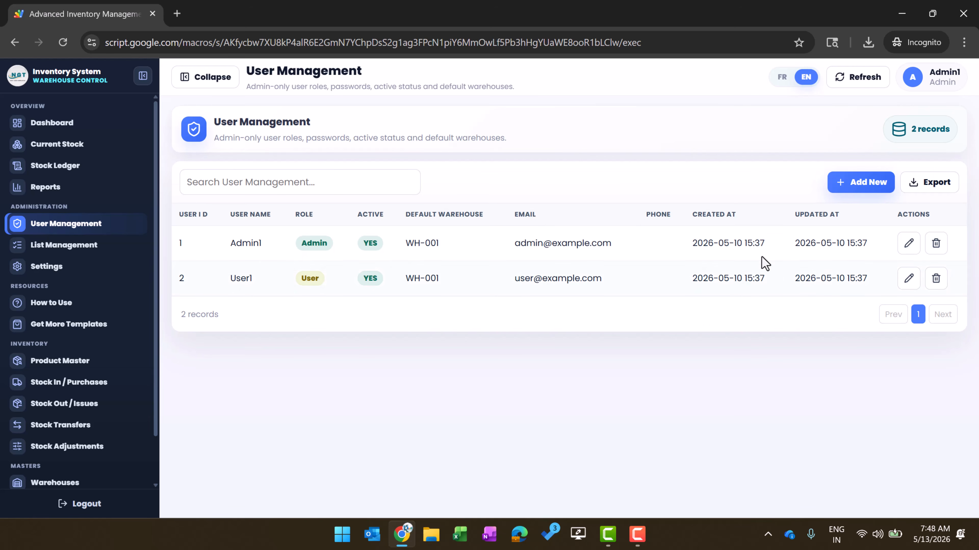
pyautogui.click(856, 189)
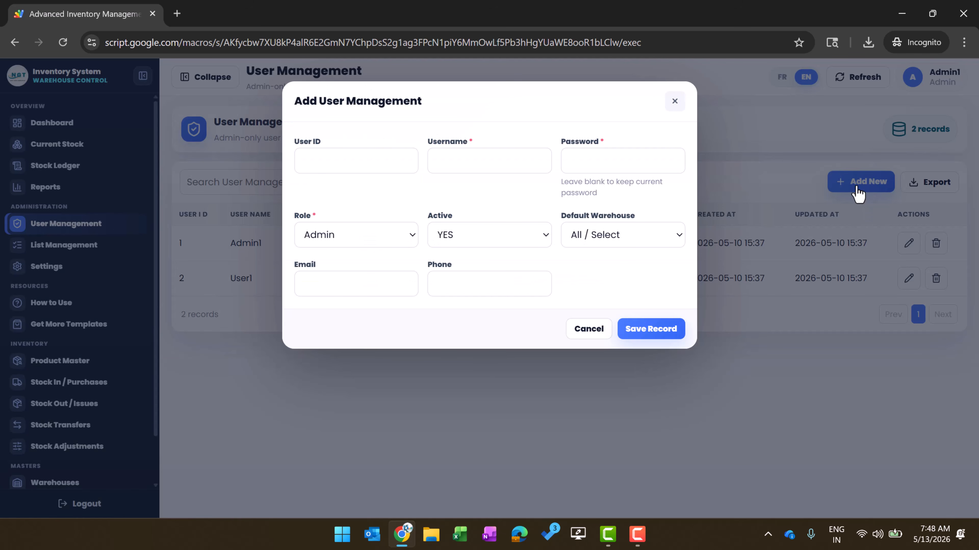
pyautogui.click(380, 159)
pyautogui.click(474, 164)
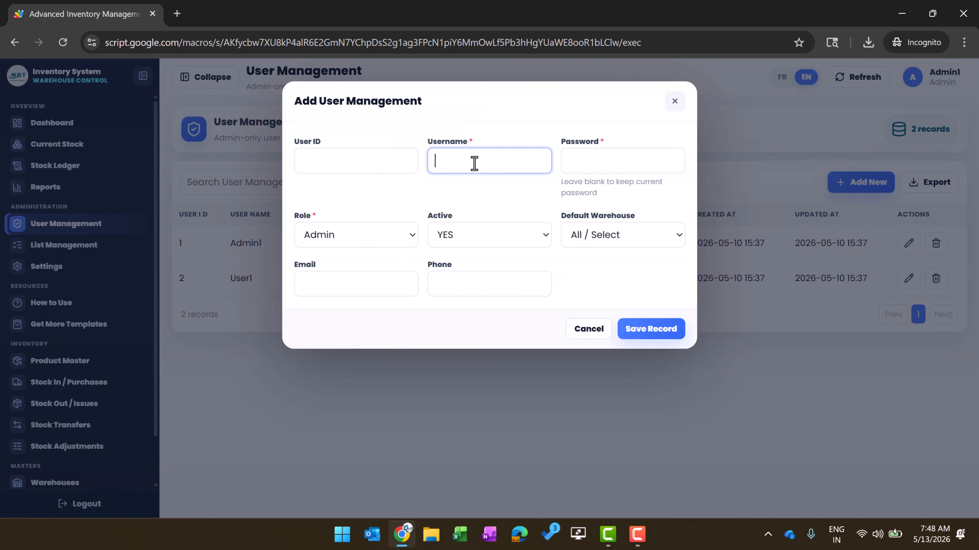
pyautogui.click(363, 166)
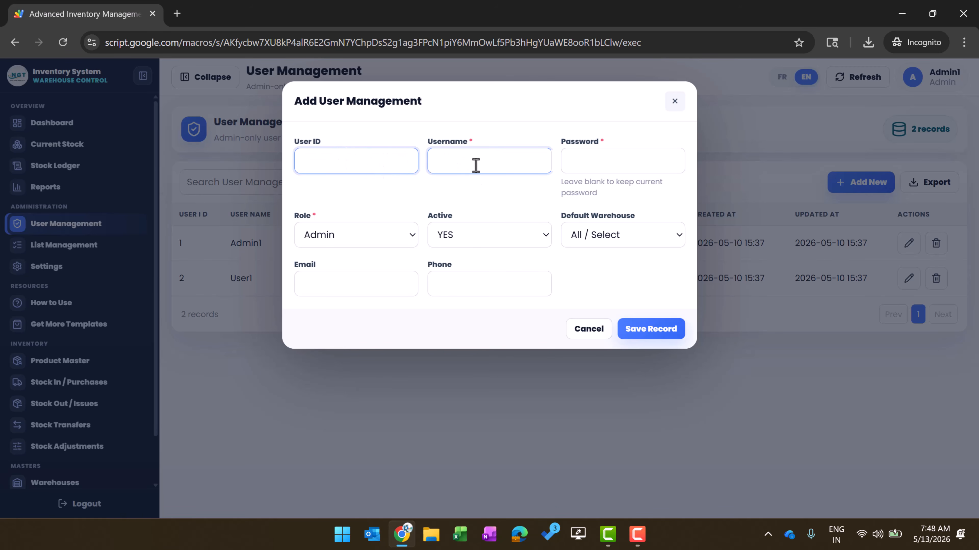
pyautogui.click(478, 152)
pyautogui.click(590, 159)
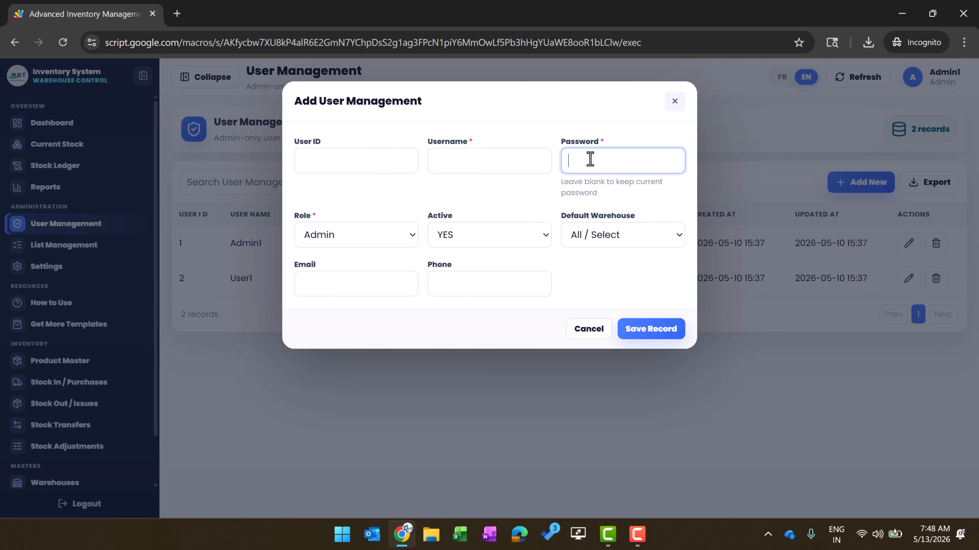
# Review the role (Admin) and default warehouse options plus email and phone, then cancel unsaved
pyautogui.click(396, 236)
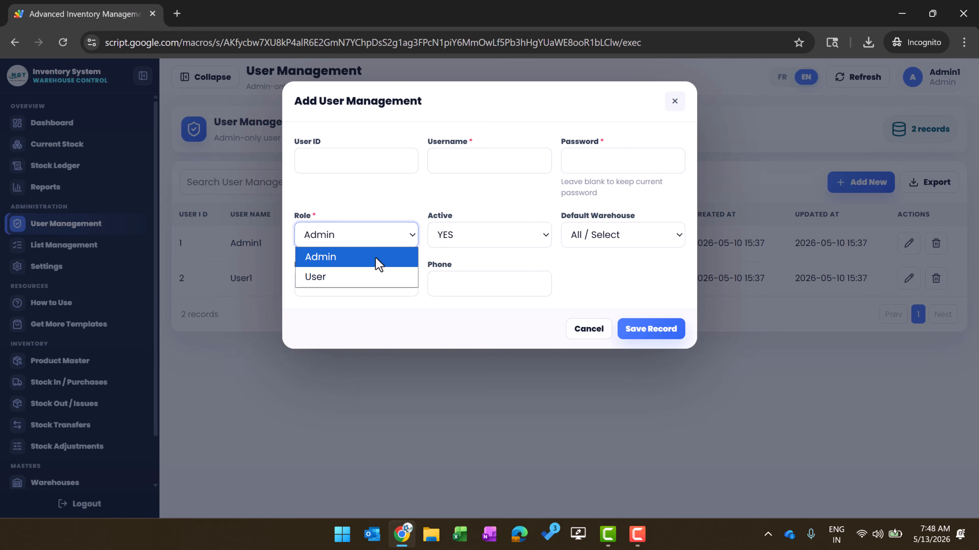
pyautogui.click(475, 203)
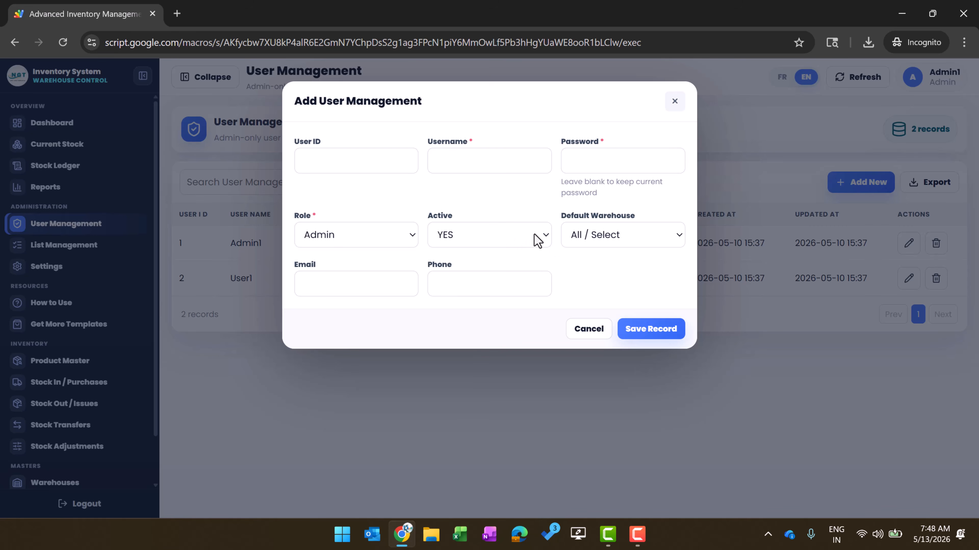
pyautogui.click(612, 241)
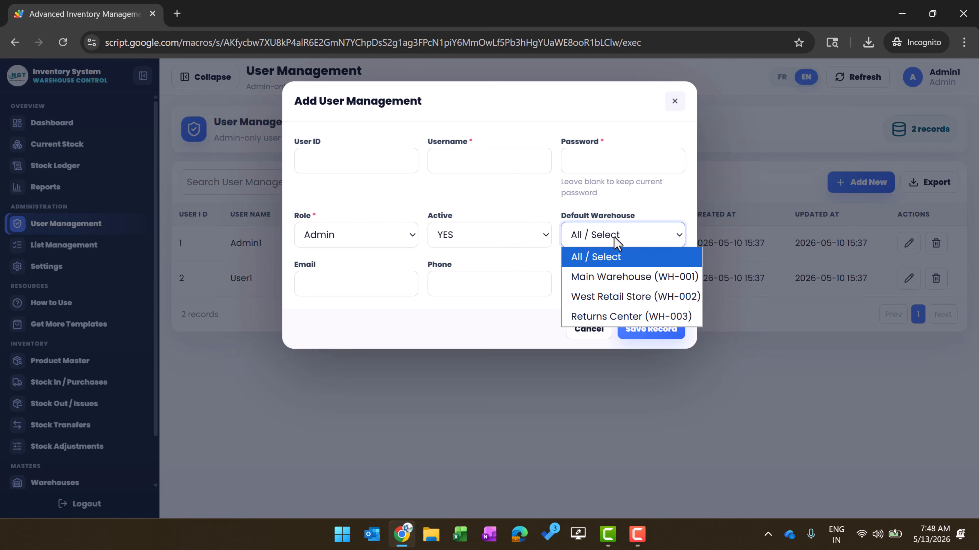
pyautogui.click(642, 208)
pyautogui.click(371, 297)
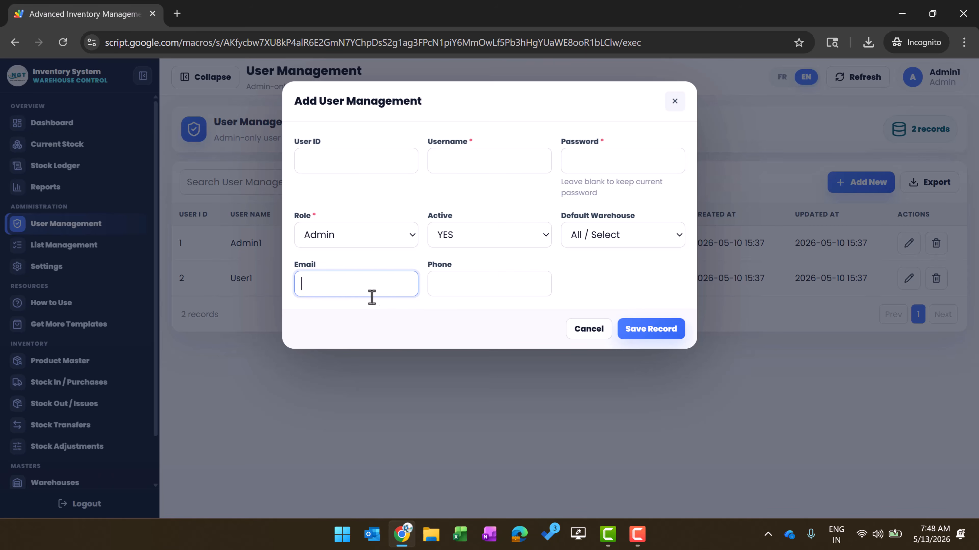
pyautogui.click(457, 280)
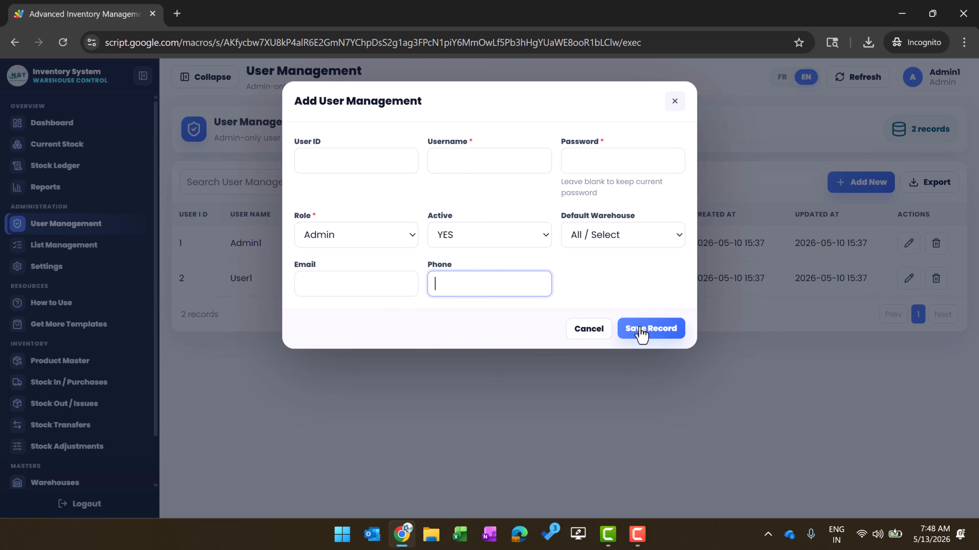
pyautogui.click(587, 334)
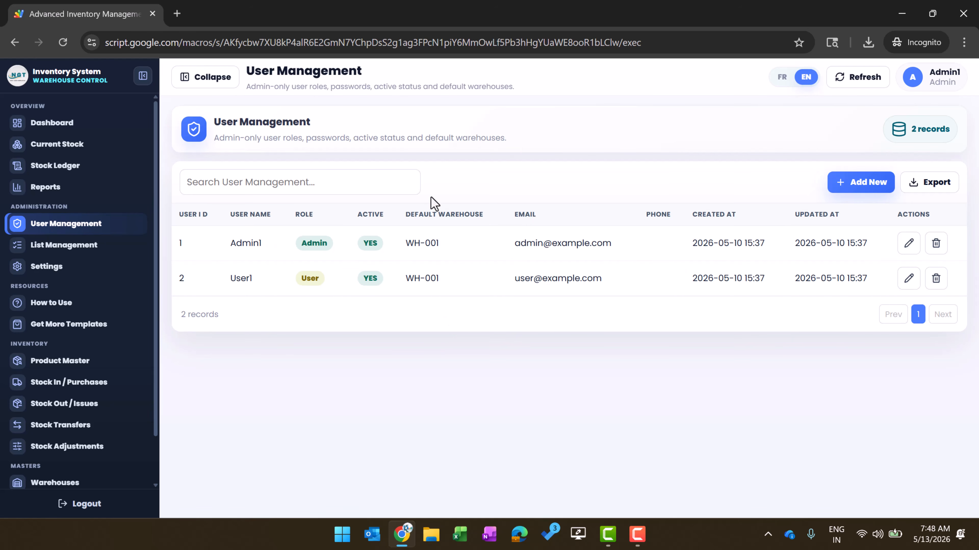
# Open List Management and start a new list value with Brand as the list type
pyautogui.click(93, 251)
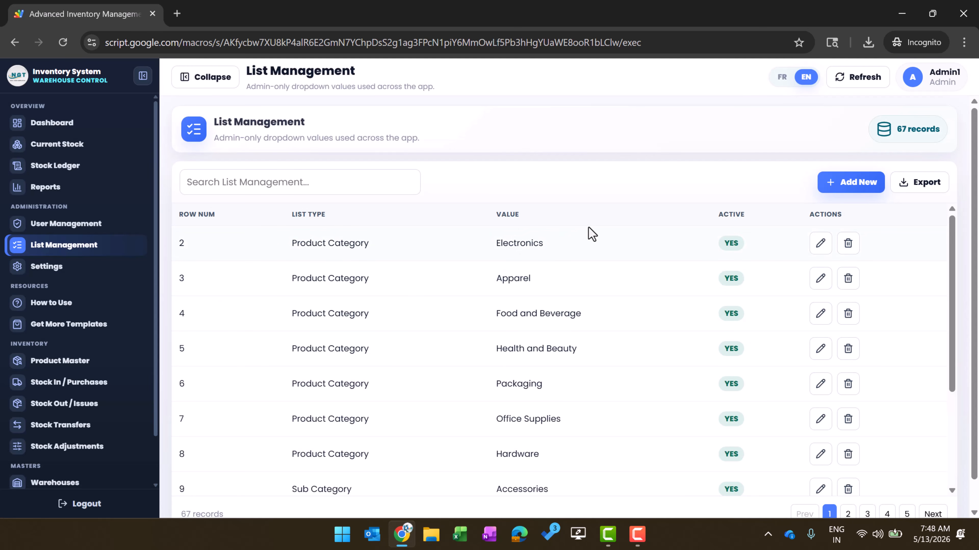
pyautogui.click(850, 188)
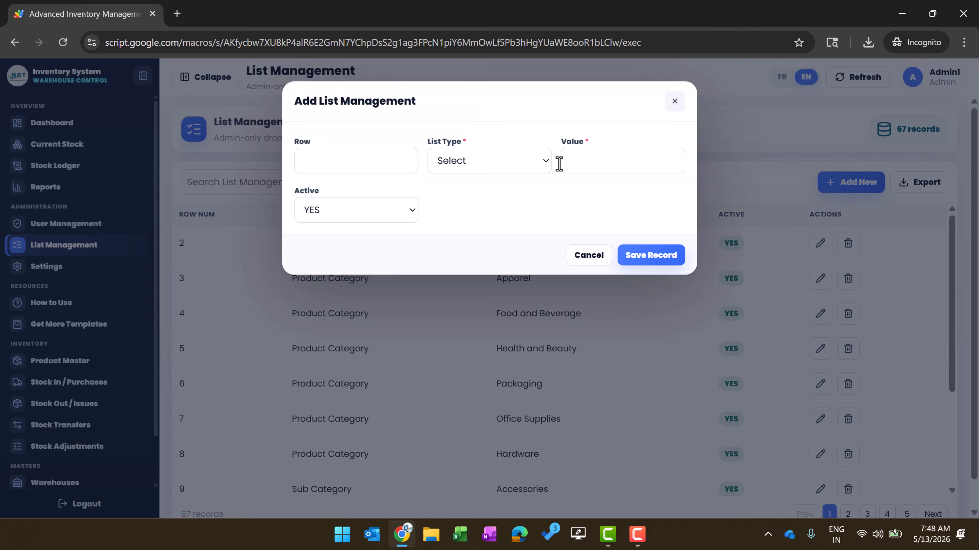
pyautogui.click(523, 166)
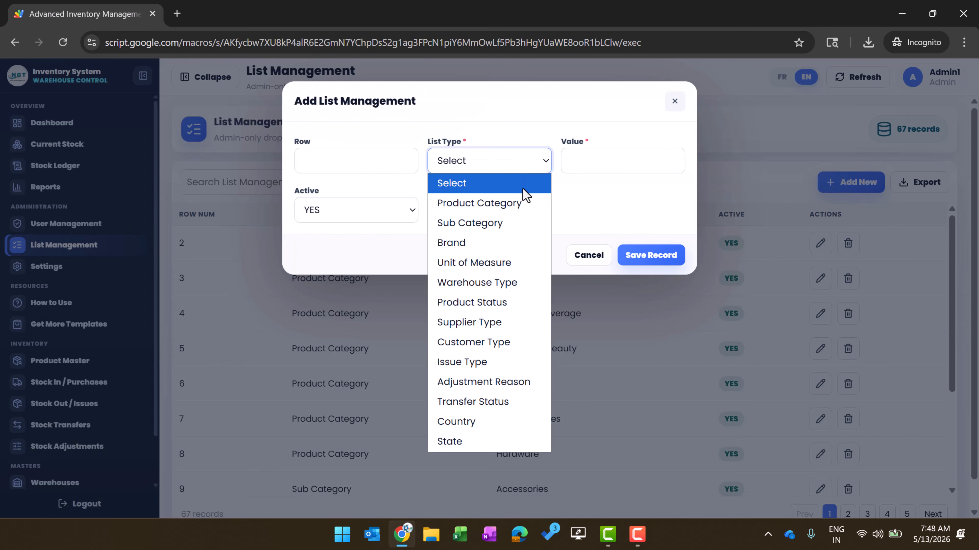
pyautogui.click(507, 247)
pyautogui.click(590, 166)
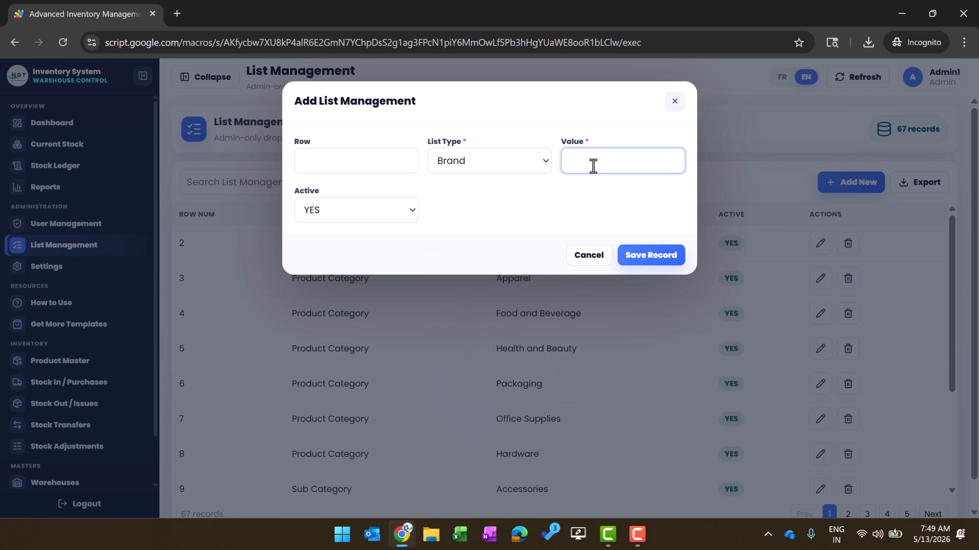
# Switch the list type to Customer Type, then leave the entry unsaved for the Settings page
pyautogui.click(515, 170)
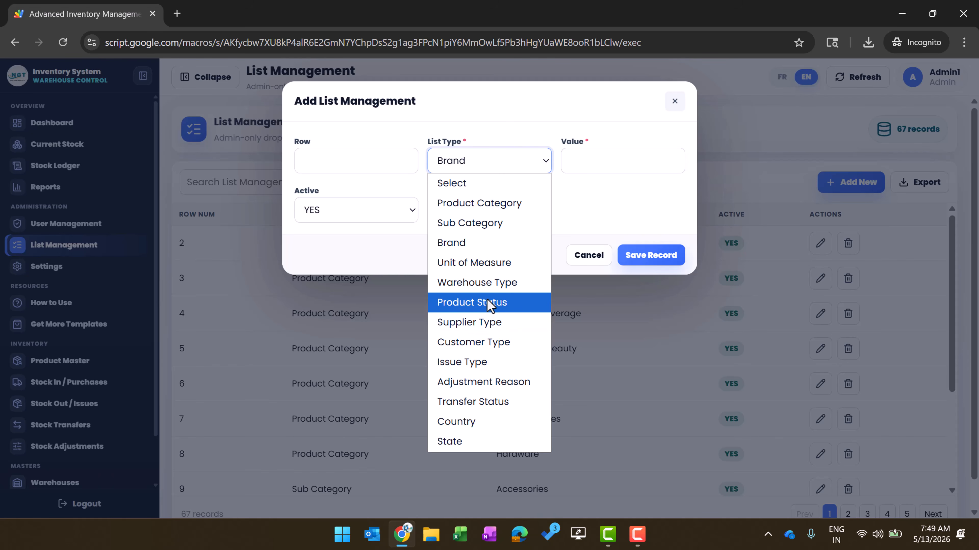
pyautogui.click(486, 342)
pyautogui.click(581, 160)
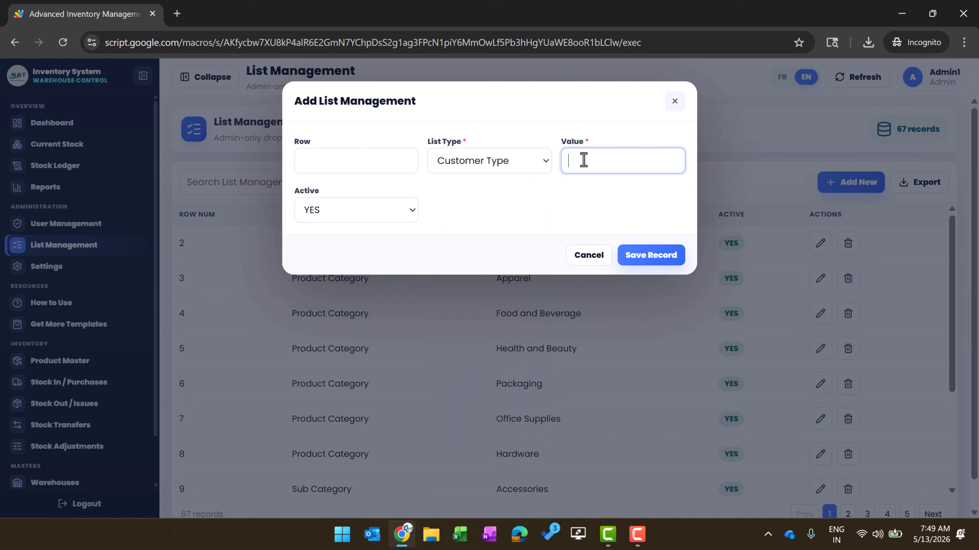
pyautogui.click(531, 166)
pyautogui.click(65, 270)
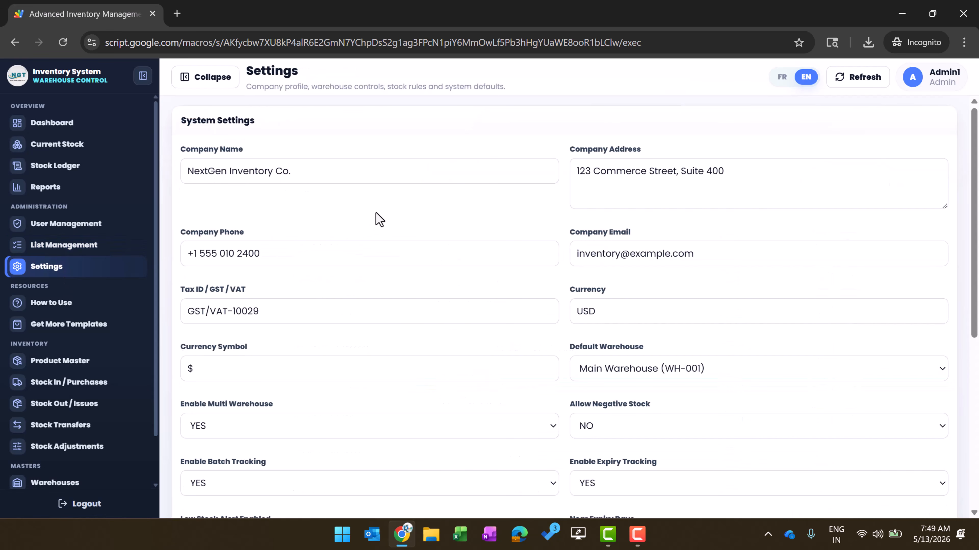
# Check the company name and address fields, then change Default Language from French to English
pyautogui.click(333, 166)
pyautogui.click(668, 166)
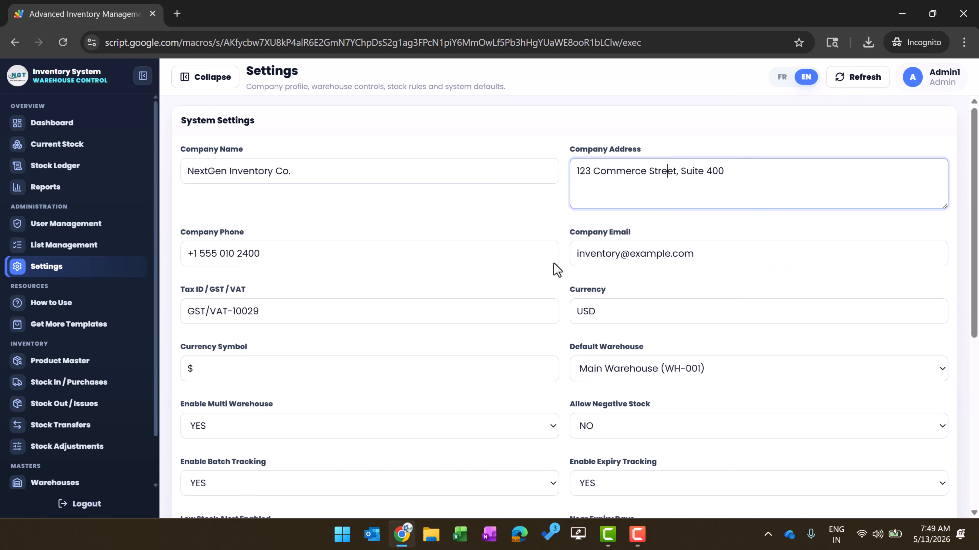
pyautogui.scroll(-2, 639, 303)
pyautogui.scroll(-1, 639, 302)
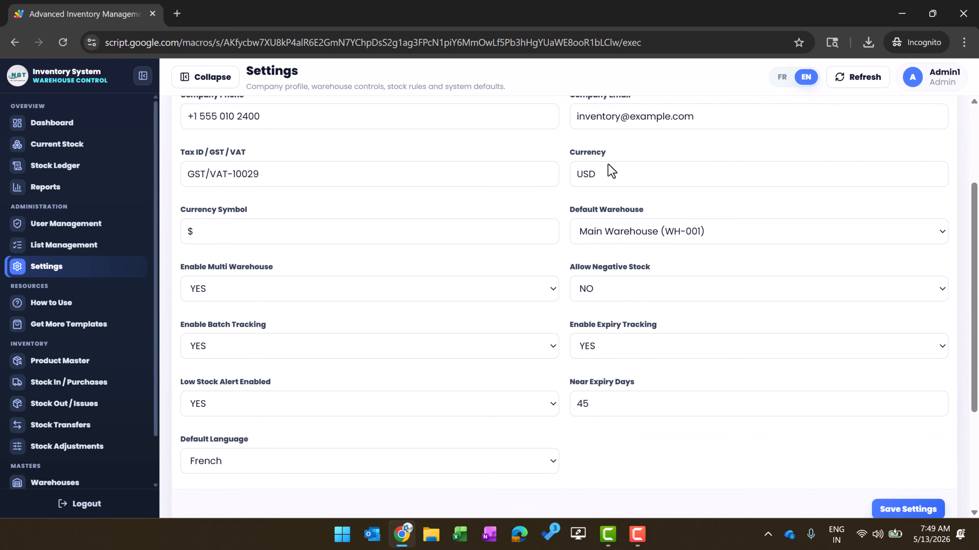
pyautogui.scroll(-2, 574, 416)
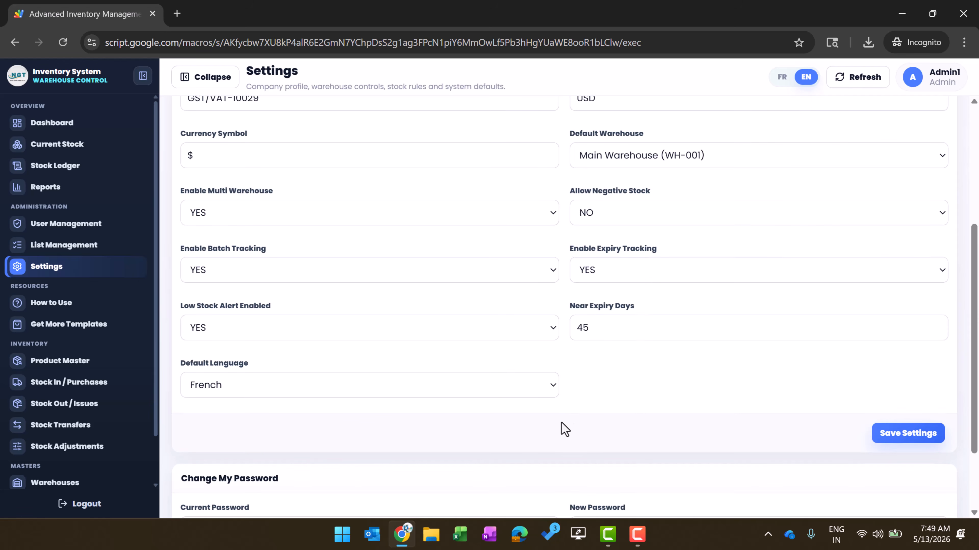
pyautogui.scroll(-2, 561, 429)
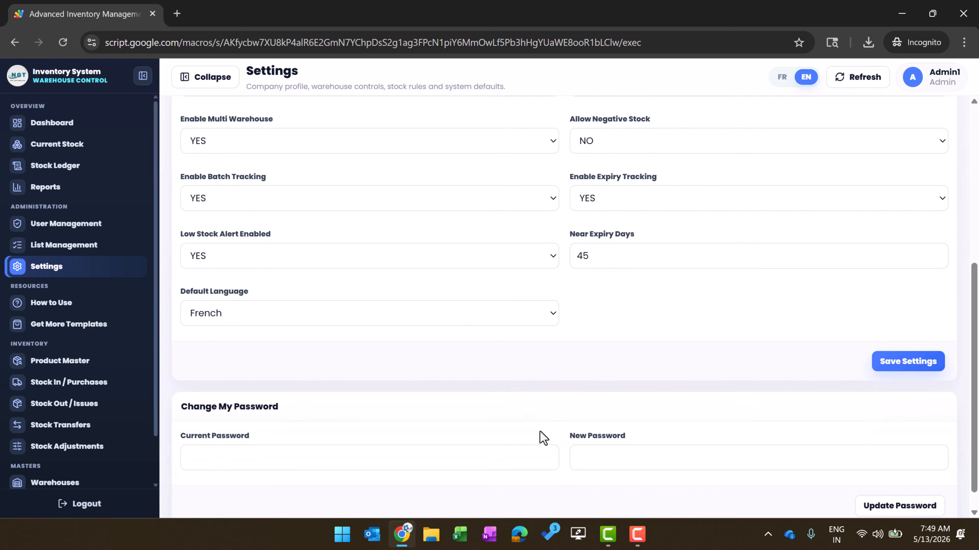
pyautogui.click(502, 319)
pyautogui.click(370, 336)
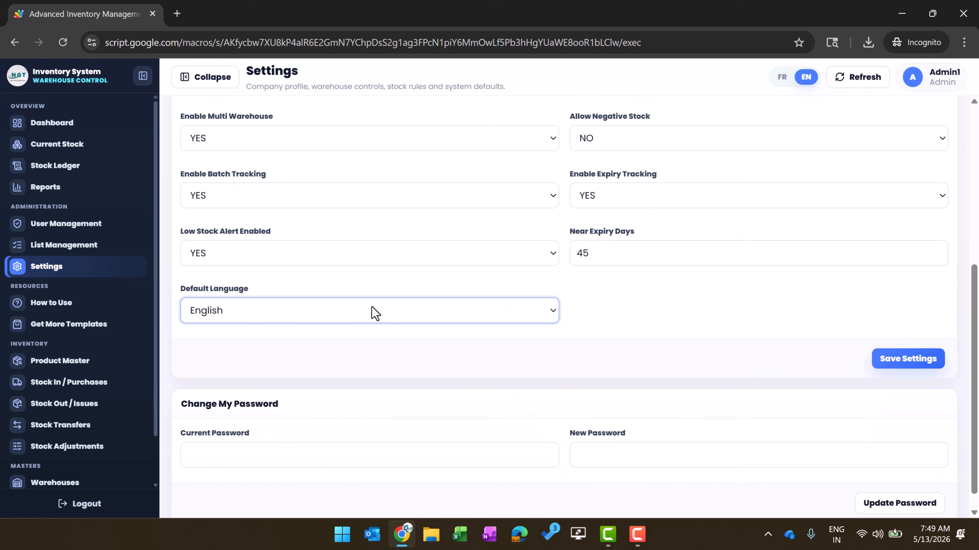
# Keep English as the default language and go via How to Use to Get More Templates
pyautogui.click(372, 308)
pyautogui.click(714, 341)
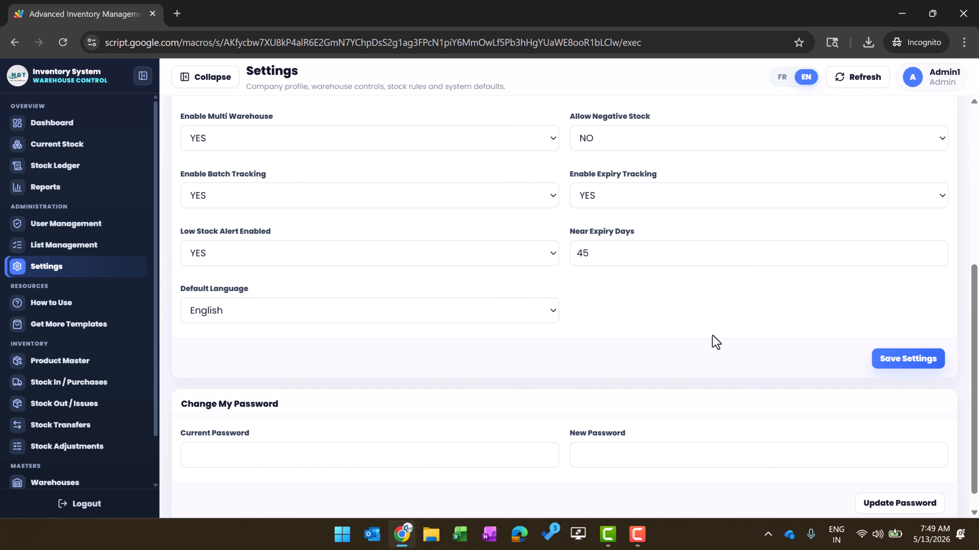
pyautogui.click(72, 308)
pyautogui.click(93, 328)
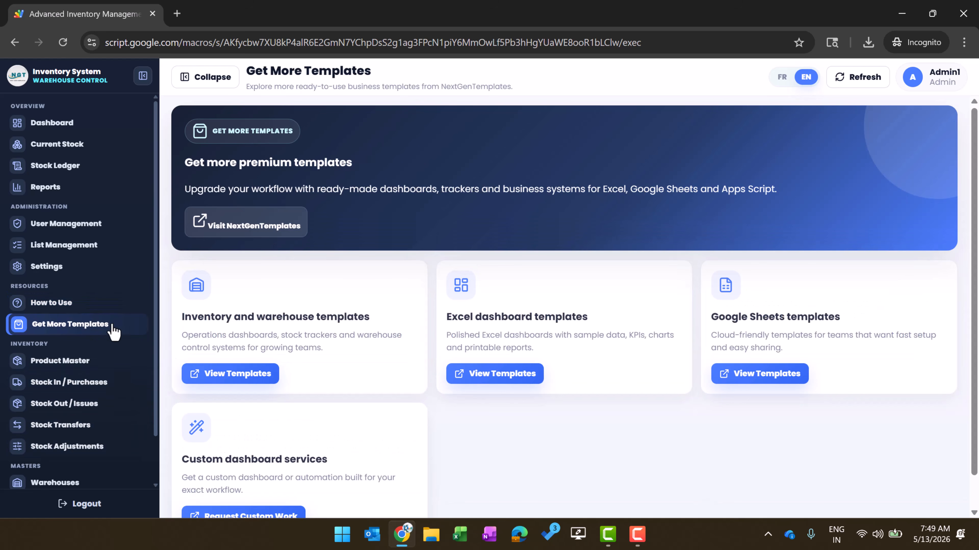
# Go via How to Use to the six-product Product Master list, scan its columns, and request the import template
pyautogui.click(56, 304)
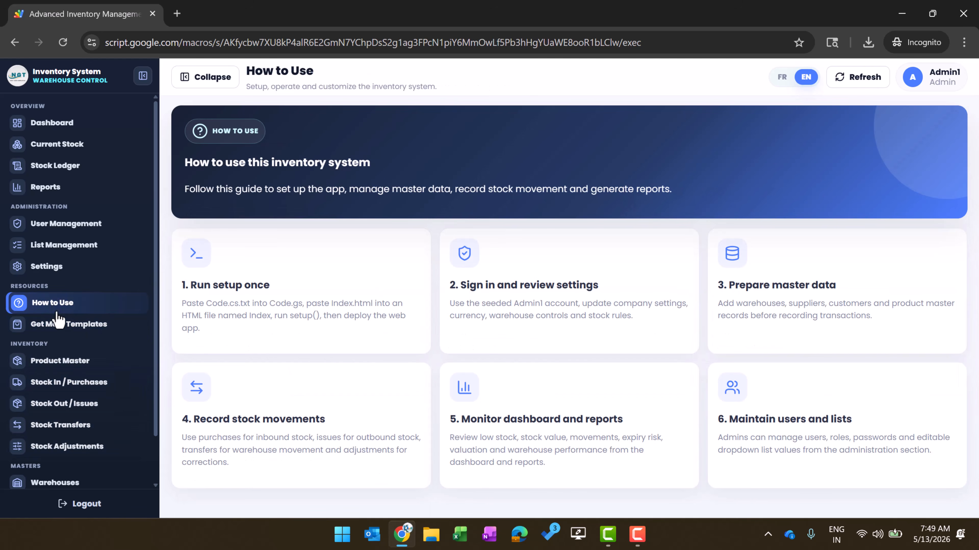
pyautogui.click(76, 366)
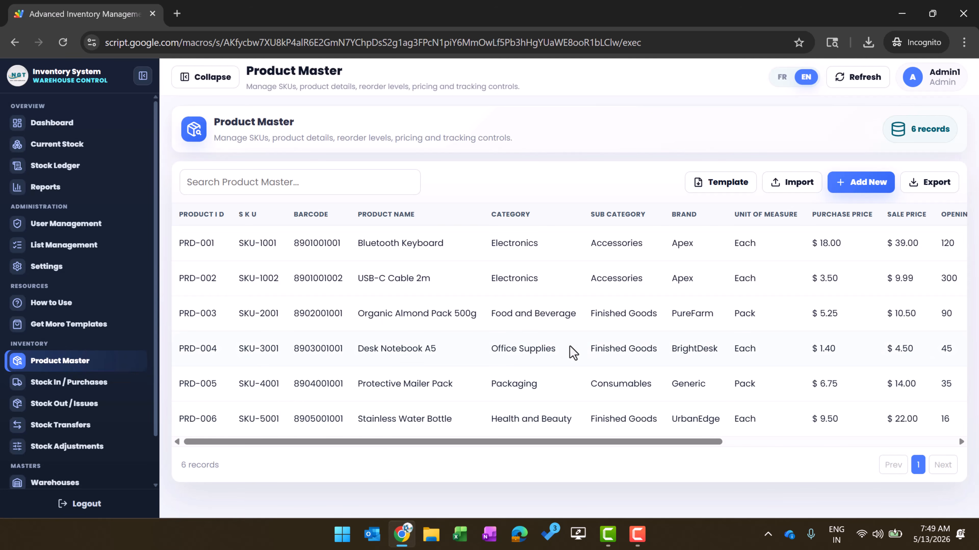
pyautogui.hscroll(5, 573, 353)
pyautogui.hscroll(5, 573, 353)
pyautogui.hscroll(-5, 573, 353)
pyautogui.click(738, 187)
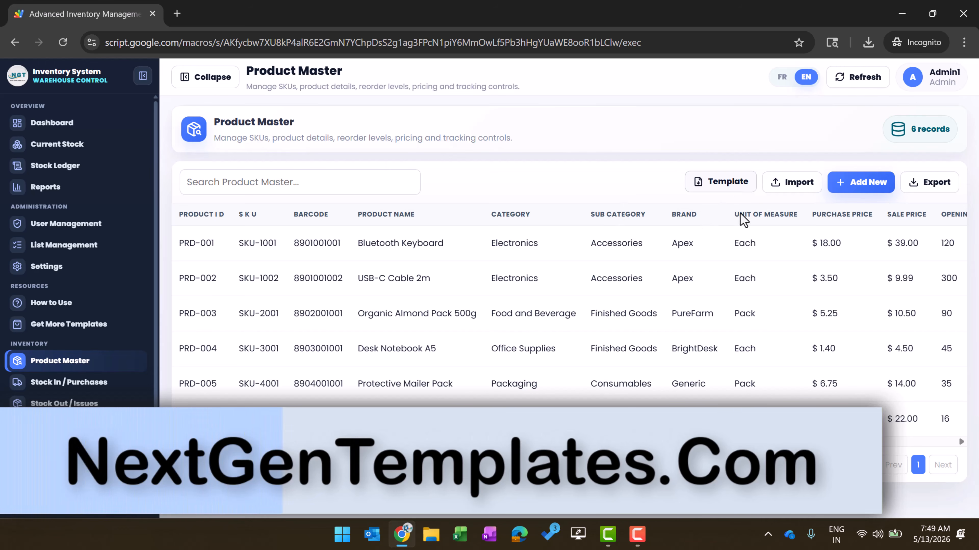
# Save Product_Master_Import_Template.xlsx into Downloads, replacing the existing copy, and launch File Explorer
pyautogui.click(731, 187)
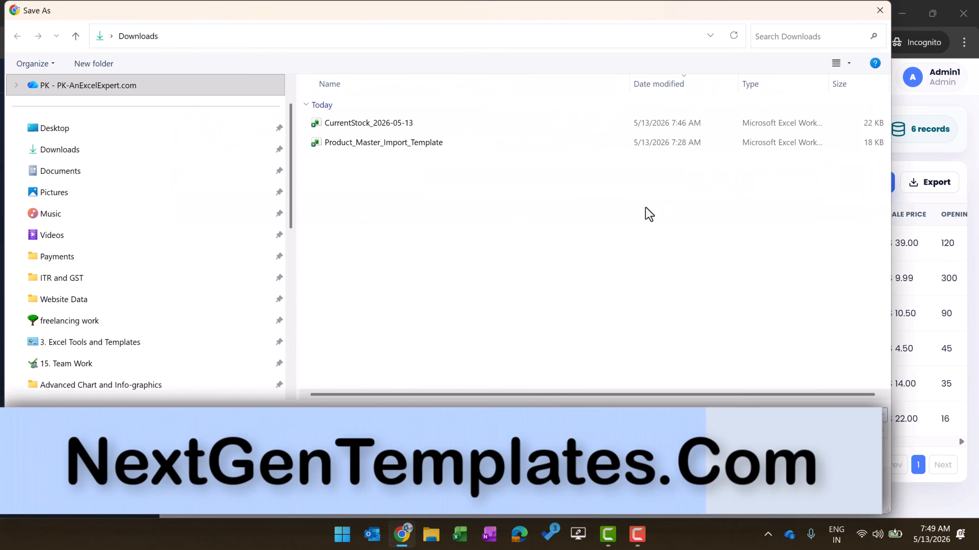
pyautogui.click(415, 143)
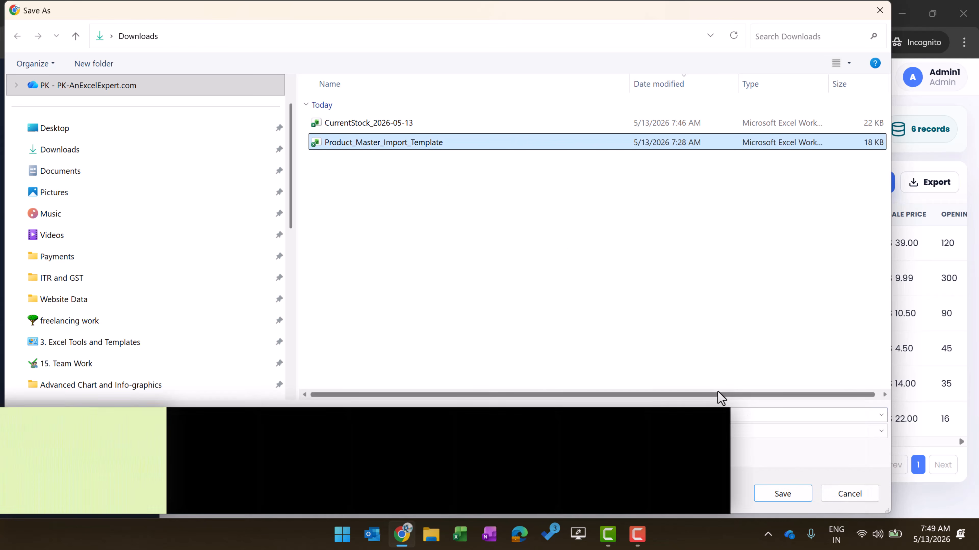
pyautogui.click(788, 494)
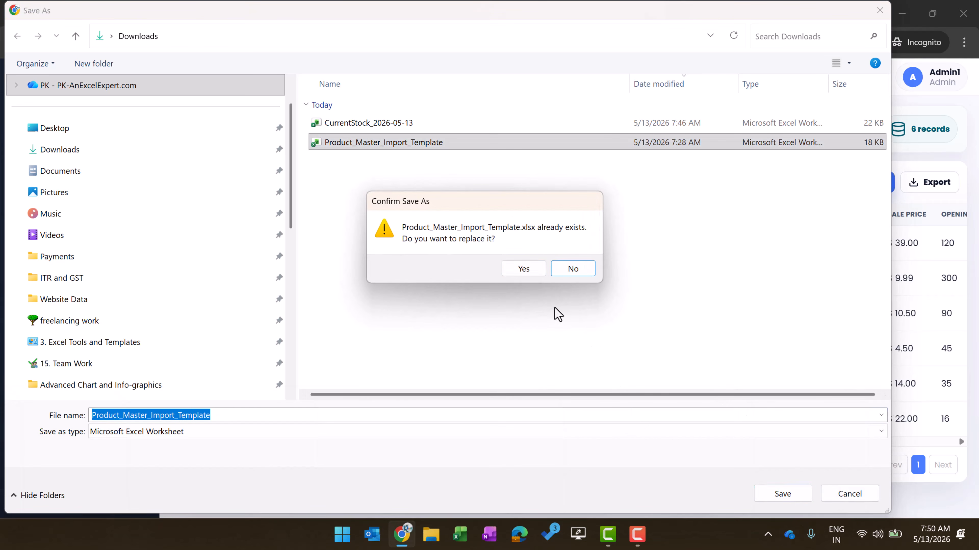
pyautogui.click(529, 270)
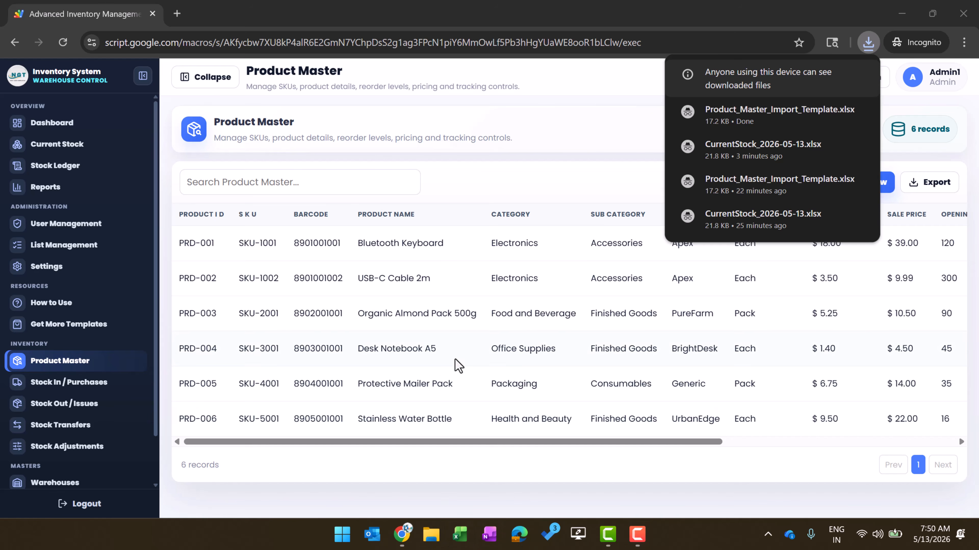
pyautogui.press('super+e')
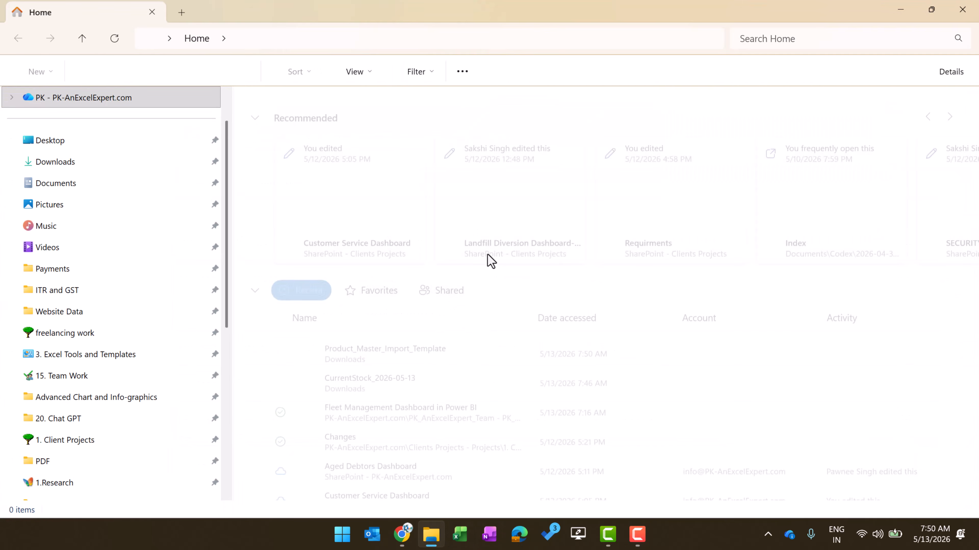
# Open the Product_Master_Import_Template workbook from the Downloads folder
pyautogui.click(76, 190)
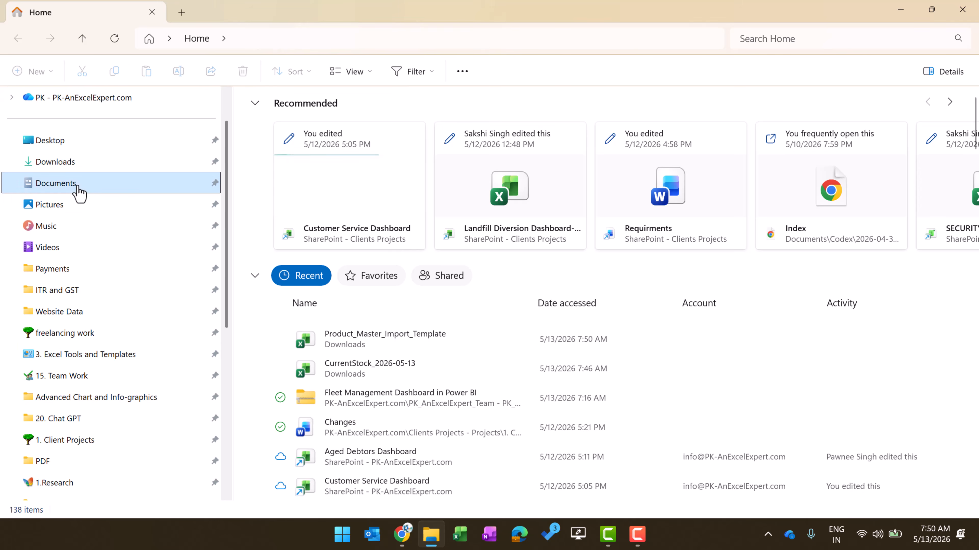
pyautogui.click(73, 164)
pyautogui.doubleClick(366, 135)
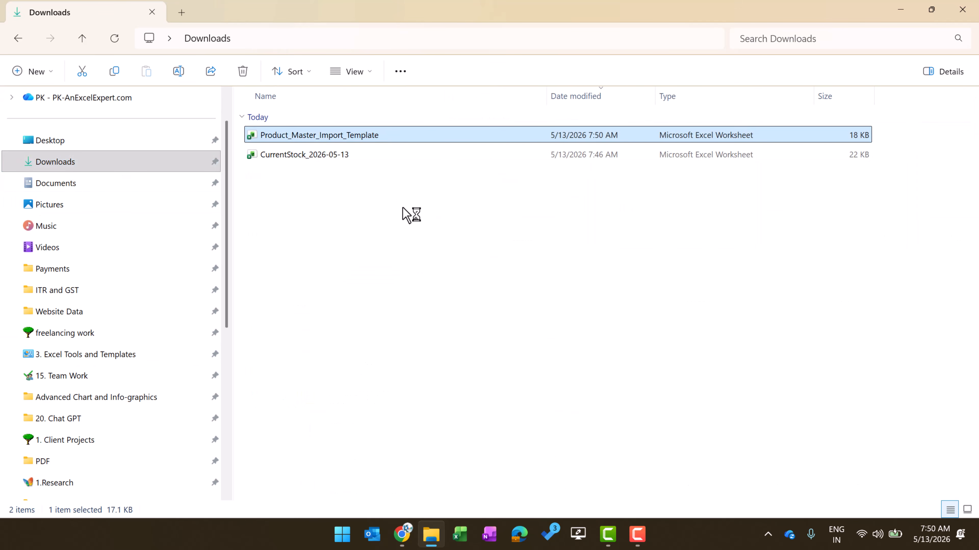
# Inspect the sample row: SKU-NEW-001, its description, category Electronics and sub category Accessories
pyautogui.click(106, 132)
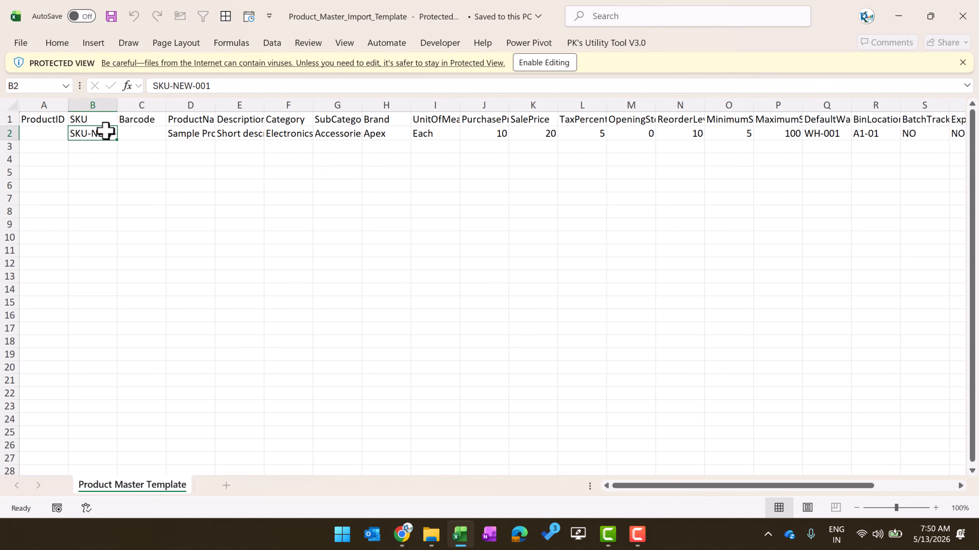
pyautogui.click(216, 134)
pyautogui.click(293, 133)
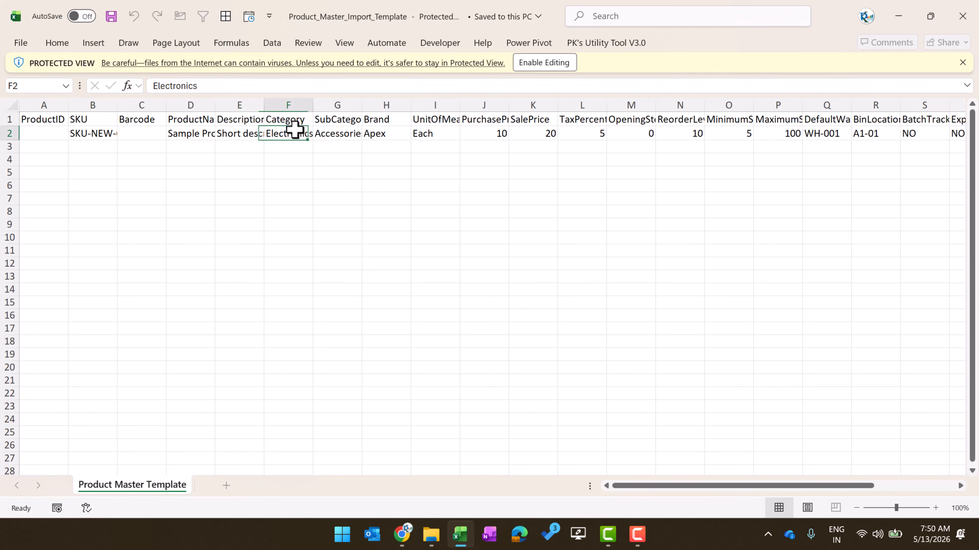
pyautogui.click(344, 136)
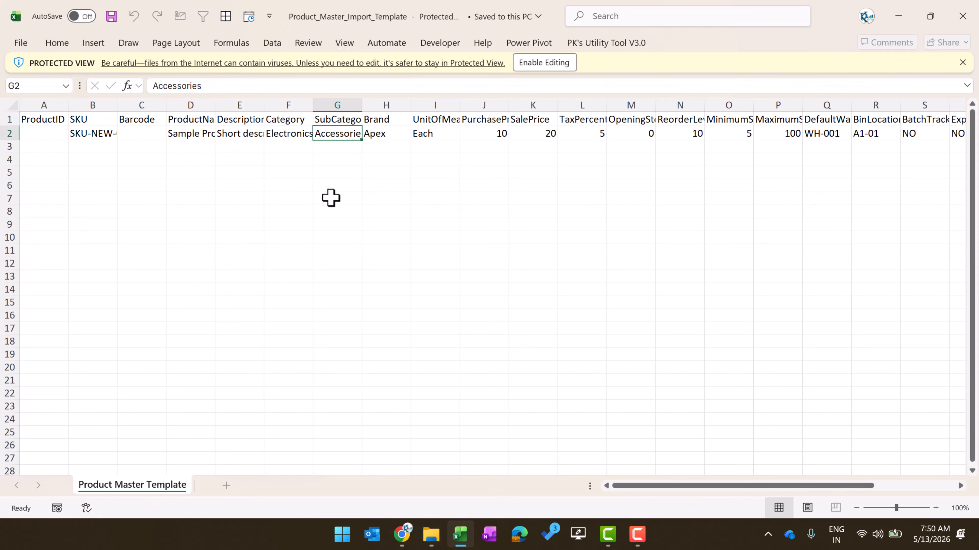
pyautogui.click(397, 158)
pyautogui.click(501, 266)
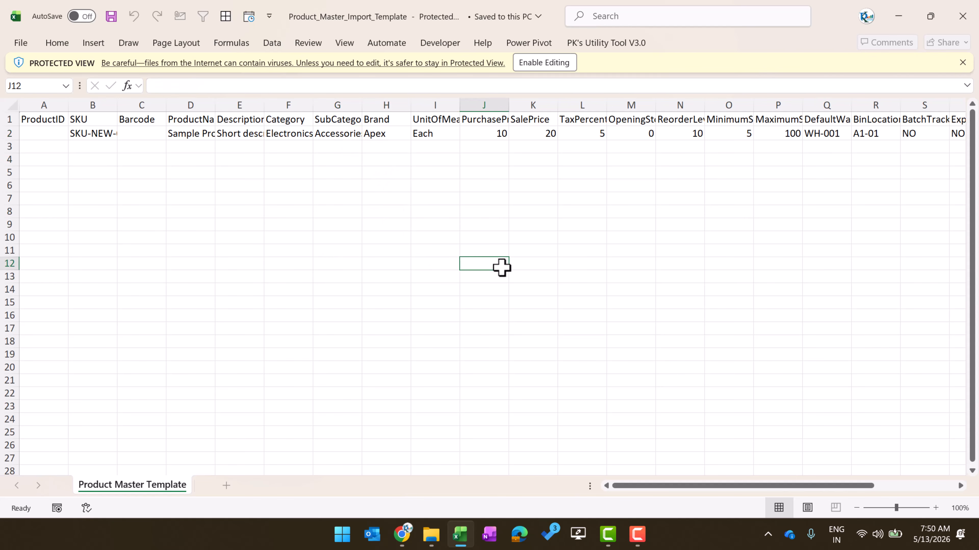
# Close the workbook and Excel, and return to the inventory web app
pyautogui.hotkey('ctrl', 'w')
pyautogui.click(962, 16)
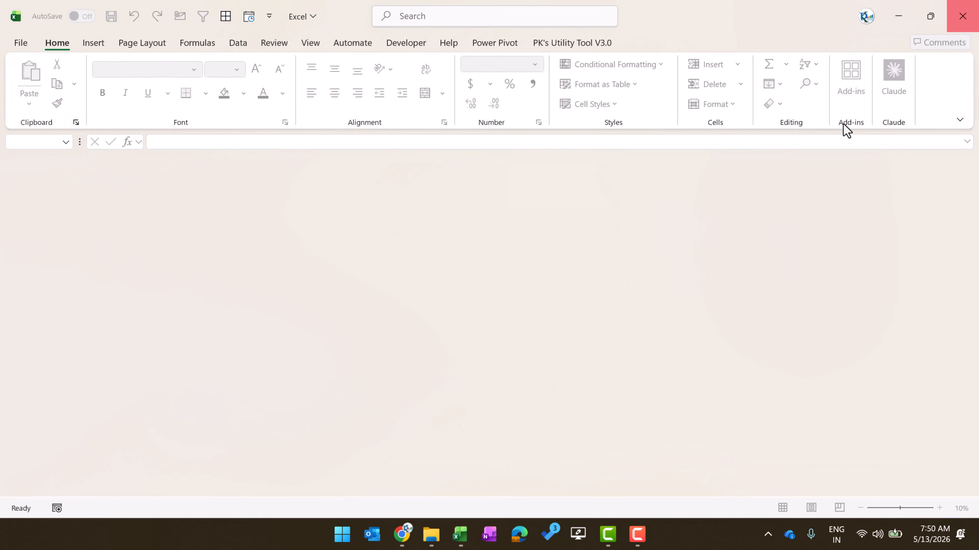
pyautogui.hotkey('alt', 'Tab')
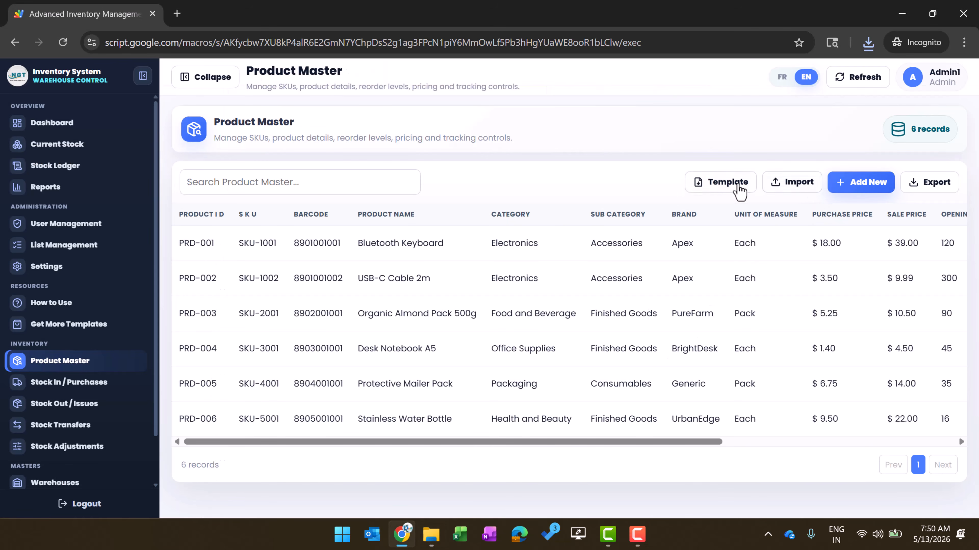
# Upload and validate the template, then import its sample row as PRD-007 Sample Product
pyautogui.click(795, 184)
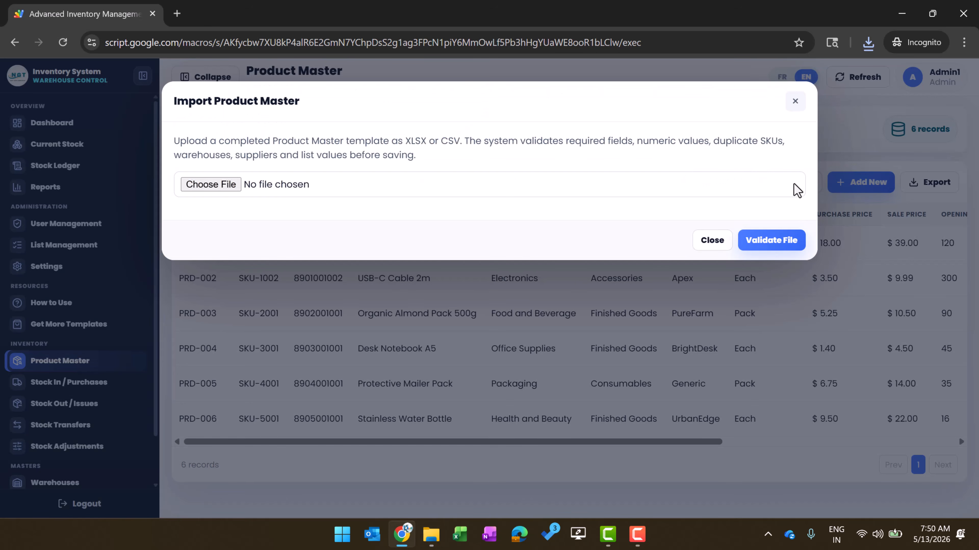
pyautogui.click(212, 185)
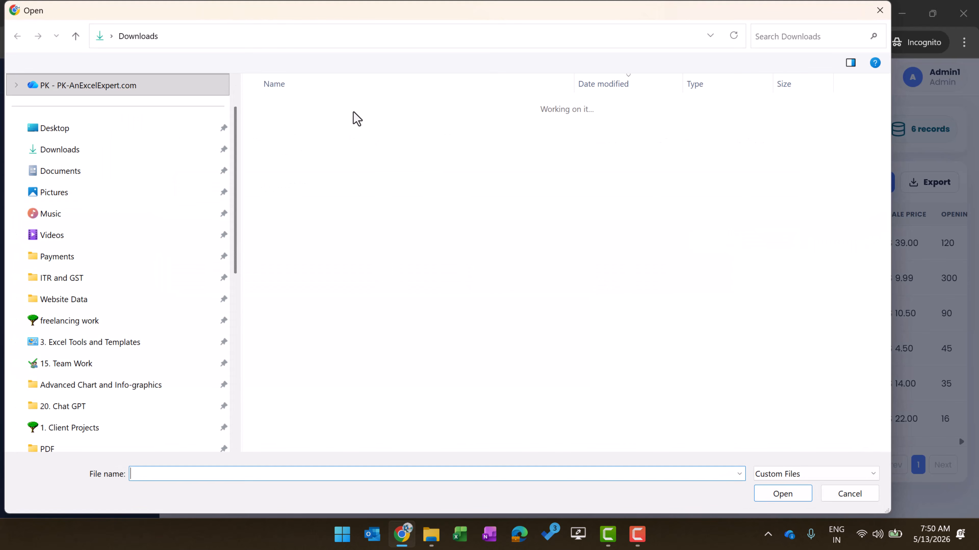
pyautogui.doubleClick(343, 124)
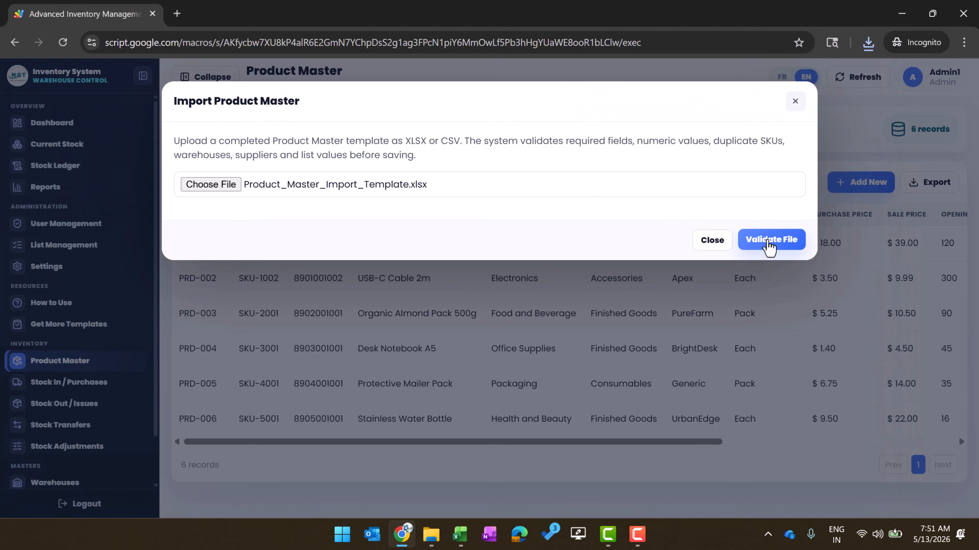
pyautogui.click(769, 246)
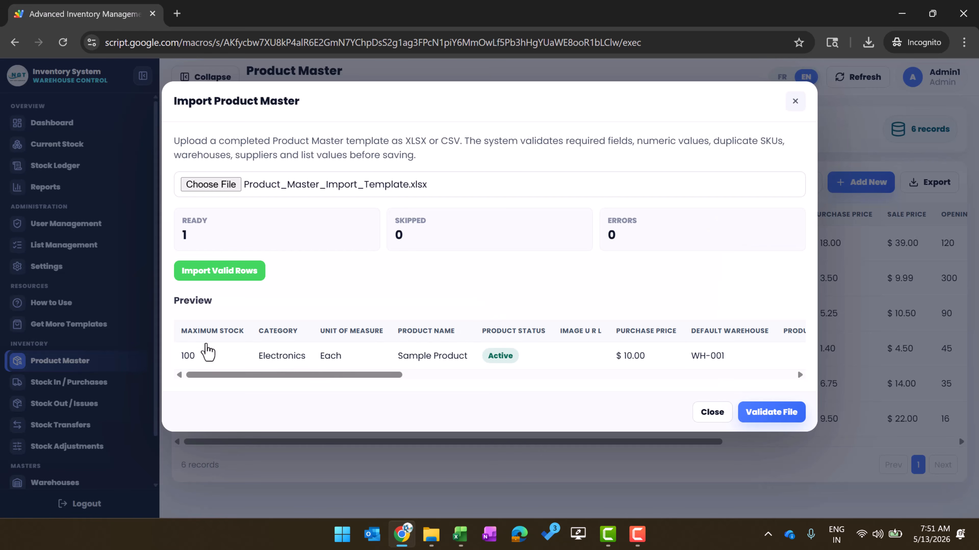
pyautogui.moveTo(309, 374); pyautogui.dragTo(215, 376)
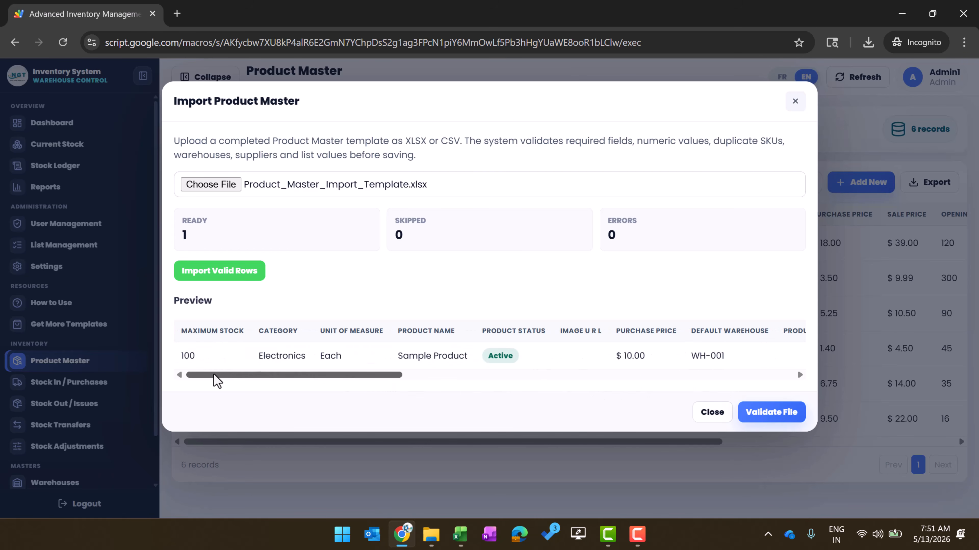
pyautogui.click(770, 412)
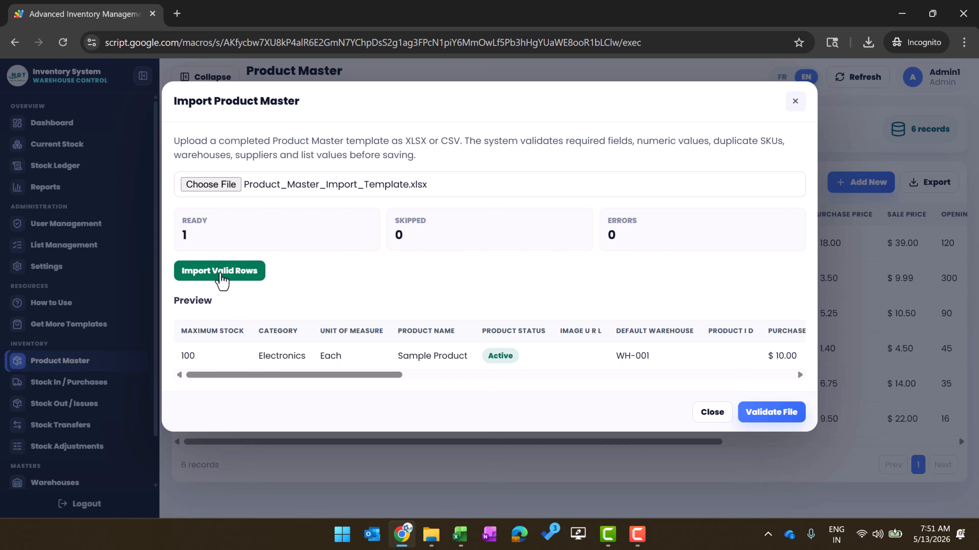
pyautogui.click(221, 273)
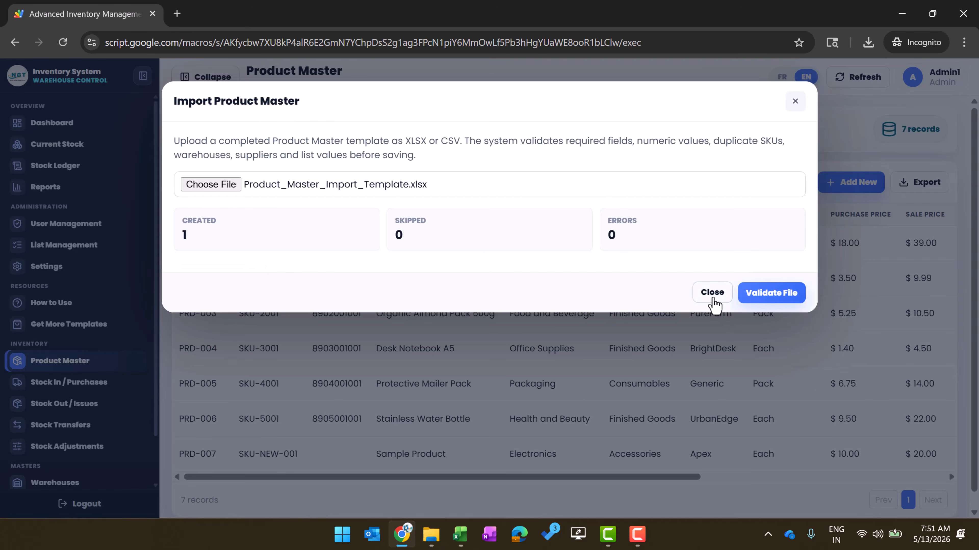
pyautogui.click(712, 302)
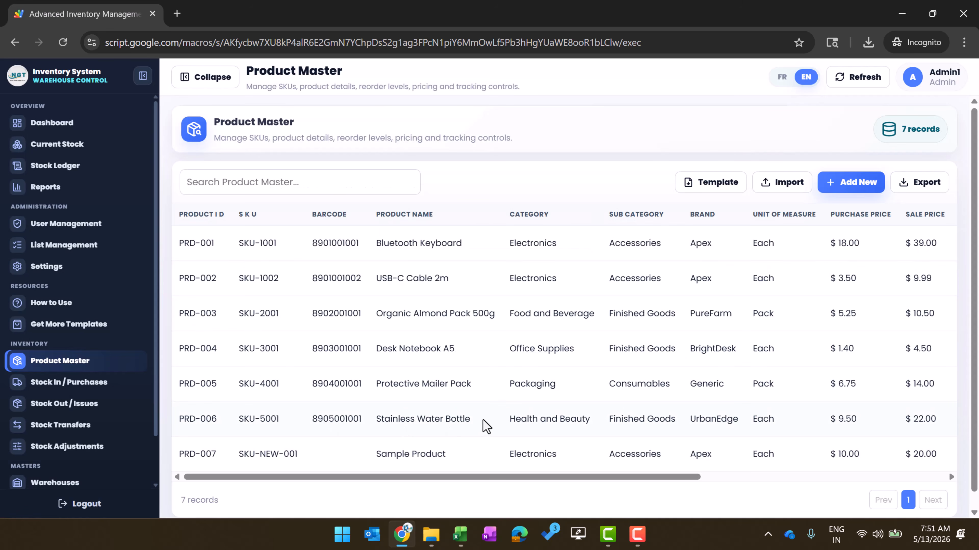
# Highlight the PRD-007 Sample Product row and scroll the table right to its Product Status and Actions
pyautogui.scroll(-1, 483, 420)
pyautogui.moveTo(238, 437); pyautogui.dragTo(467, 446)
pyautogui.moveTo(189, 439); pyautogui.dragTo(213, 440)
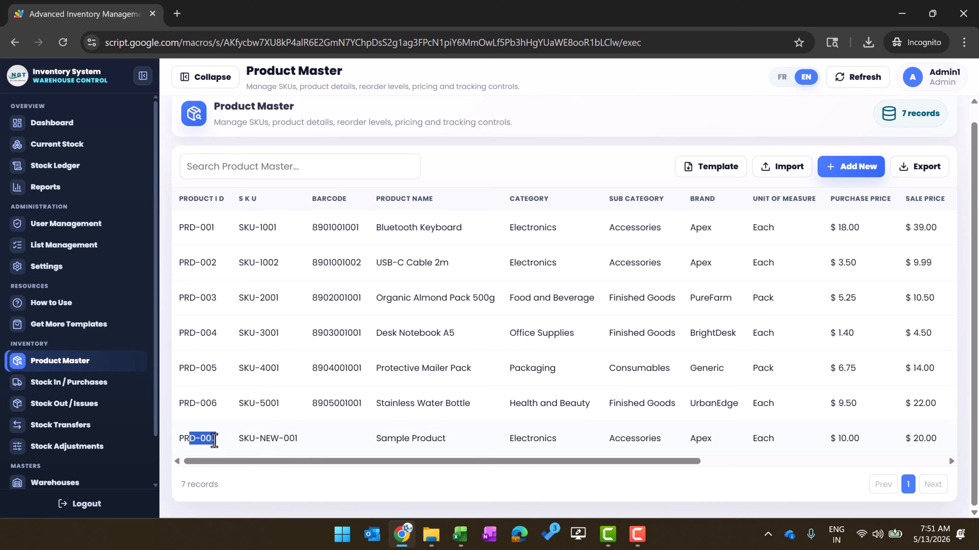
pyautogui.moveTo(489, 462); pyautogui.dragTo(624, 466)
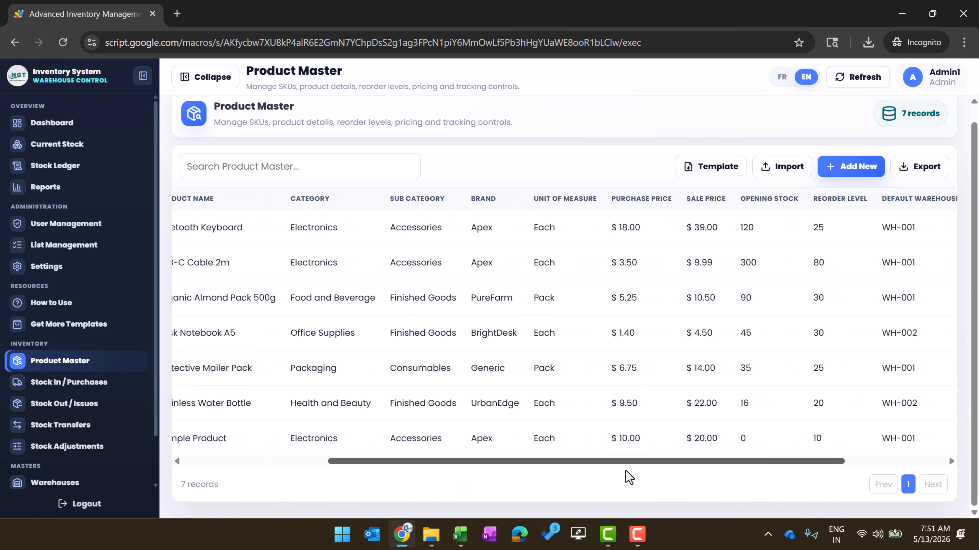
pyautogui.moveTo(422, 461); pyautogui.dragTo(583, 461)
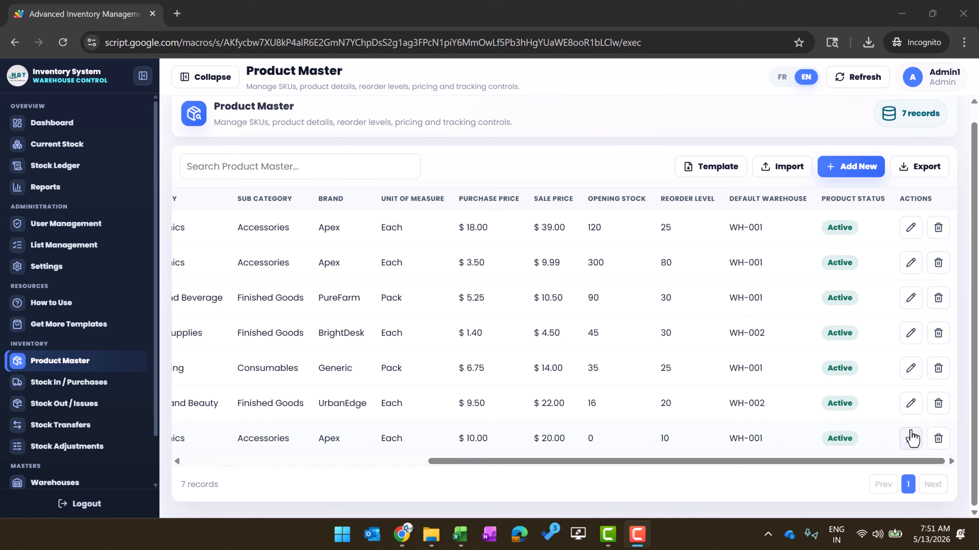
# Edit PRD-007 Sample Product, enter 100 as its opening stock, and save the record
pyautogui.click(911, 446)
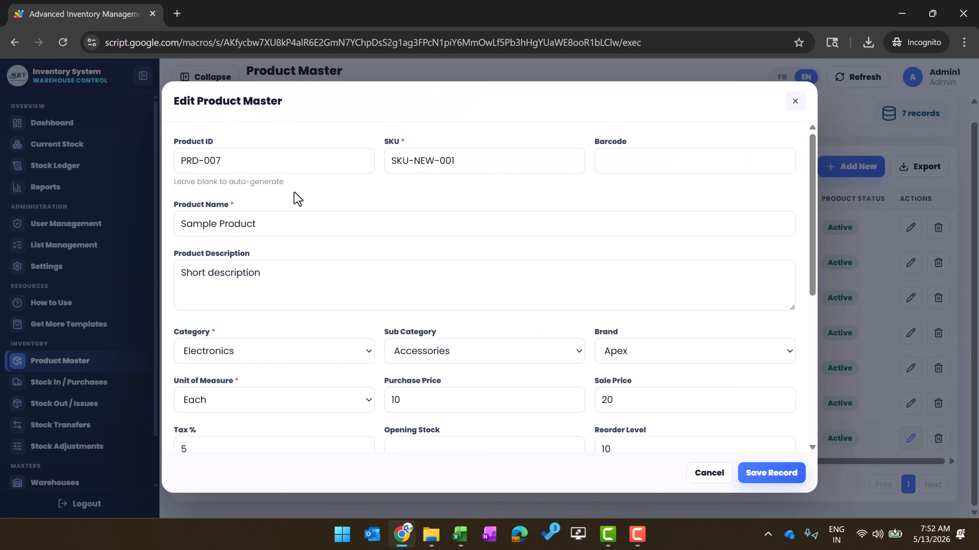
pyautogui.scroll(-5, 280, 345)
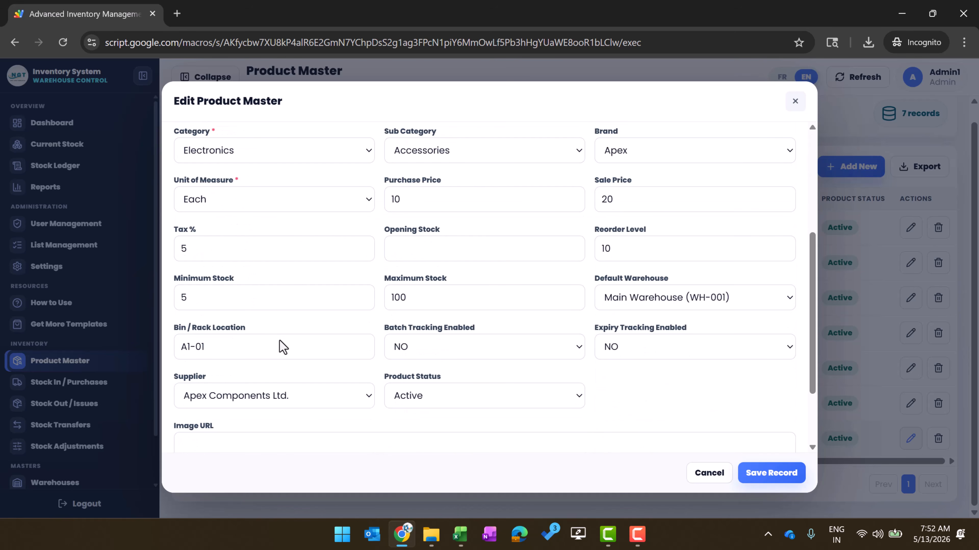
pyautogui.scroll(-2, 283, 346)
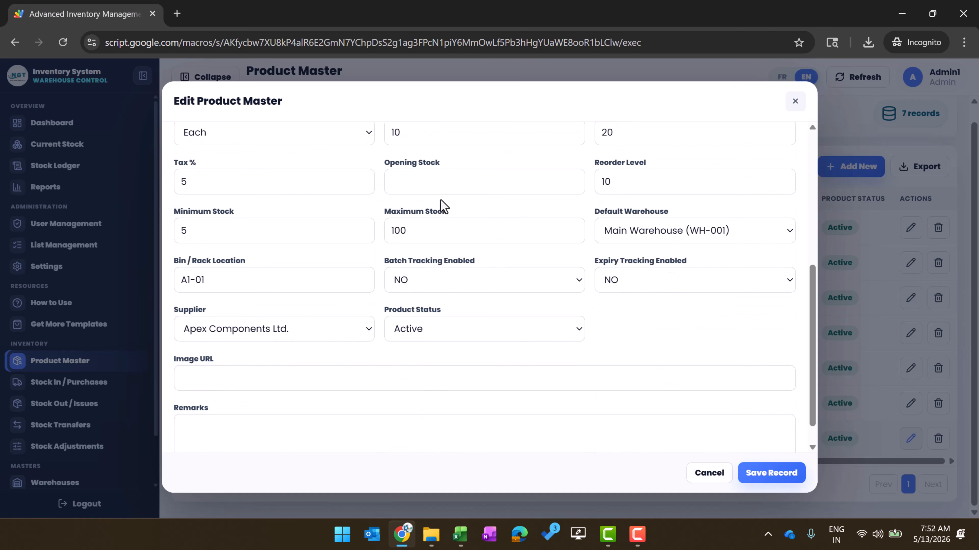
pyautogui.click(443, 186)
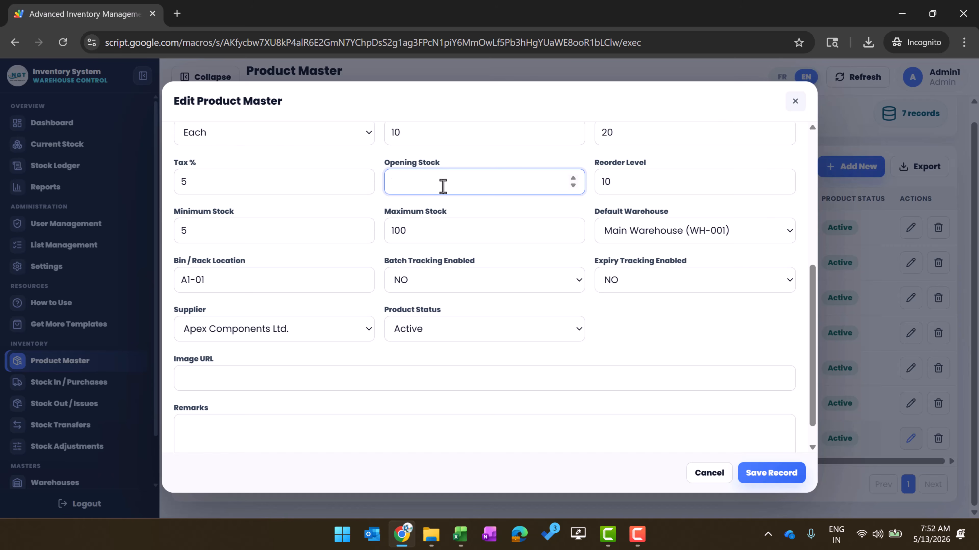
pyautogui.click(614, 497)
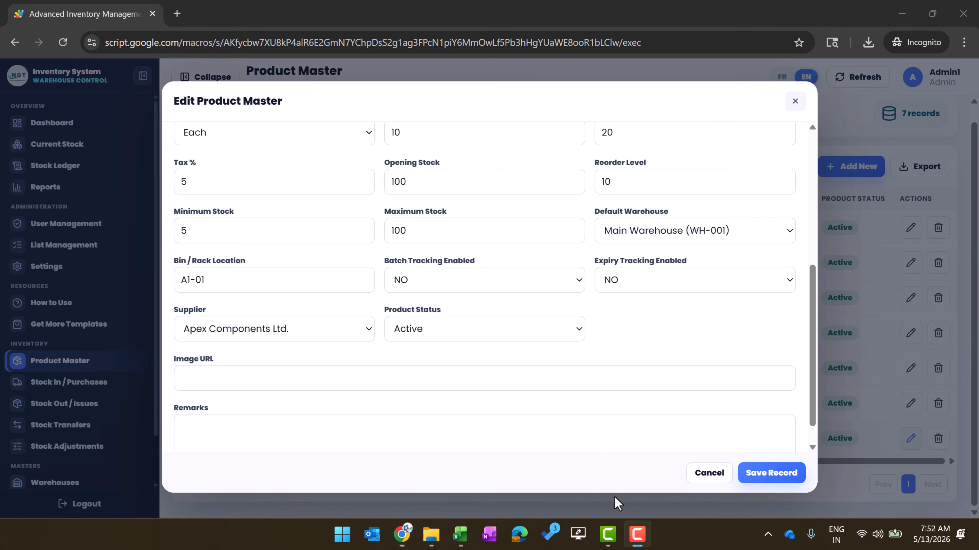
pyautogui.click(762, 472)
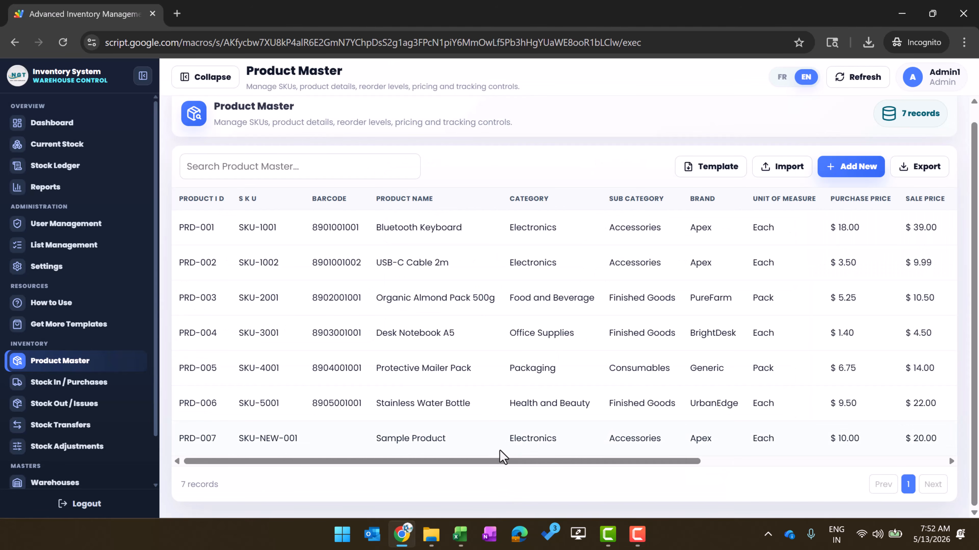
# Filter Product Master by 'sam', confirm Sample Product's opening stock of 100, then go to Stock In / Purchases
pyautogui.moveTo(522, 435); pyautogui.dragTo(719, 445)
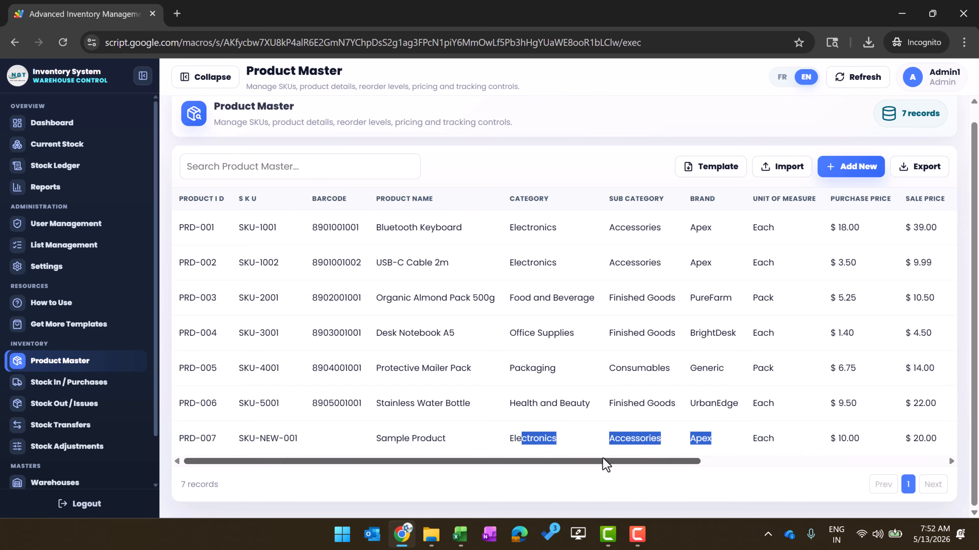
pyautogui.click(282, 167)
pyautogui.write('s')
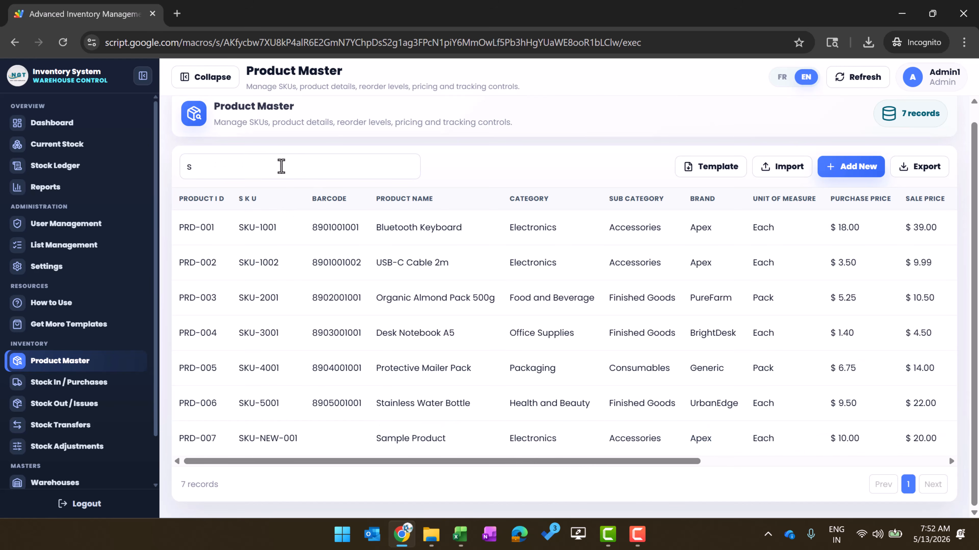
pyautogui.write('am')
pyautogui.moveTo(404, 267); pyautogui.dragTo(610, 268)
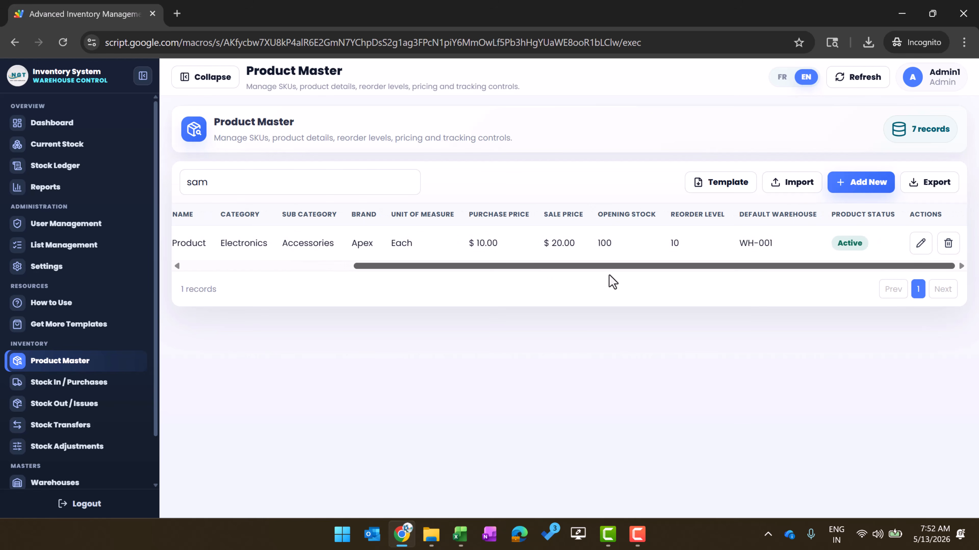
pyautogui.doubleClick(602, 243)
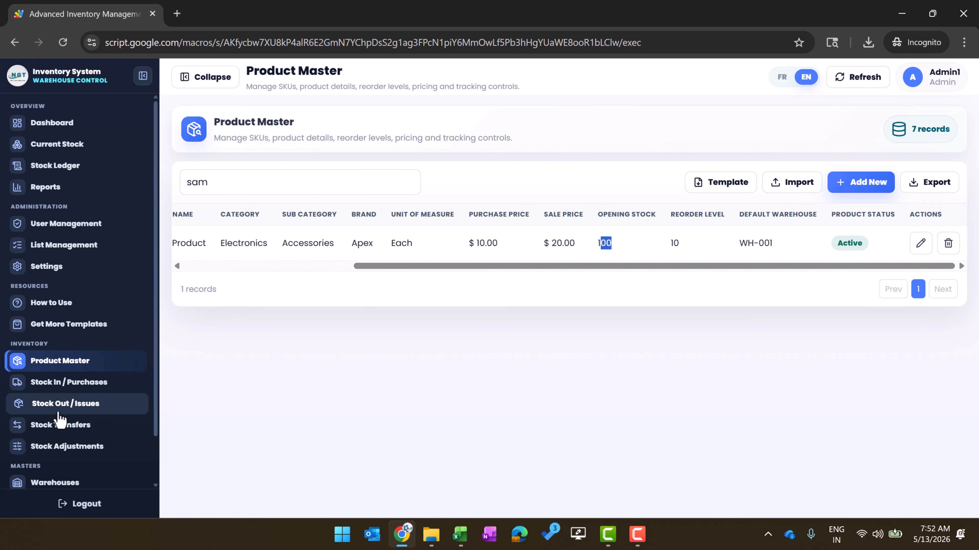
pyautogui.click(79, 387)
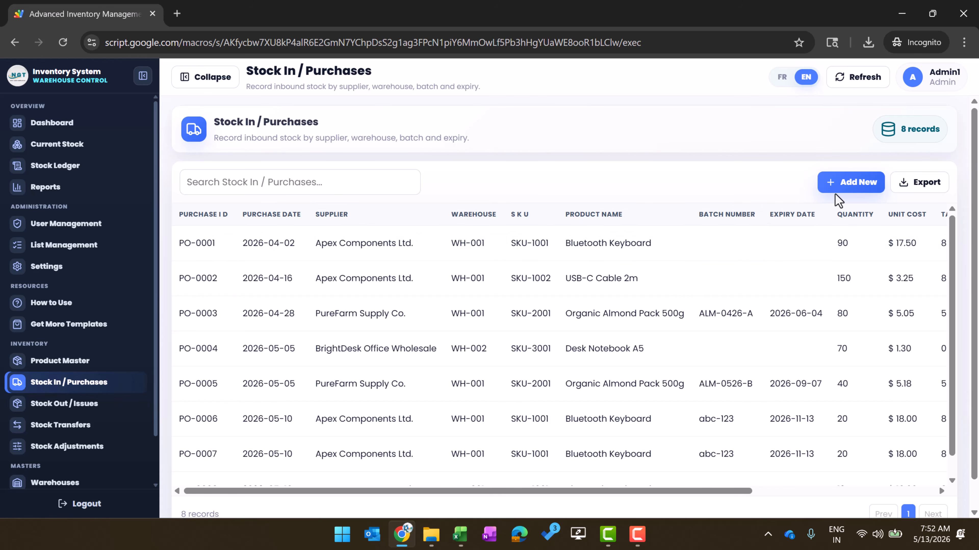
# Start a new purchase from Apex Components Ltd. into Main Warehouse for SKU-NEW-001 Sample Product
pyautogui.click(848, 185)
pyautogui.click(264, 160)
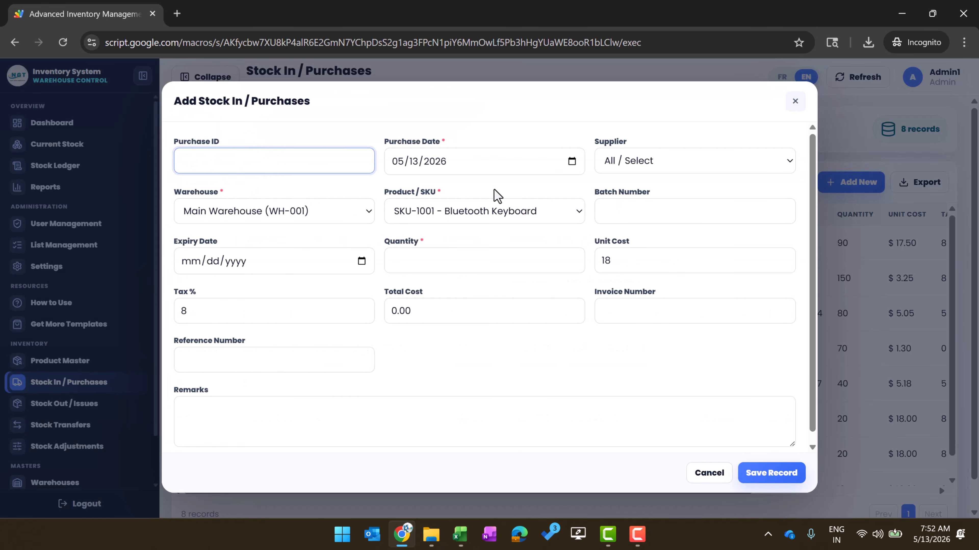
pyautogui.click(513, 134)
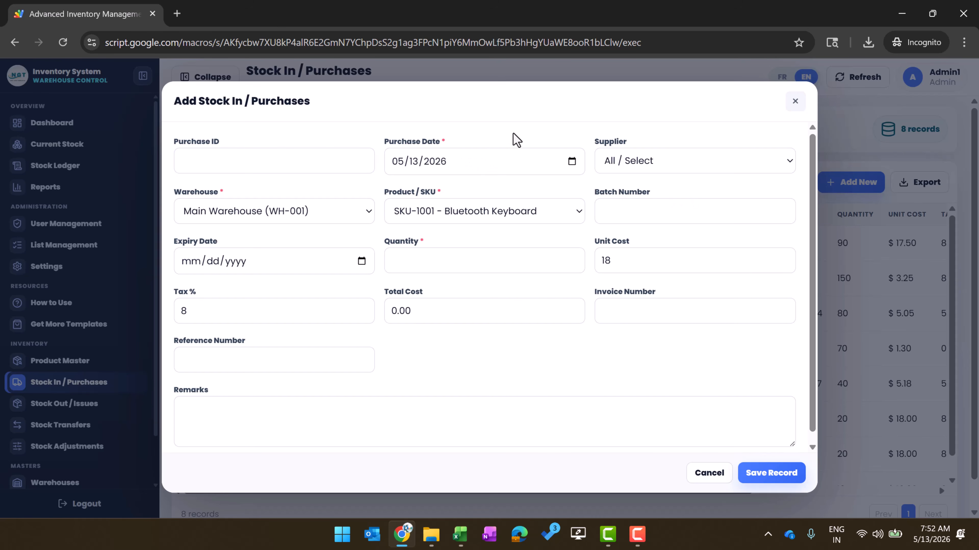
pyautogui.click(680, 162)
pyautogui.click(681, 165)
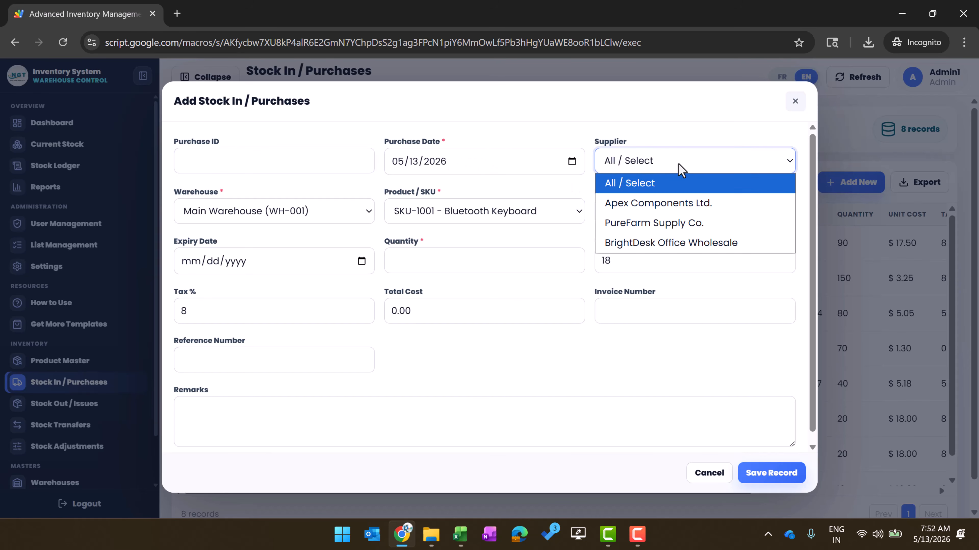
pyautogui.click(686, 212)
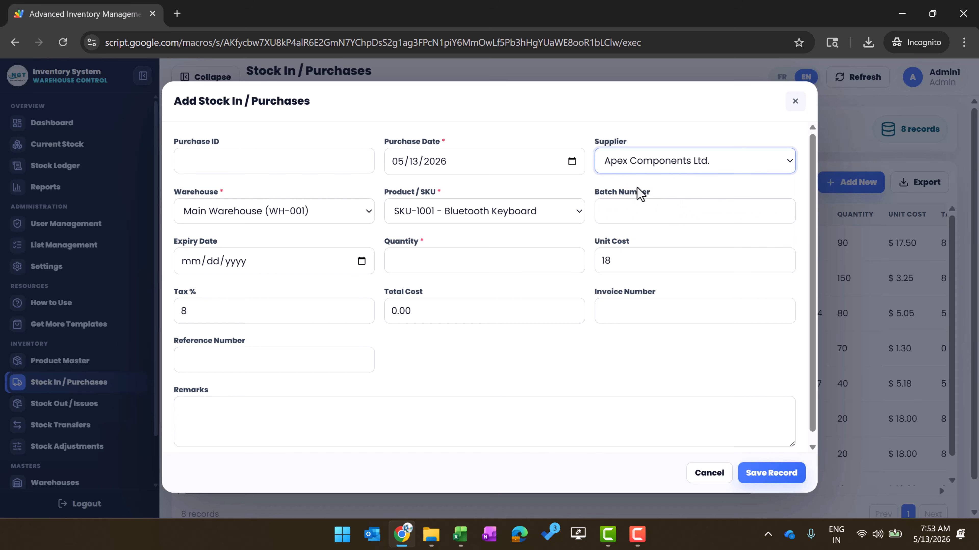
pyautogui.click(339, 217)
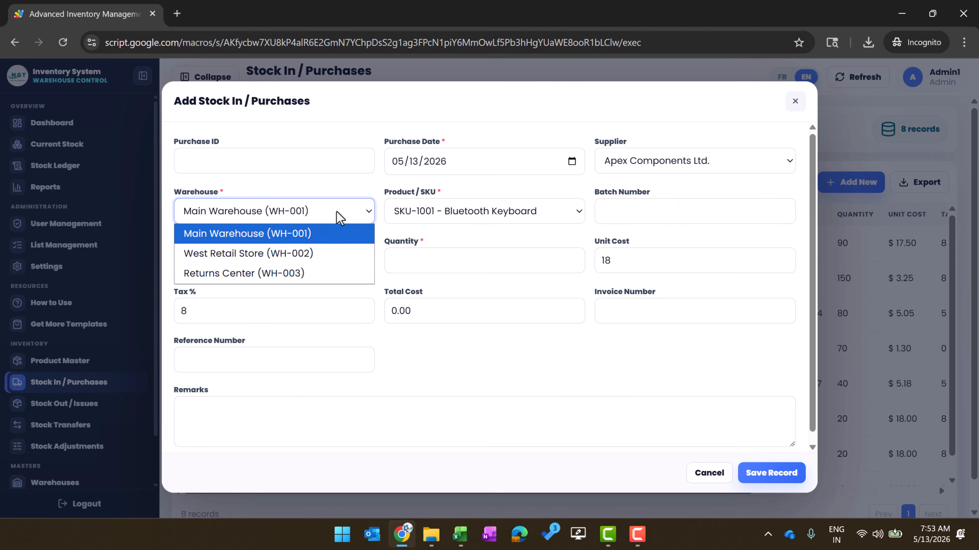
pyautogui.click(230, 236)
pyautogui.click(466, 213)
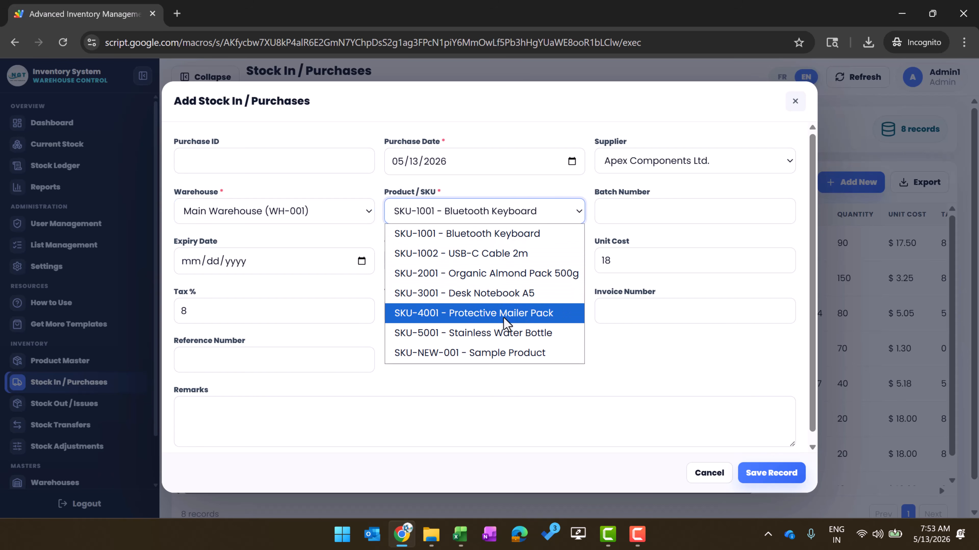
pyautogui.click(493, 354)
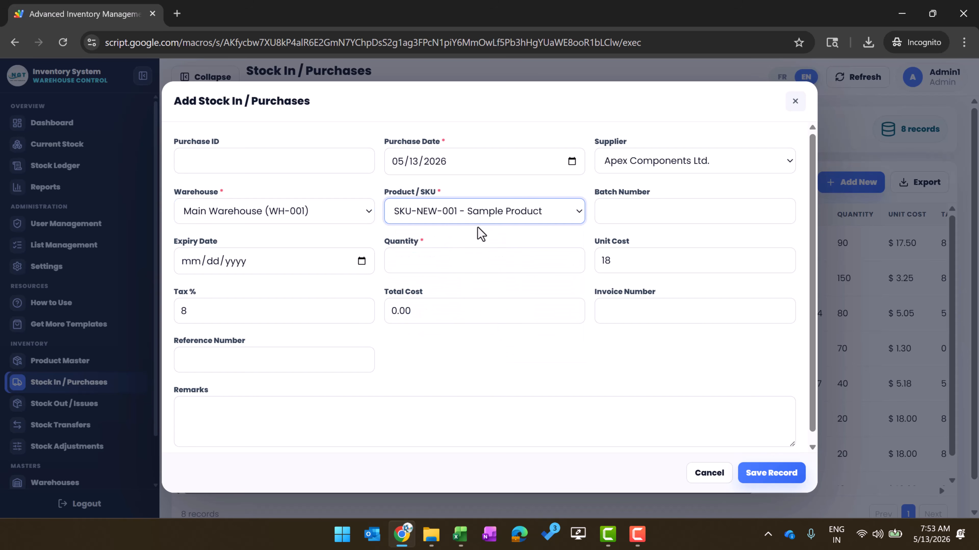
# Enter quantity 50, keep unit cost 18, and save the purchase record
pyautogui.click(644, 206)
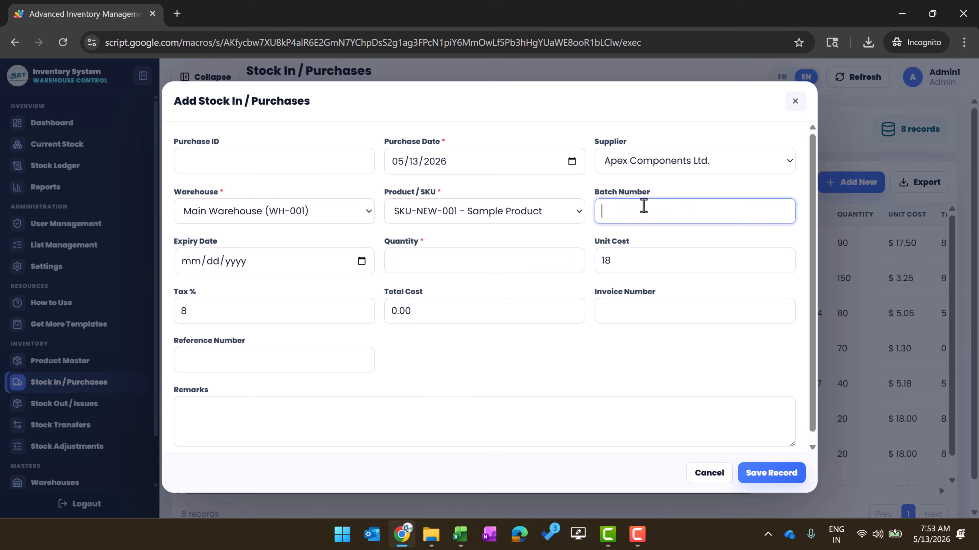
pyautogui.click(293, 268)
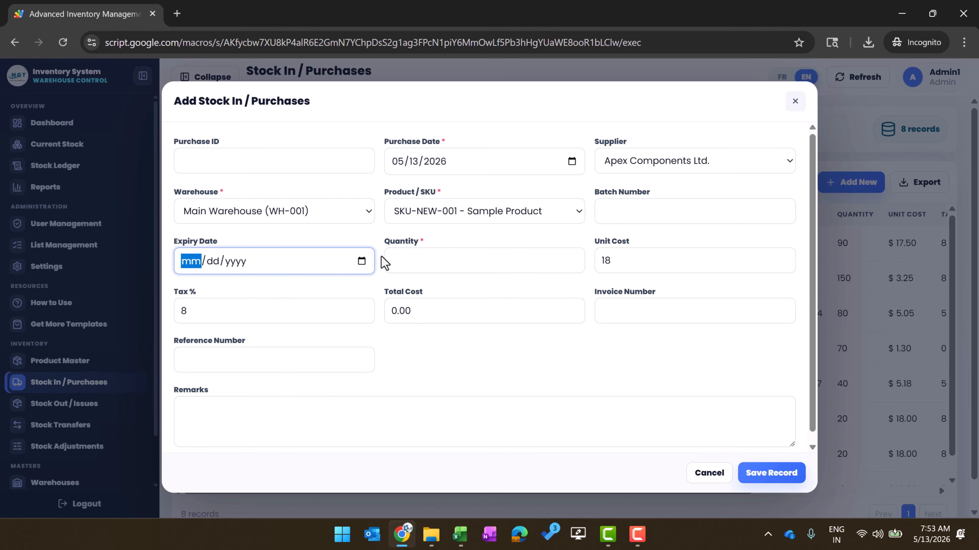
pyautogui.click(324, 235)
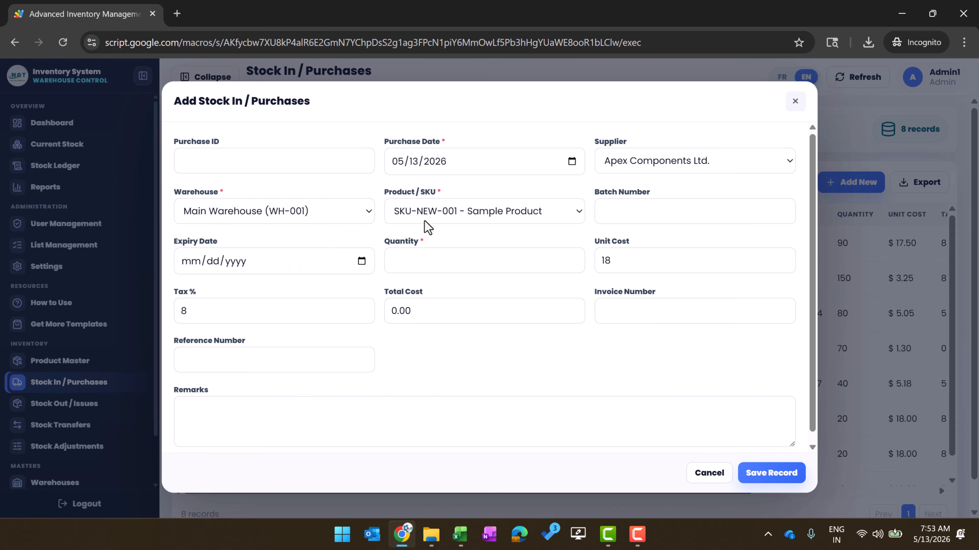
pyautogui.click(444, 255)
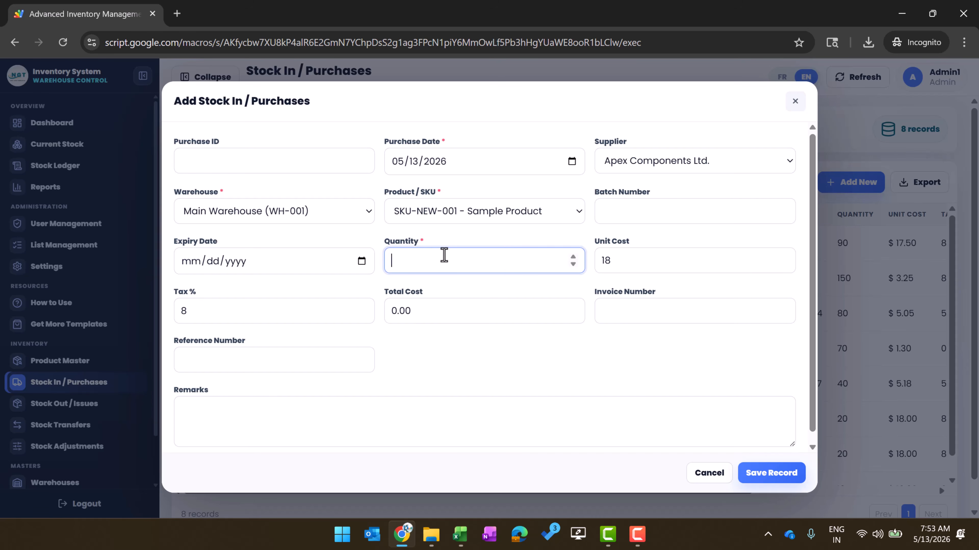
pyautogui.write('50')
pyautogui.click(657, 262)
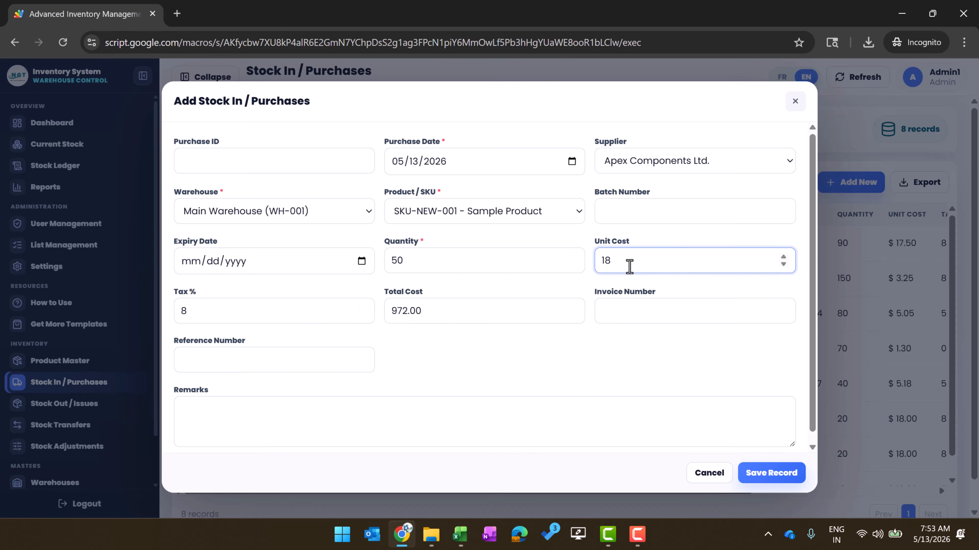
pyautogui.moveTo(636, 261); pyautogui.dragTo(562, 250)
pyautogui.click(635, 346)
pyautogui.click(656, 308)
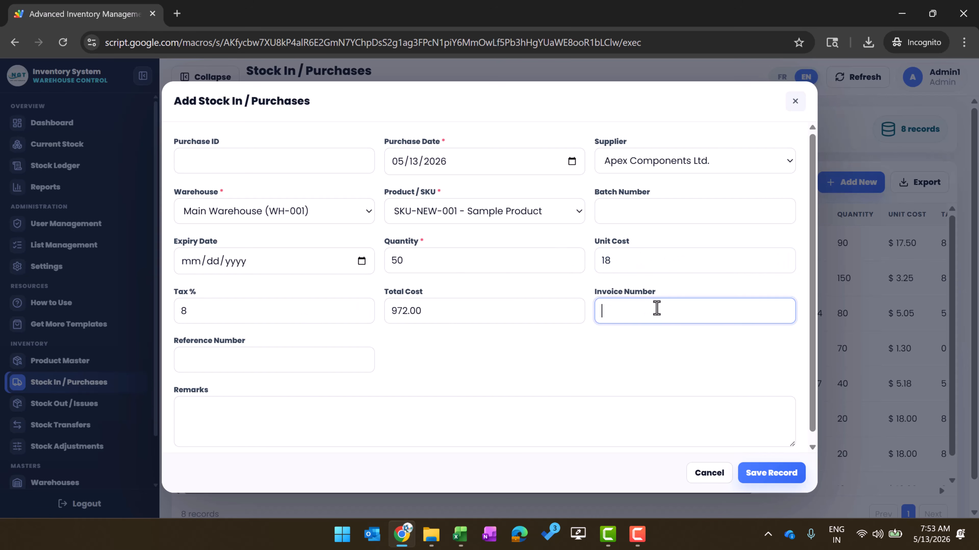
pyautogui.scroll(-1, 578, 364)
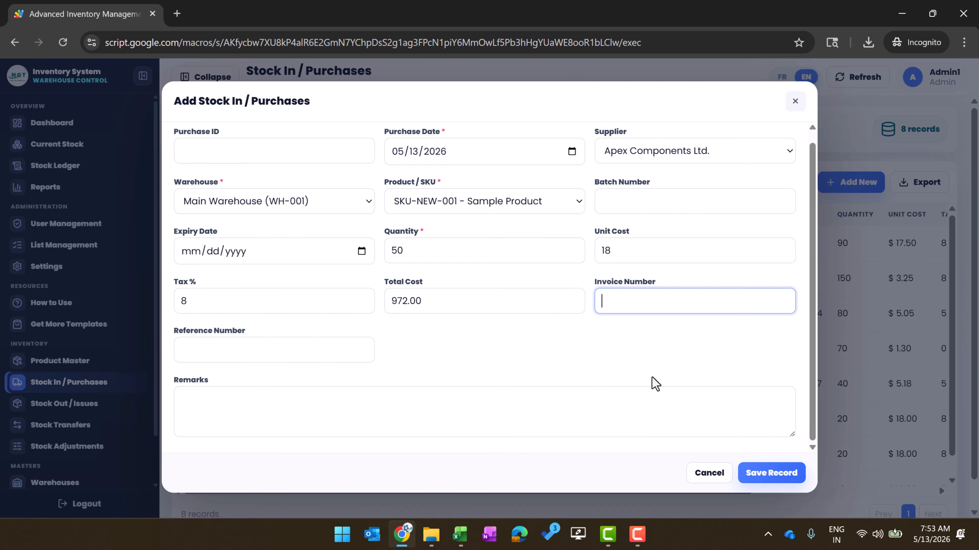
pyautogui.click(780, 477)
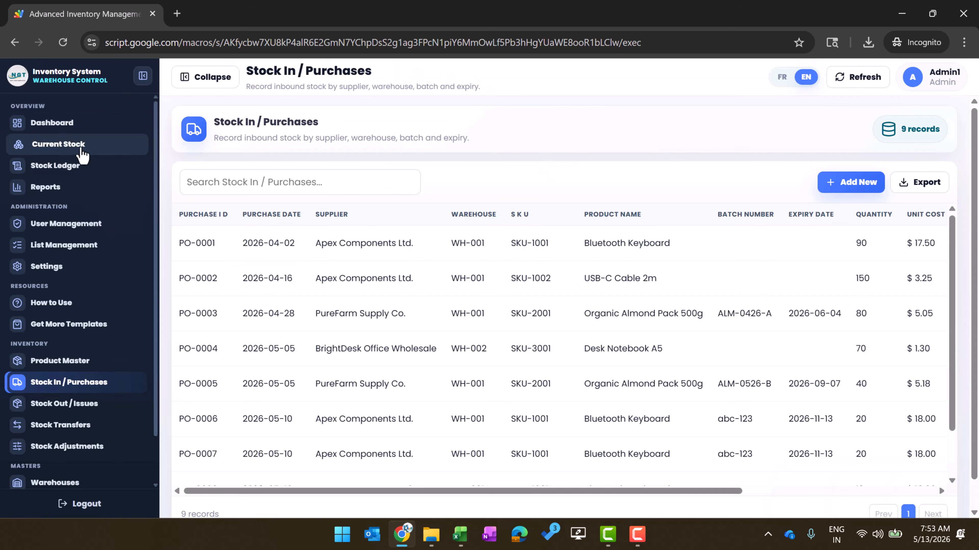
# Search Current Stock for 'sa' to show SKU-NEW-001 at 150 units, Over Stock, $1,900.00
pyautogui.click(82, 155)
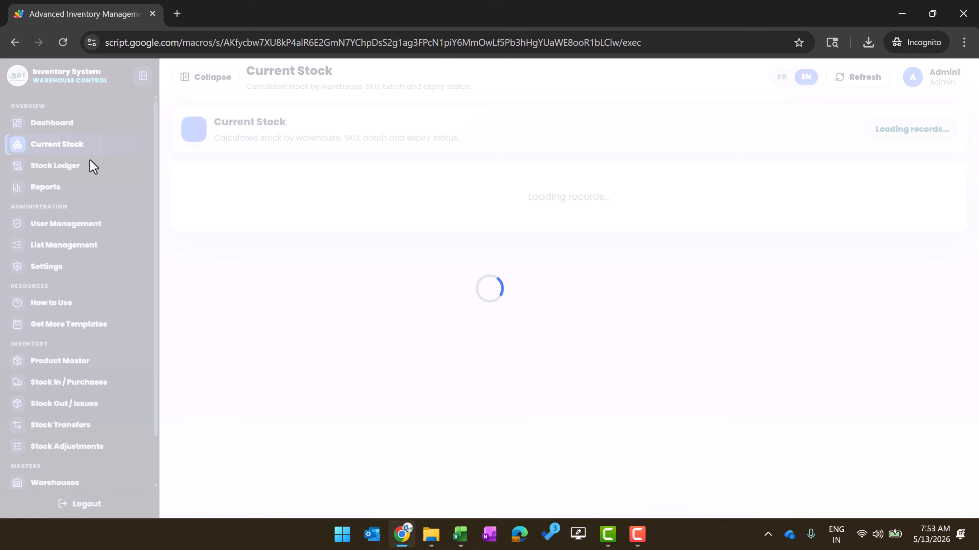
pyautogui.click(314, 179)
pyautogui.write('u')
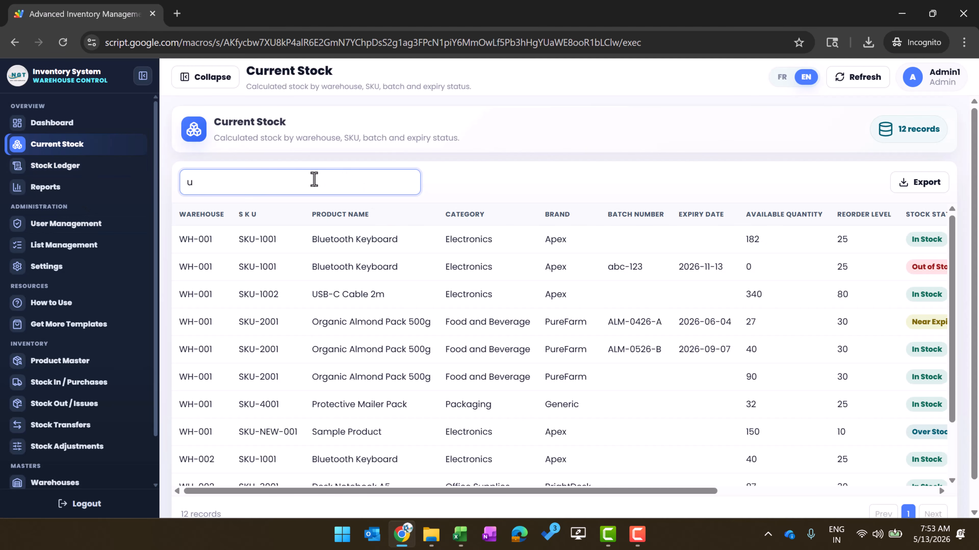
pyautogui.press('BackSpace')
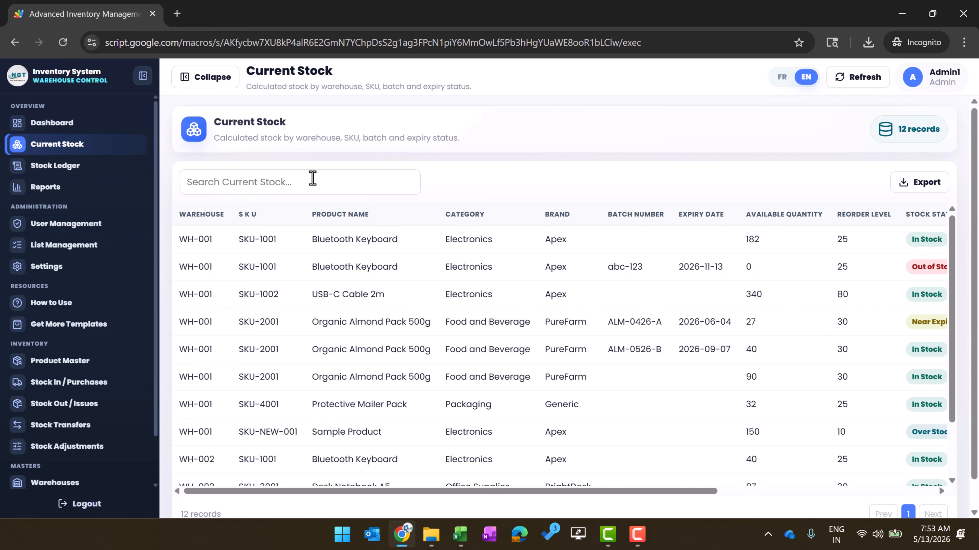
pyautogui.click(301, 185)
pyautogui.write('sa')
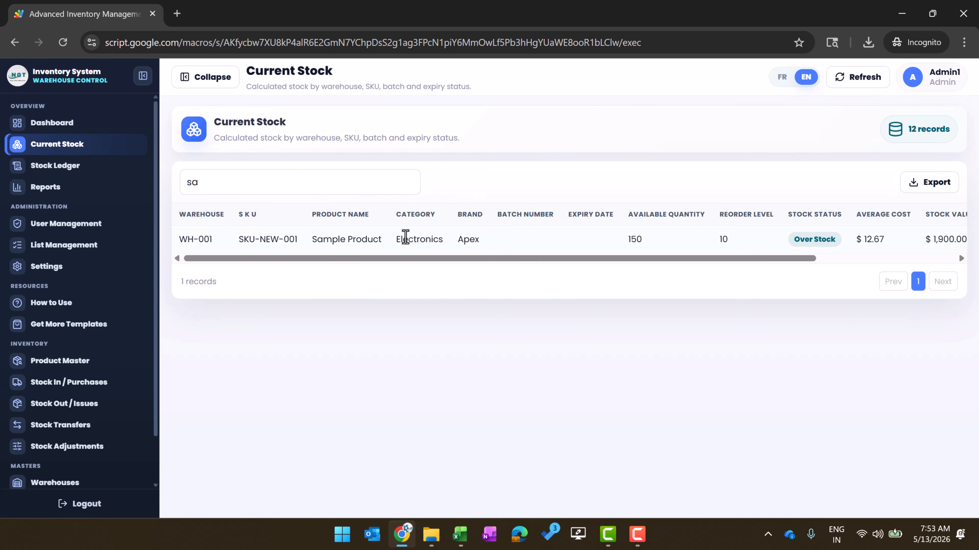
pyautogui.moveTo(628, 240); pyautogui.dragTo(670, 256)
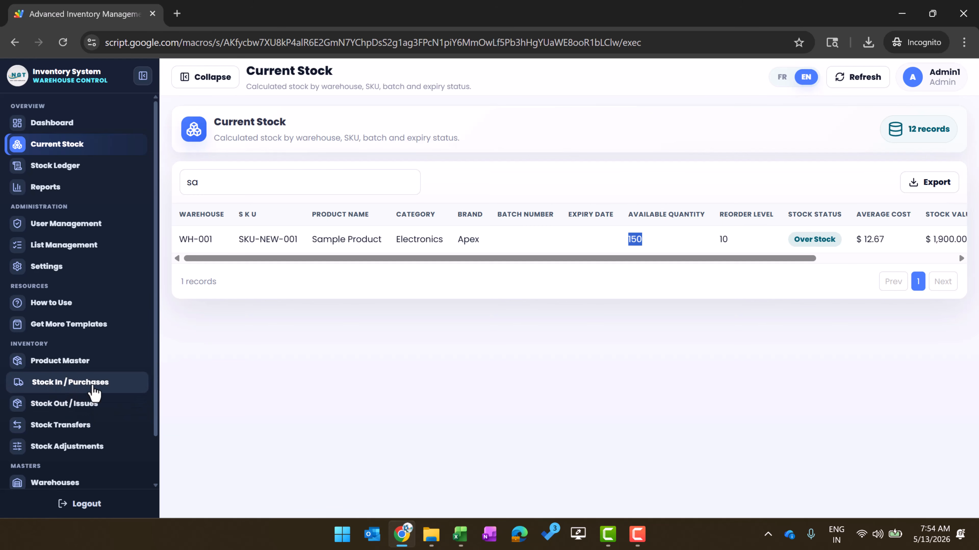
pyautogui.scroll(-2, 94, 391)
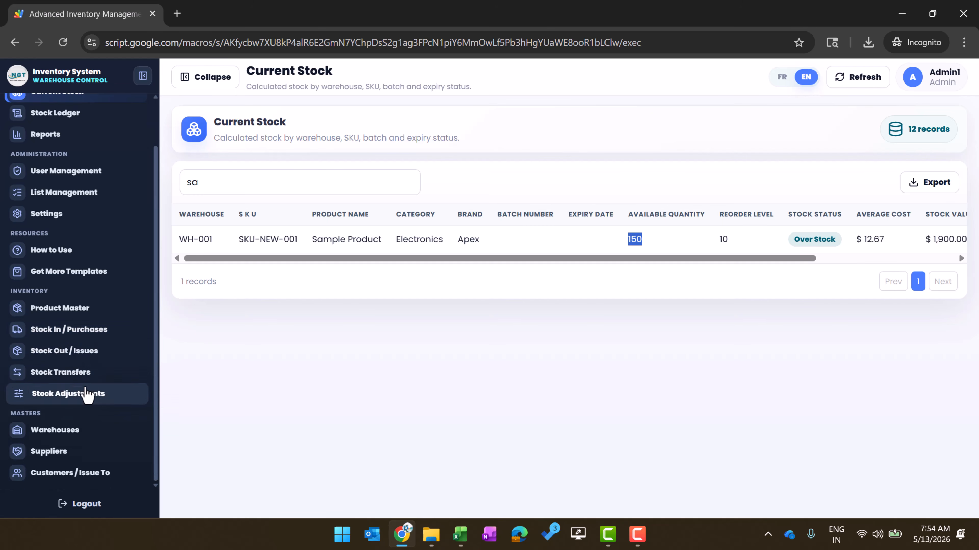
# Go to Stock Out / Issues and start a new issue, browsing the customer list
pyautogui.click(74, 358)
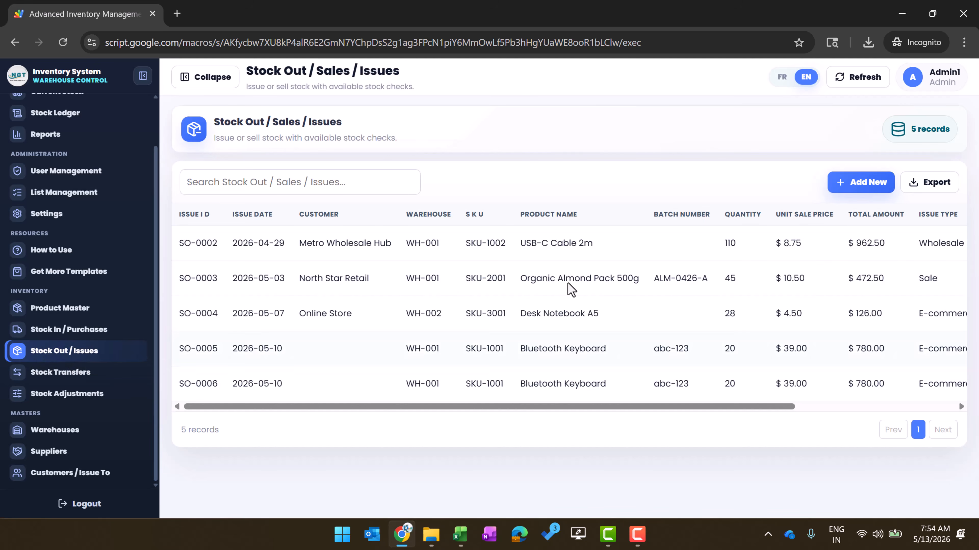
pyautogui.click(861, 182)
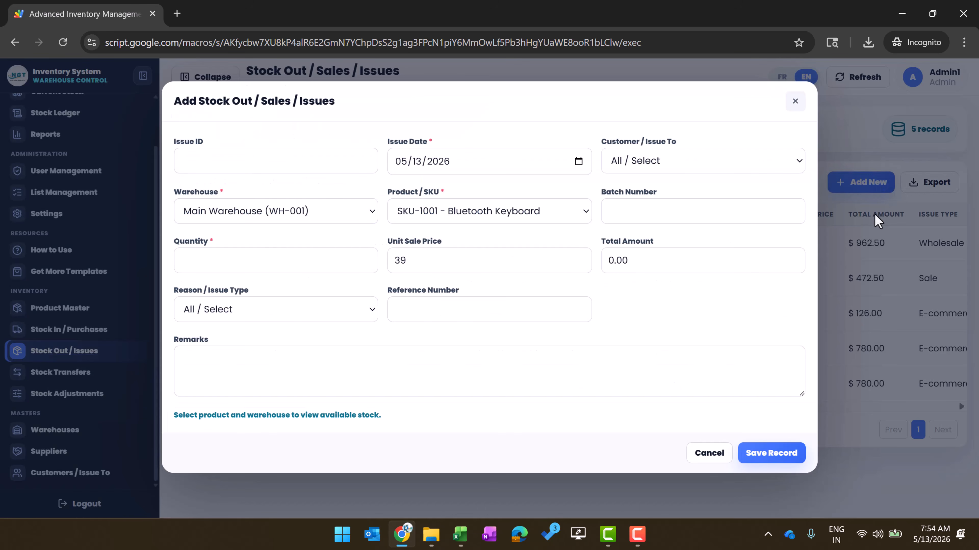
pyautogui.click(622, 160)
pyautogui.click(674, 170)
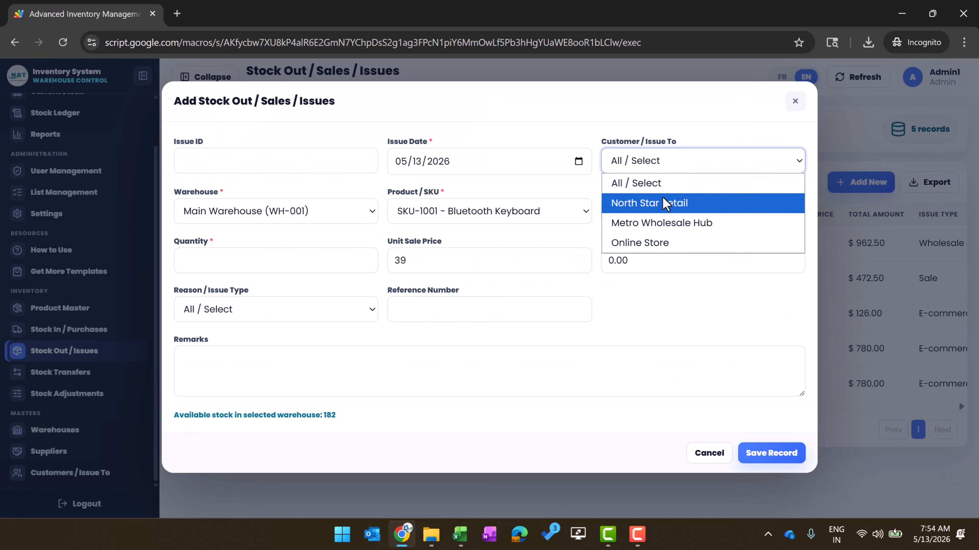
pyautogui.click(386, 185)
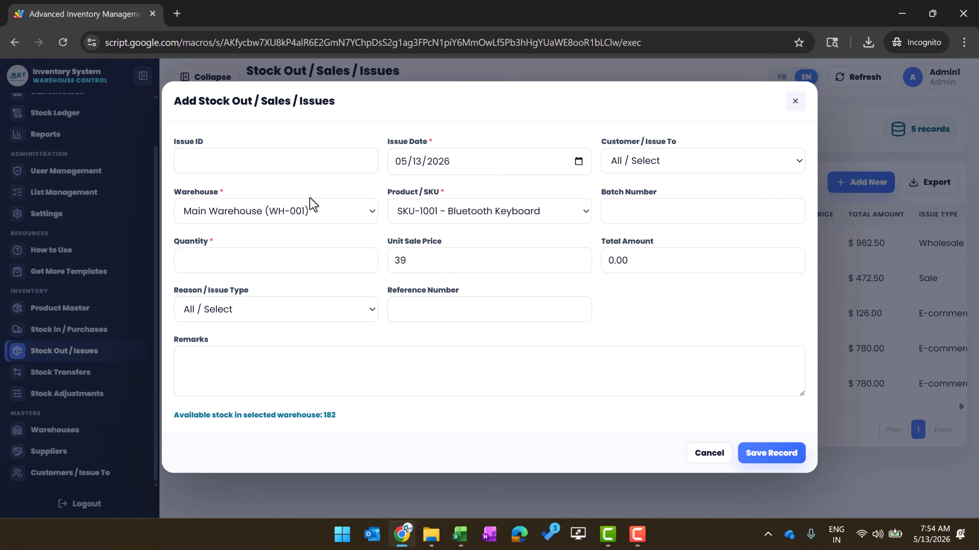
# Look over the warehouse, product (SKU-1001) and issue-reason options without changing anything
pyautogui.click(295, 218)
pyautogui.click(315, 196)
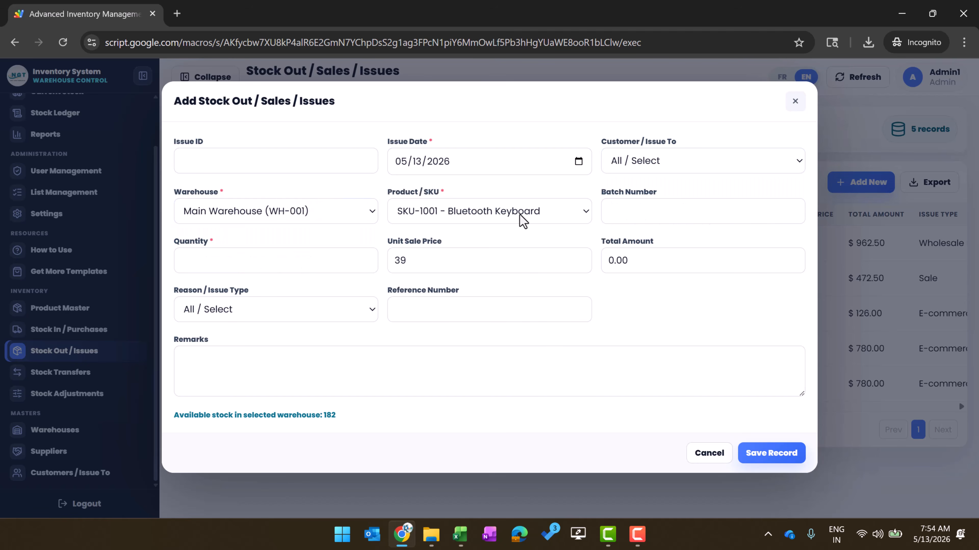
pyautogui.click(543, 221)
pyautogui.click(681, 200)
pyautogui.click(502, 304)
pyautogui.click(289, 314)
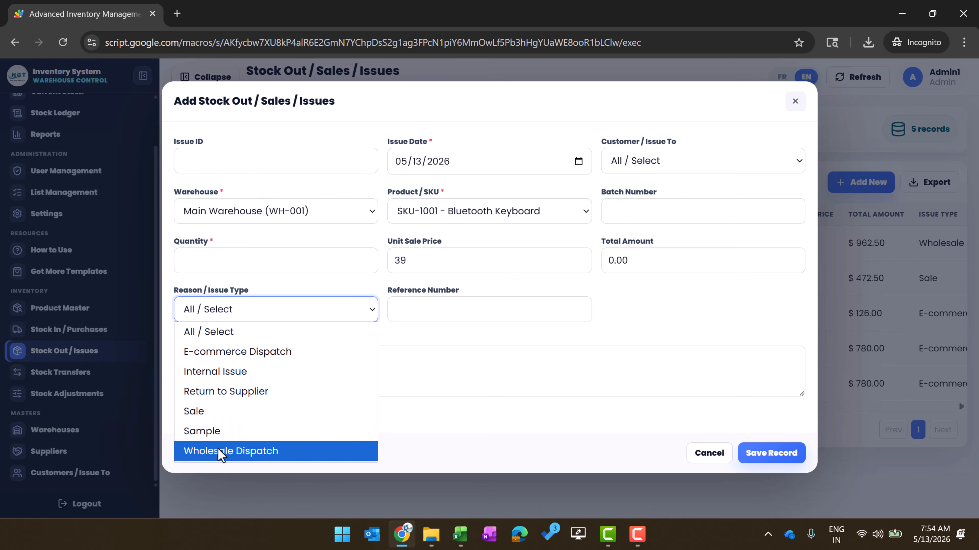
pyautogui.click(650, 317)
# Discard the stock-out form, start a new stock transfer and review both warehouse lists
pyautogui.click(796, 103)
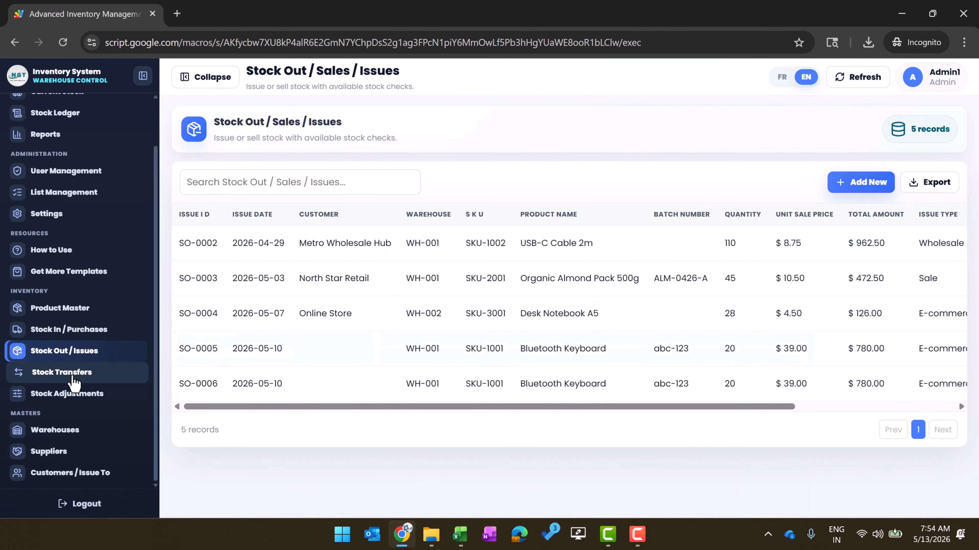
pyautogui.click(75, 376)
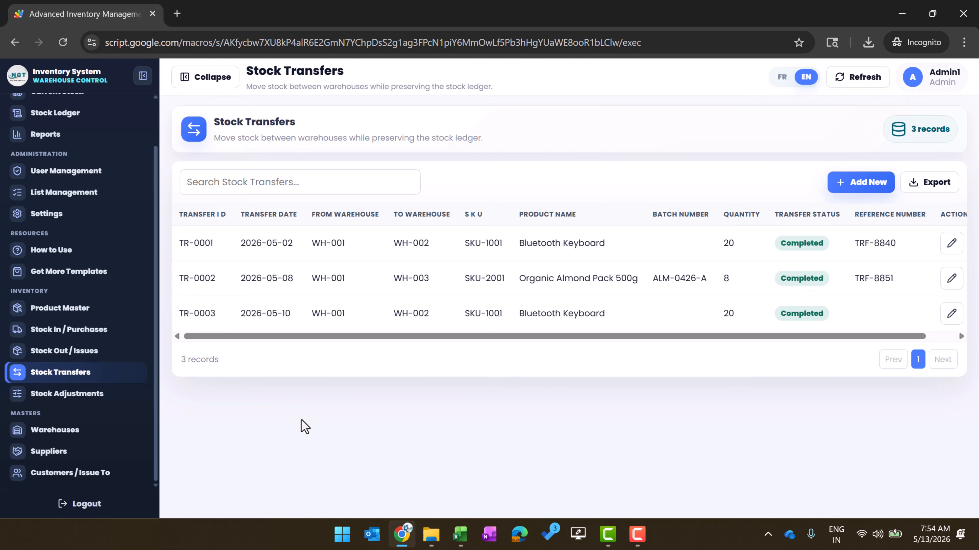
pyautogui.click(883, 182)
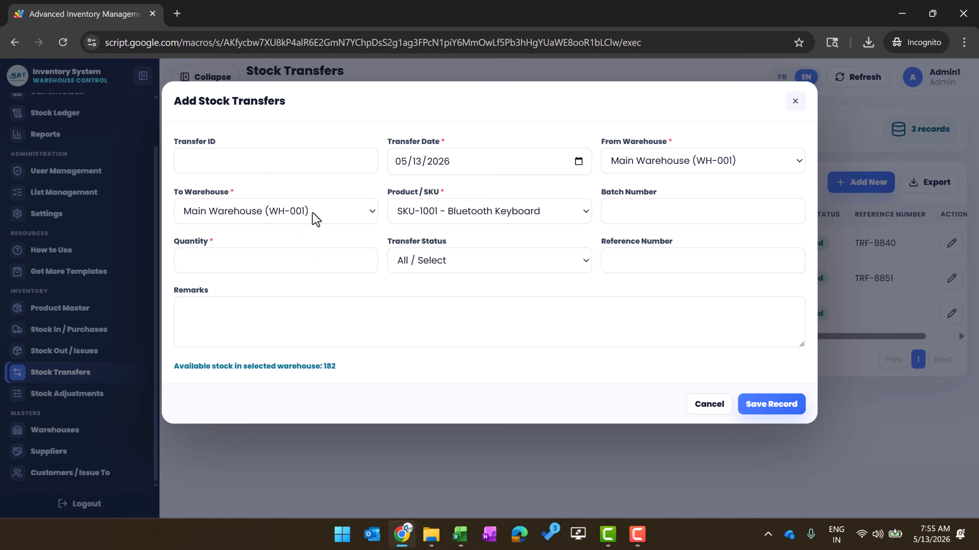
pyautogui.click(662, 153)
pyautogui.click(686, 136)
pyautogui.click(302, 212)
pyautogui.click(337, 188)
# Check the transfer status options, discard the transfer form and go to Stock Adjustments
pyautogui.click(531, 265)
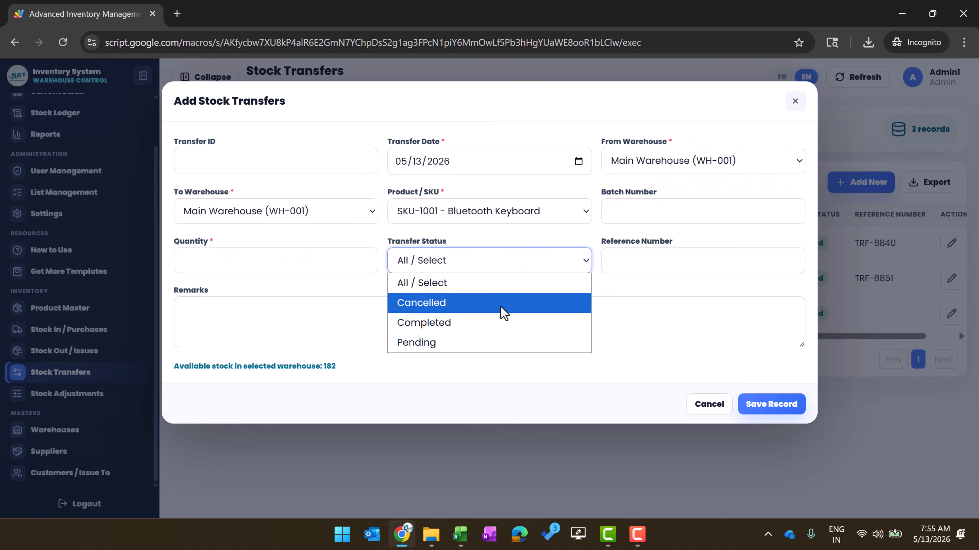
pyautogui.click(676, 328)
pyautogui.click(795, 101)
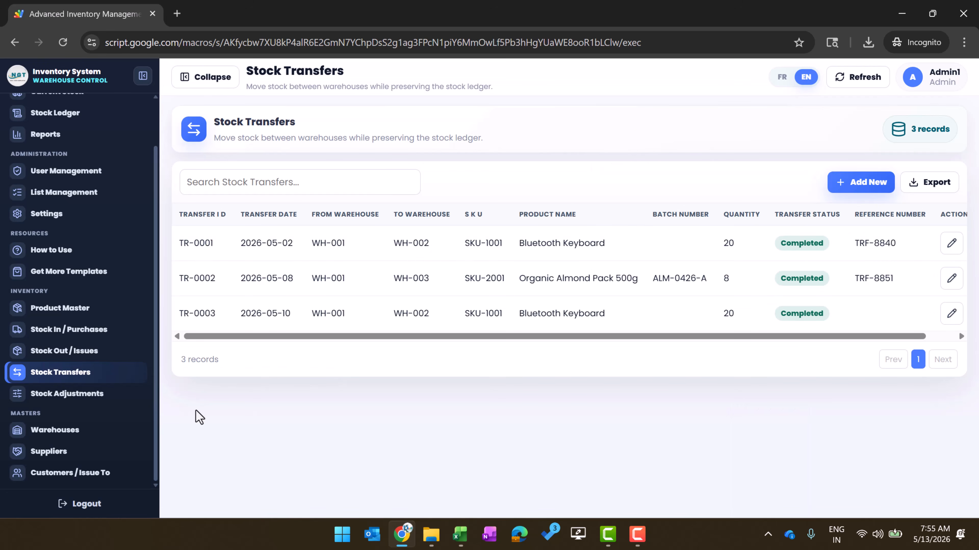
pyautogui.click(43, 397)
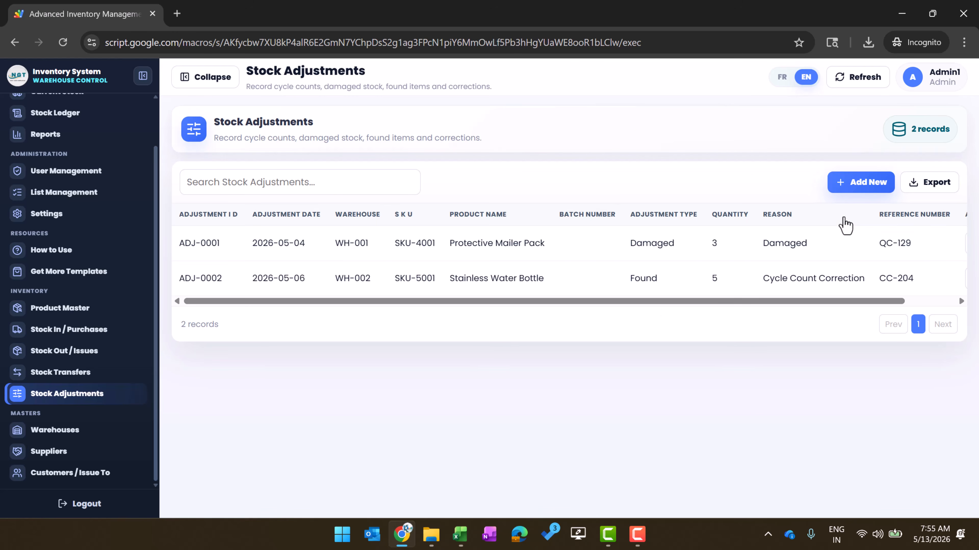
pyautogui.click(855, 184)
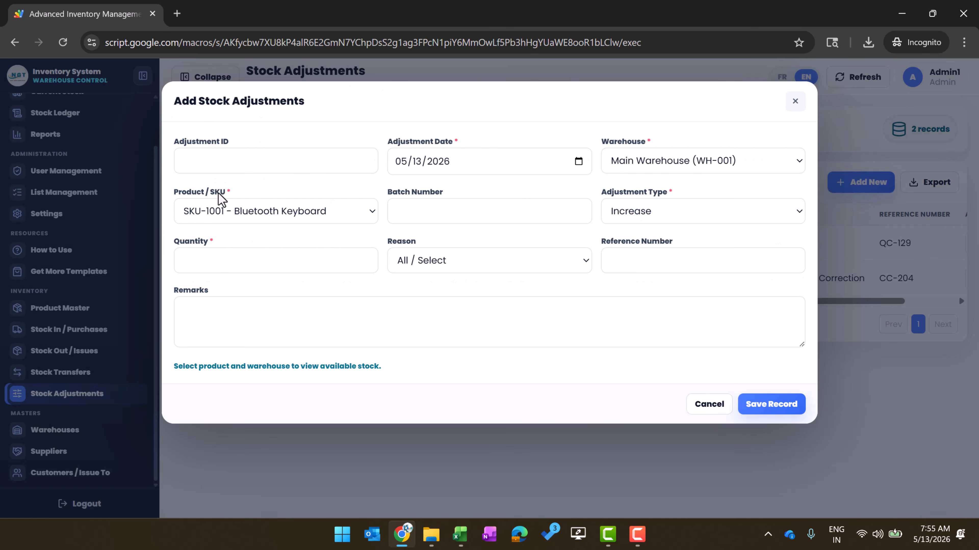
pyautogui.click(467, 205)
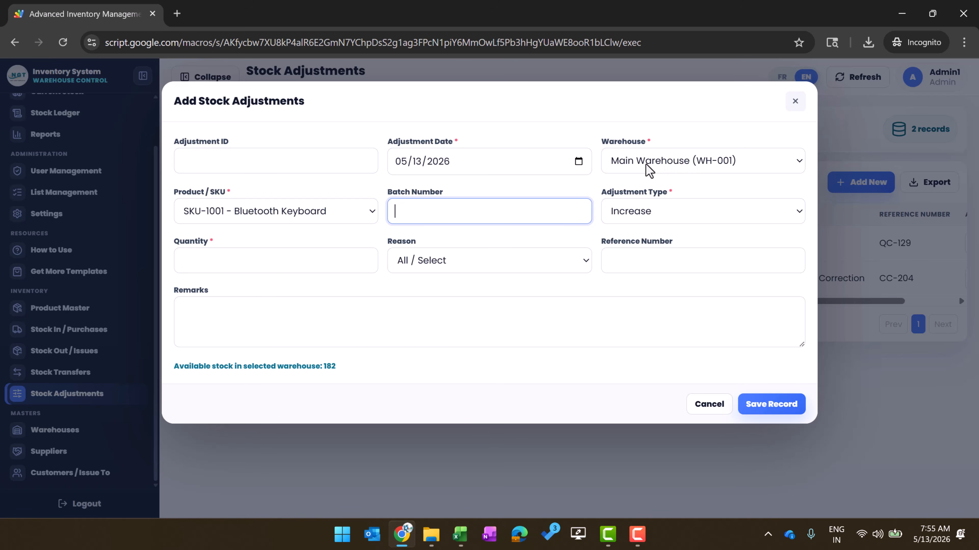
pyautogui.click(678, 218)
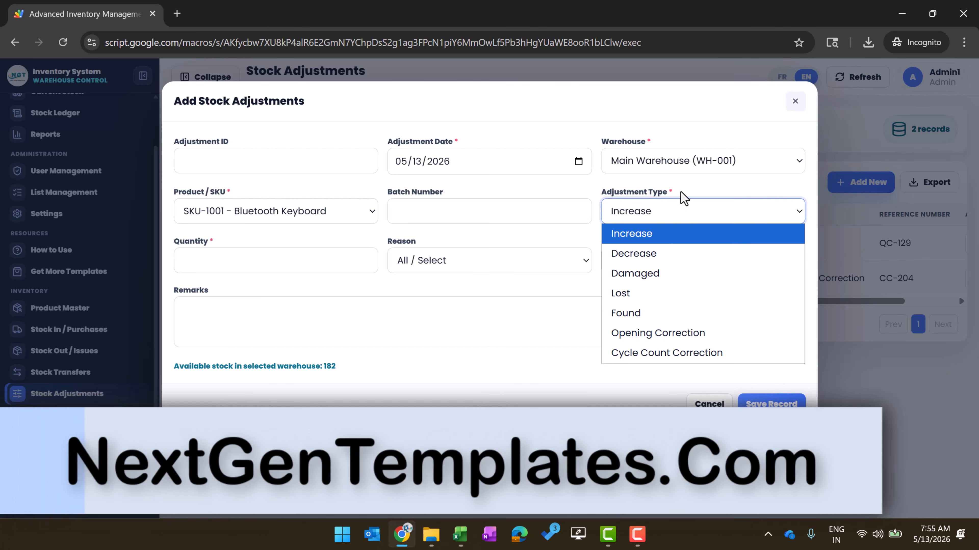
pyautogui.click(679, 206)
pyautogui.click(664, 219)
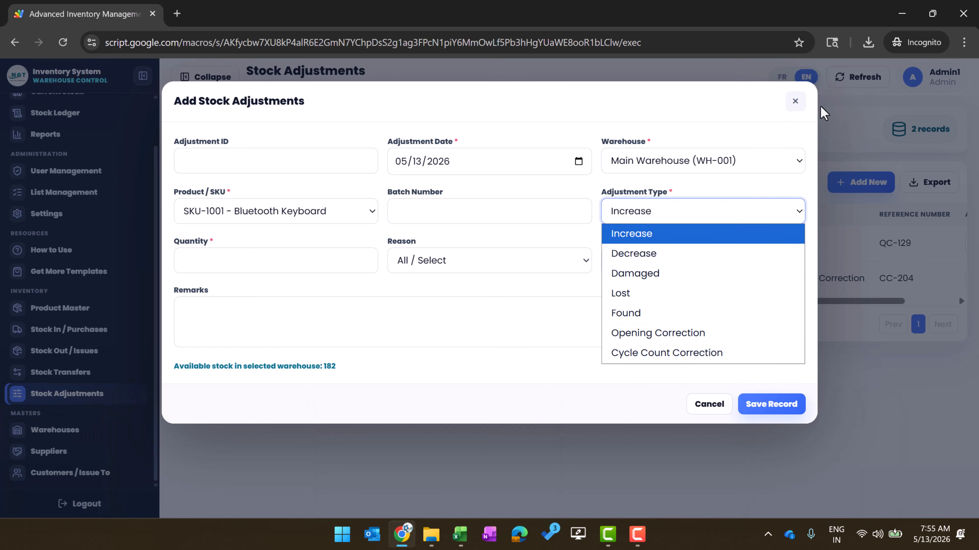
pyautogui.click(795, 102)
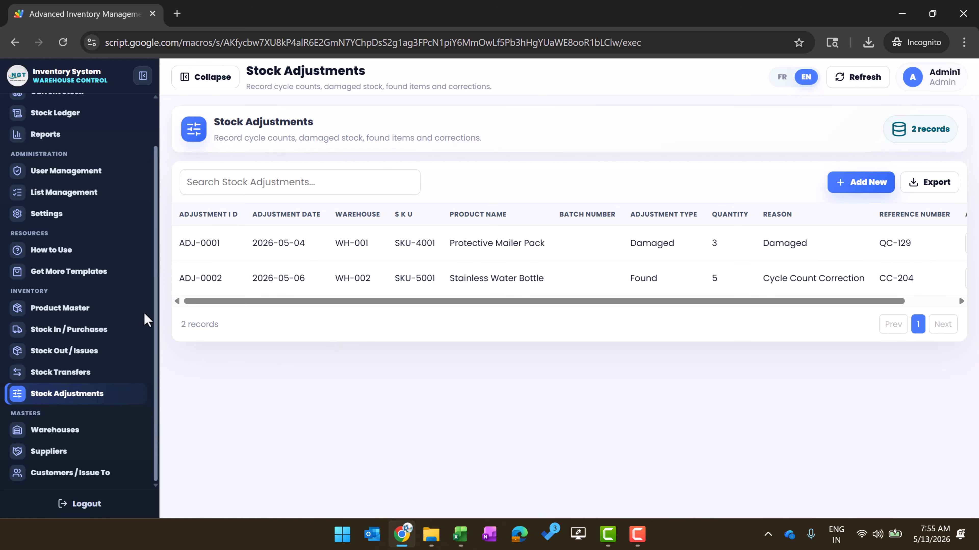
# Browse Warehouses and Suppliers, then go to Customers / Issue To, discarding both Add forms
pyautogui.click(69, 429)
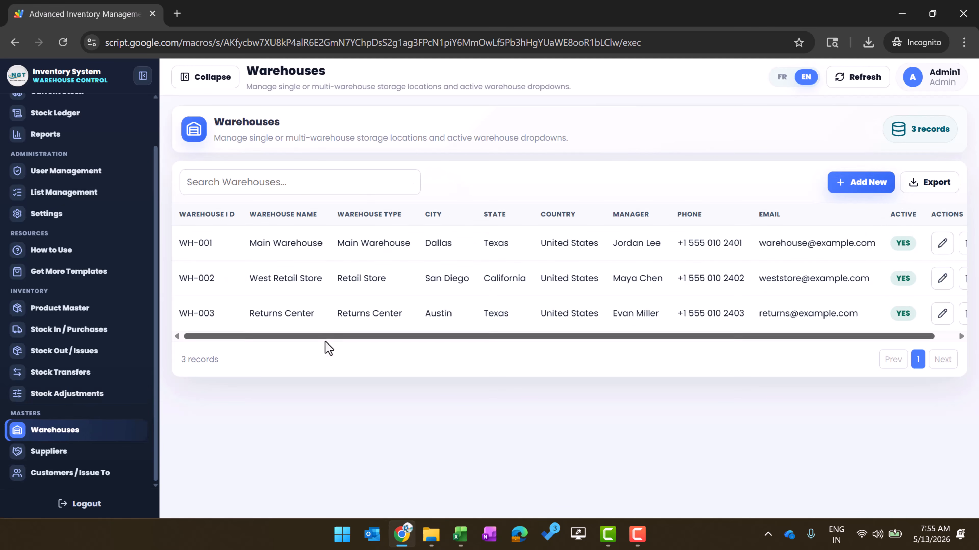
pyautogui.click(74, 452)
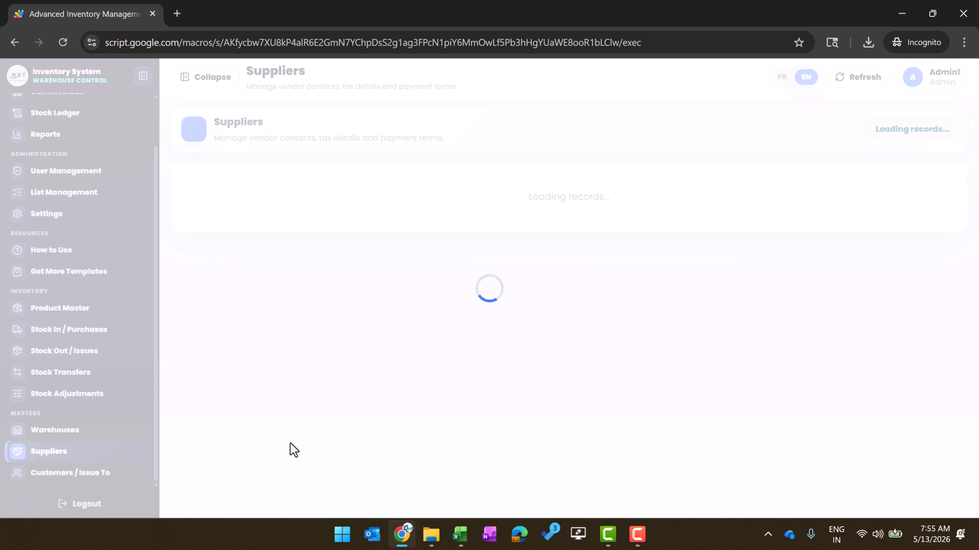
pyautogui.click(848, 188)
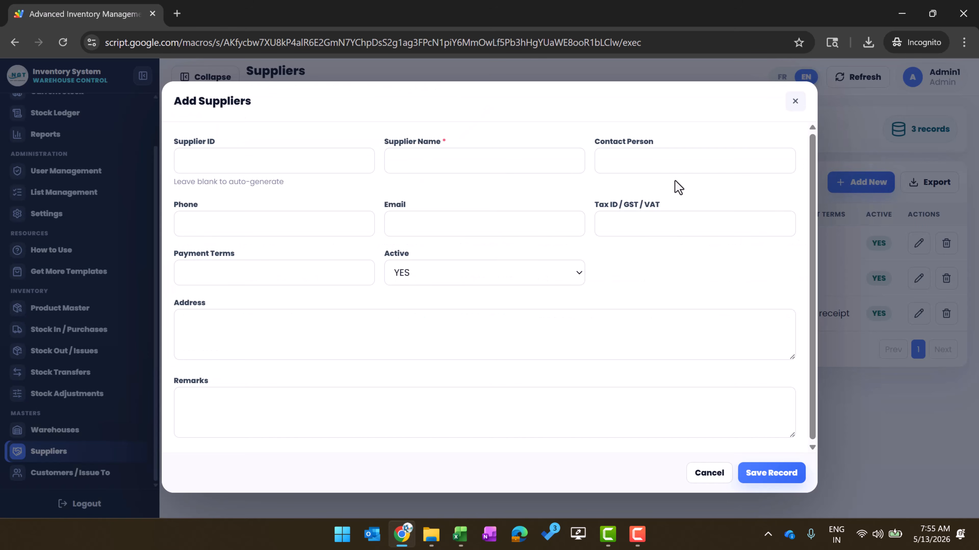
pyautogui.click(793, 102)
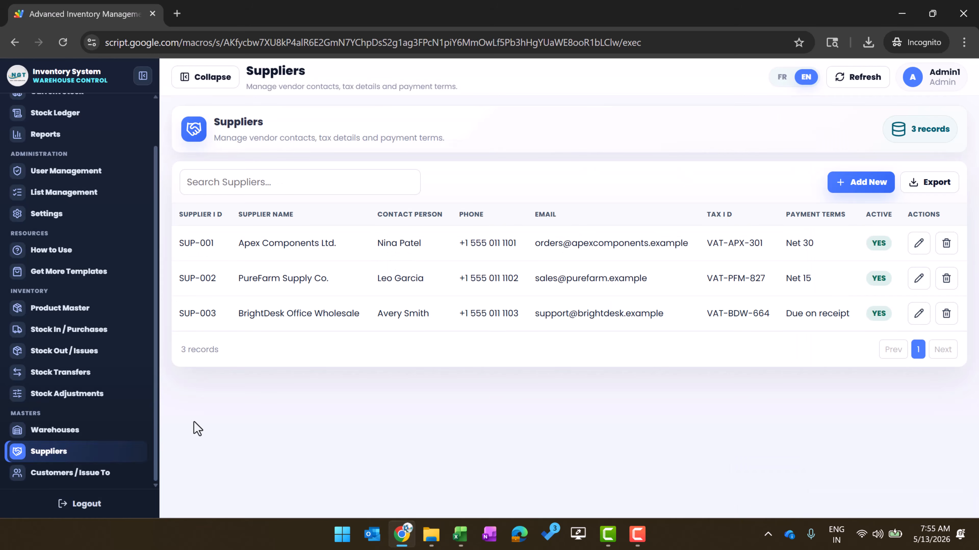
pyautogui.click(75, 475)
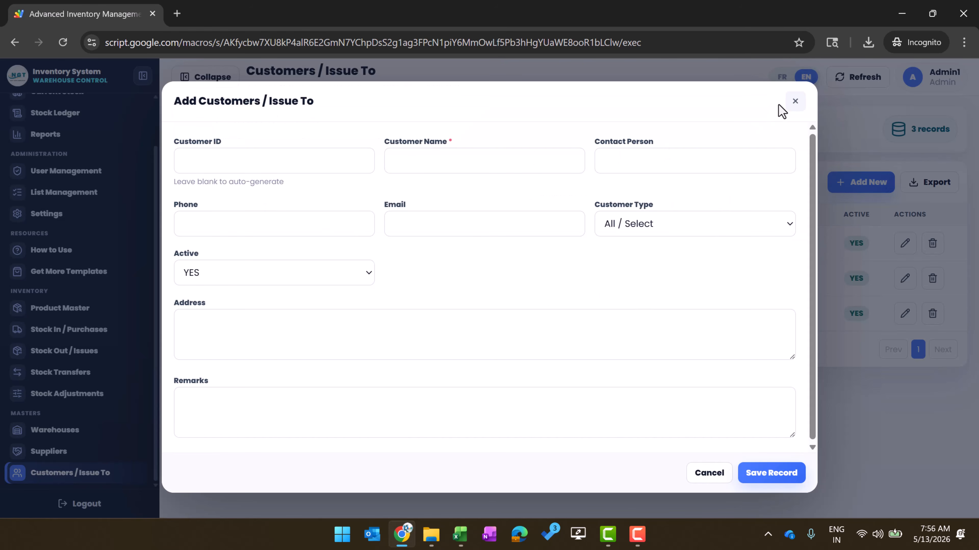
pyautogui.click(794, 101)
# Return to the Dashboard and switch the interface language to French with the FR toggle
pyautogui.scroll(2, 77, 173)
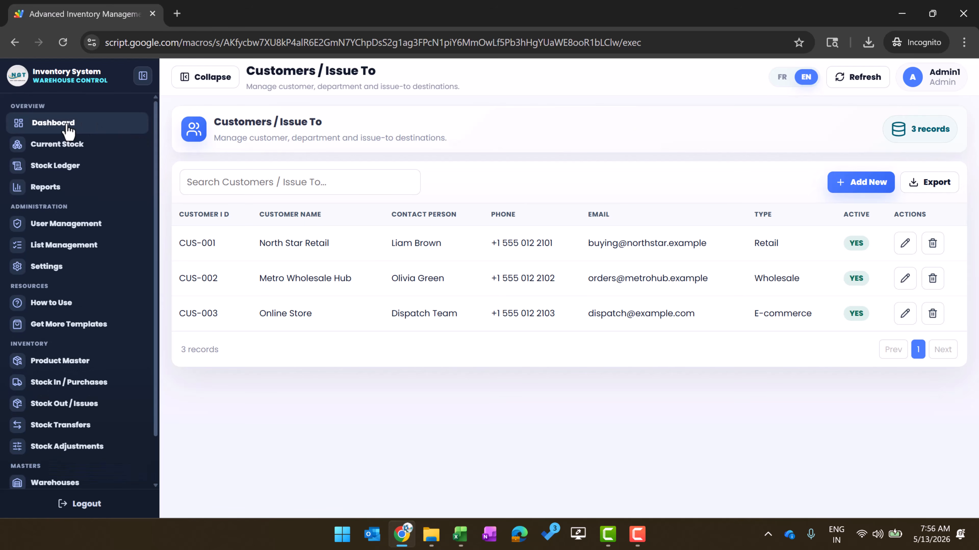
pyautogui.click(64, 127)
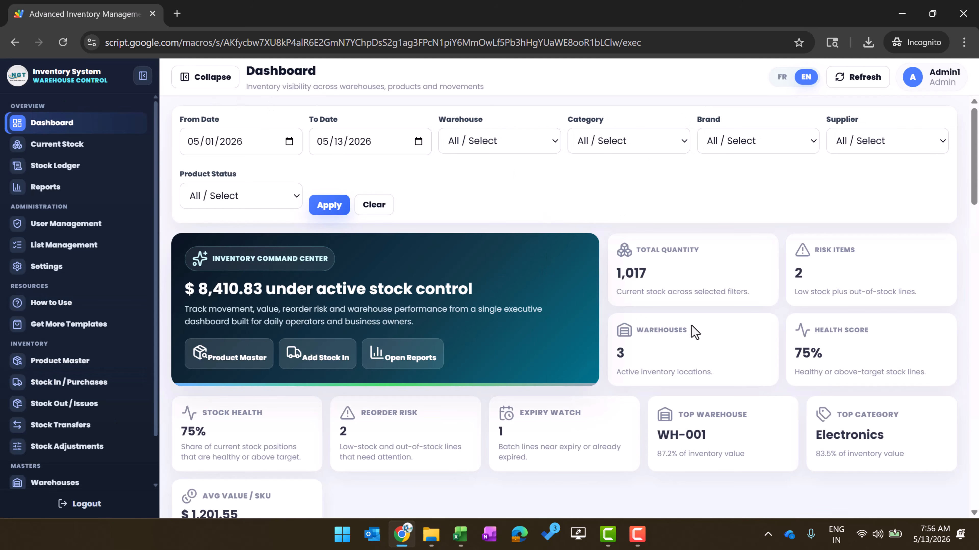
pyautogui.click(780, 78)
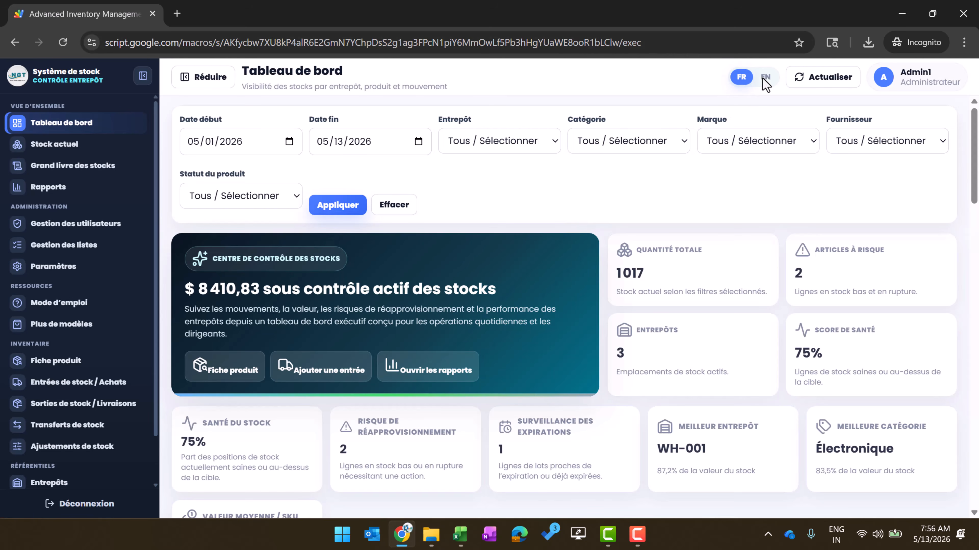
pyautogui.click(764, 77)
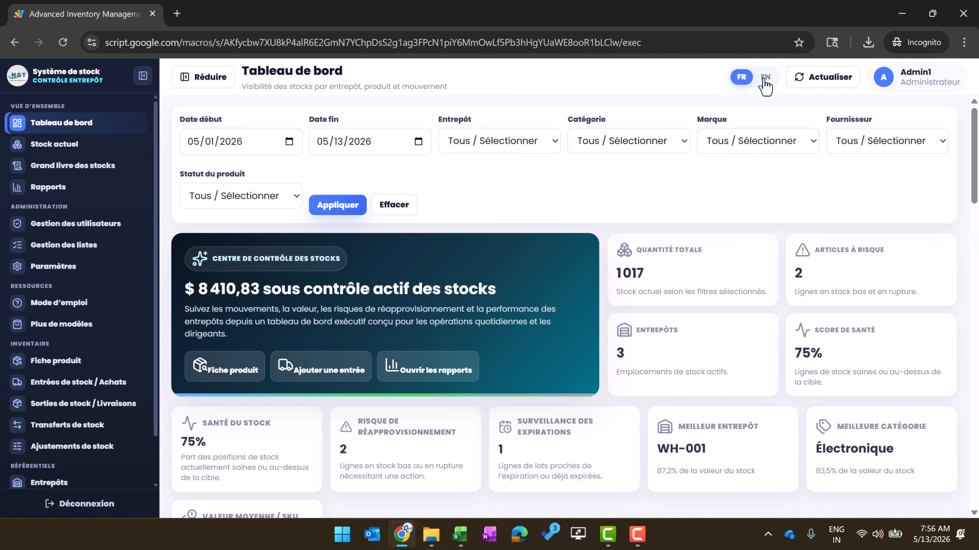